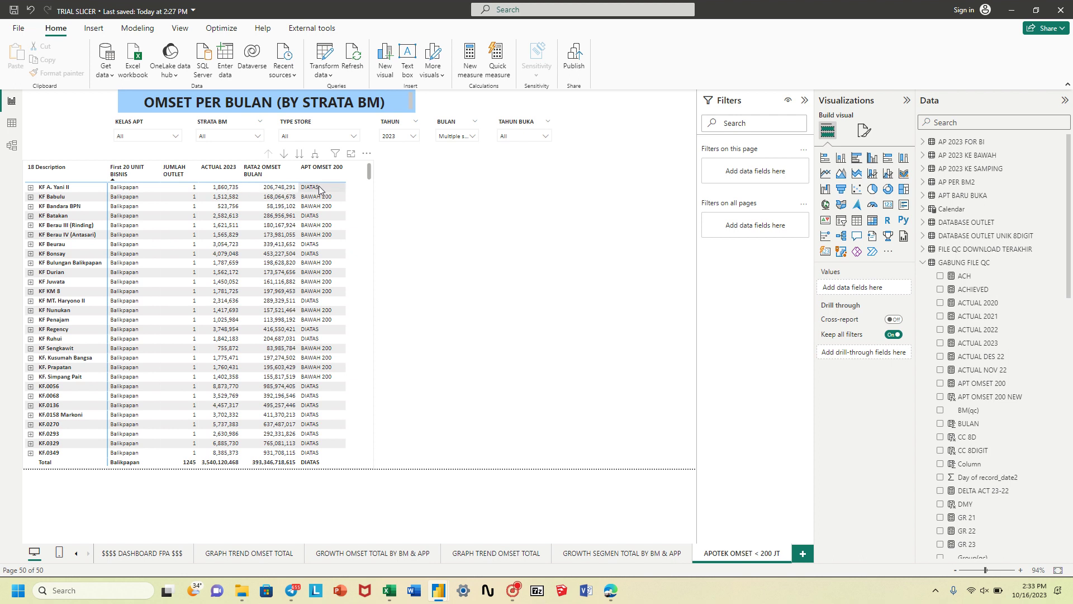
# Examine the formula of the APT OMSET 200 measure used in the omset matrix
pyautogui.click(369, 174)
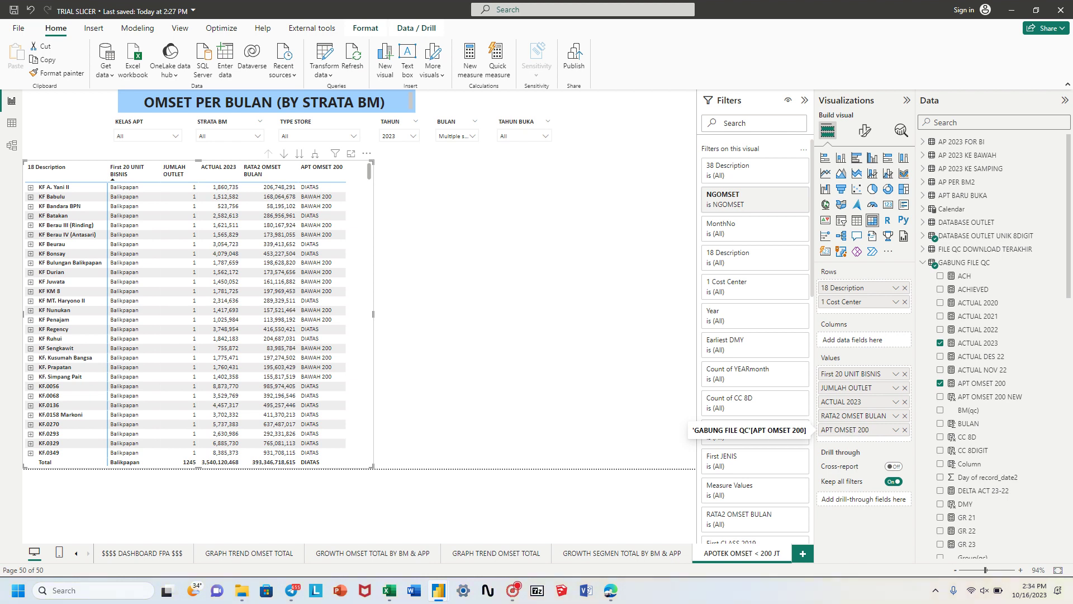
pyautogui.click(996, 384)
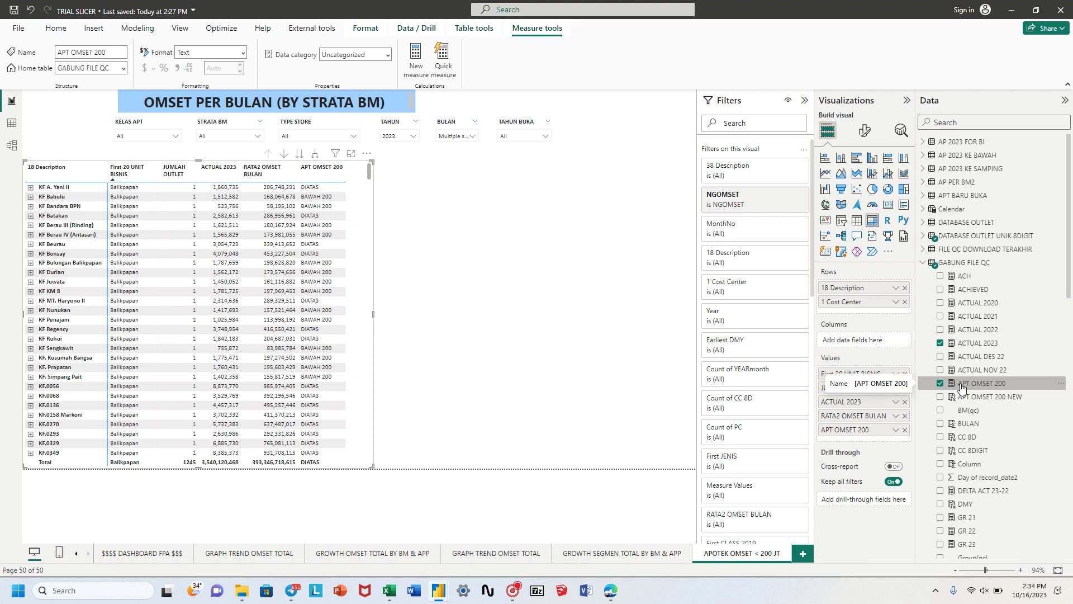
pyautogui.click(960, 386)
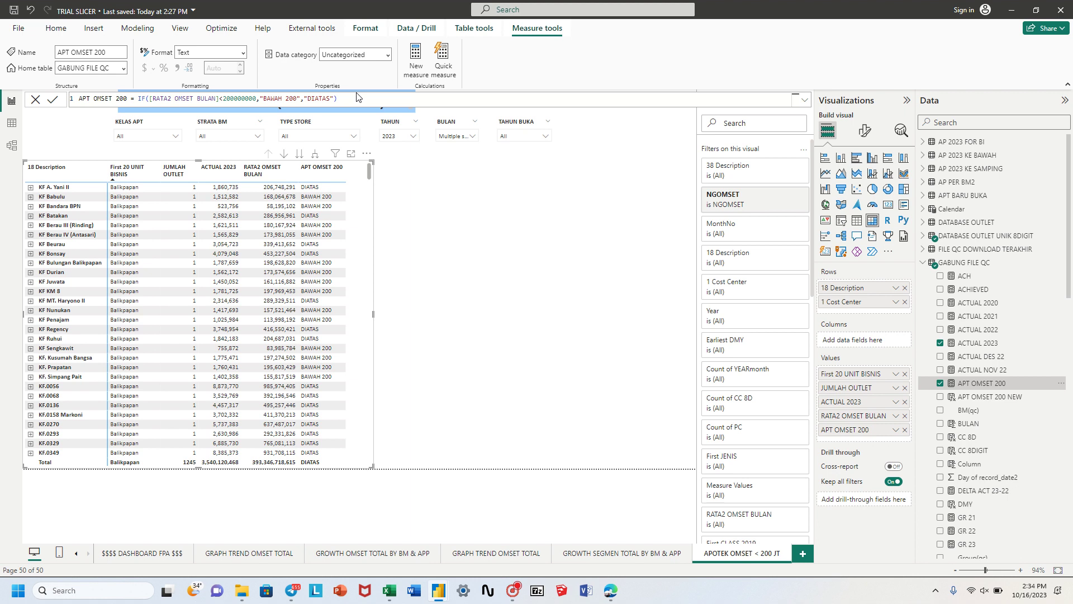
pyautogui.click(484, 224)
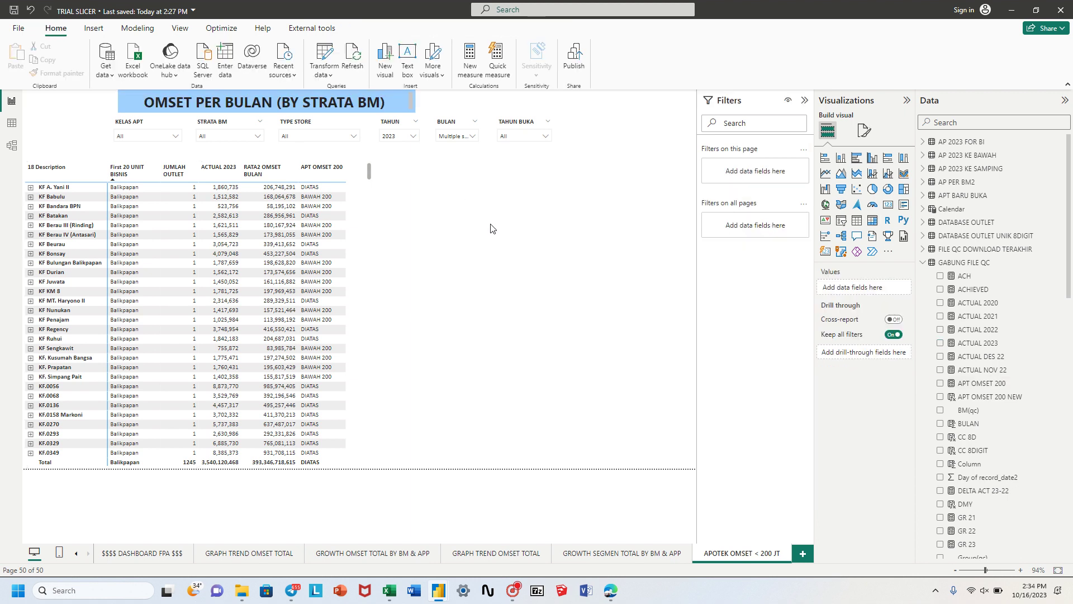
# Try to use the APT OMSET 200 measure as the field of a new slicer placed beside the matrix
pyautogui.click(840, 220)
pyautogui.moveTo(474, 185); pyautogui.dragTo(566, 195)
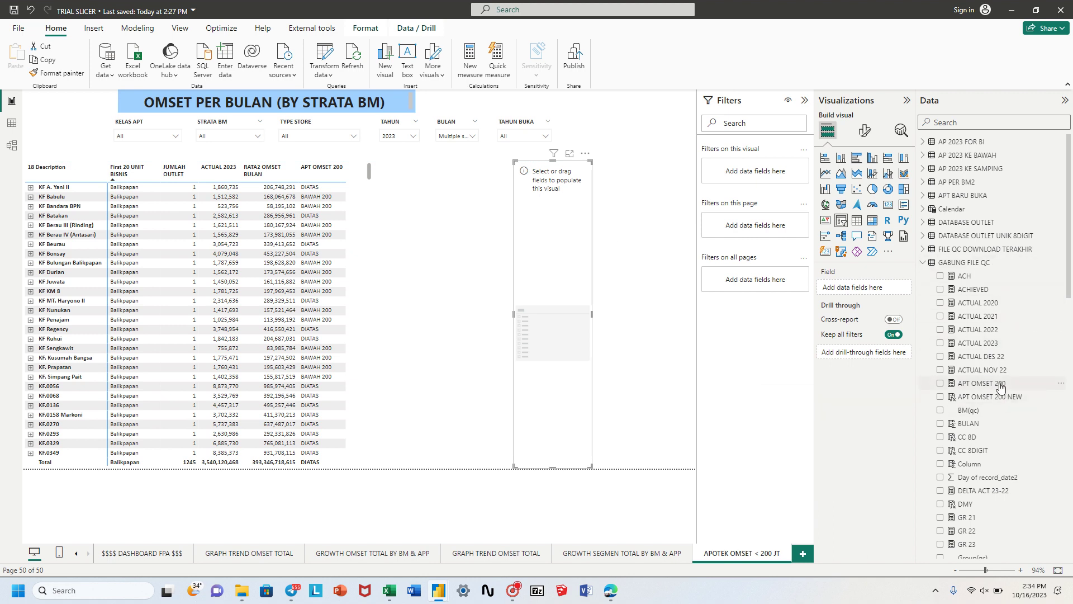
pyautogui.moveTo(999, 384); pyautogui.dragTo(873, 286)
pyautogui.moveTo(986, 401); pyautogui.dragTo(862, 291)
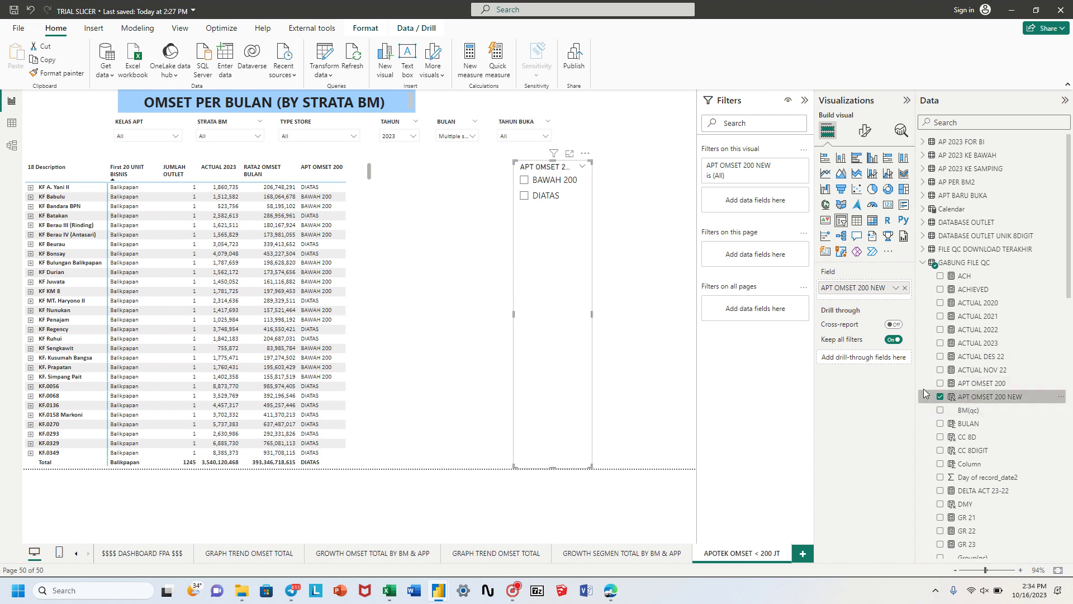
pyautogui.click(940, 397)
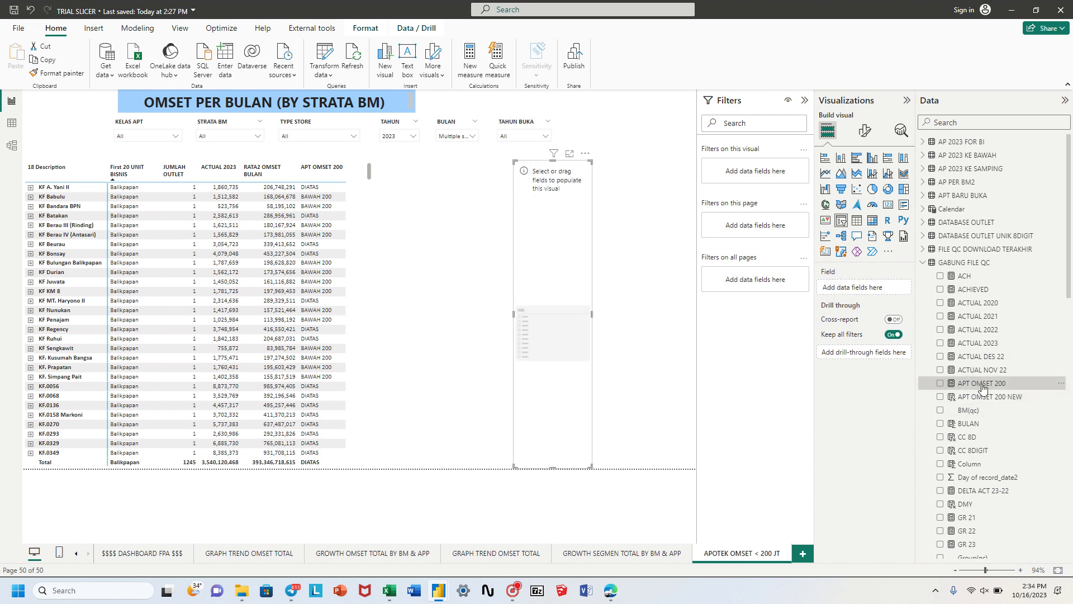
pyautogui.moveTo(981, 384); pyautogui.dragTo(876, 288)
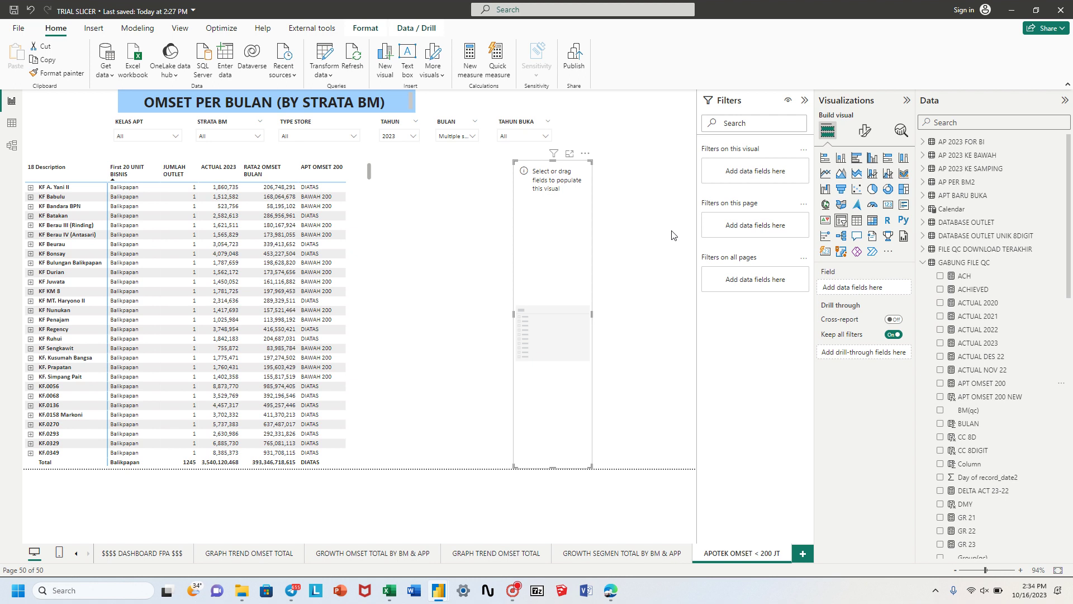
pyautogui.click(661, 249)
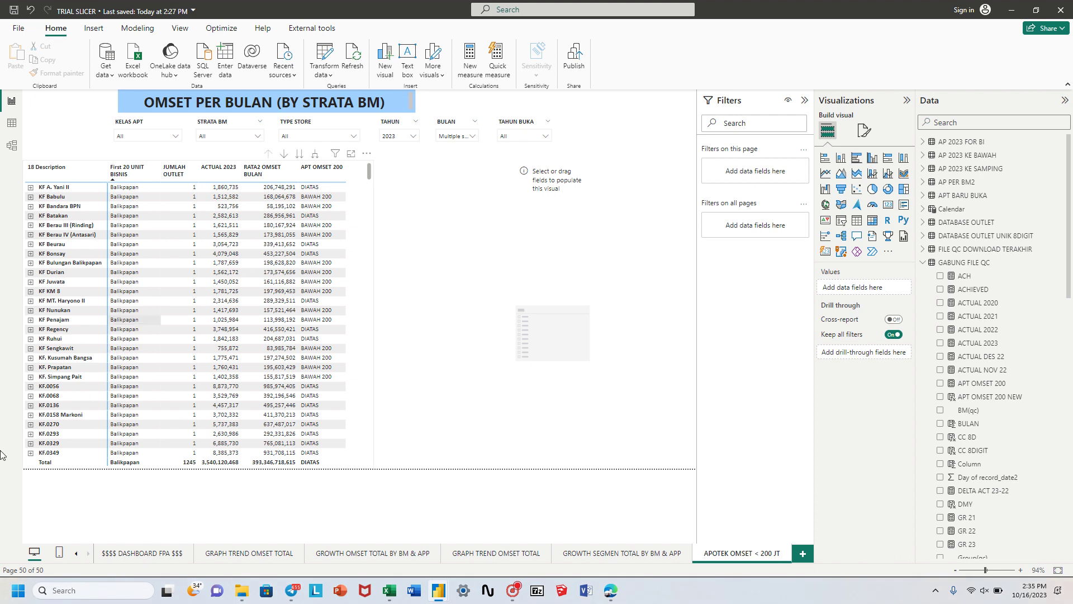
pyautogui.click(513, 590)
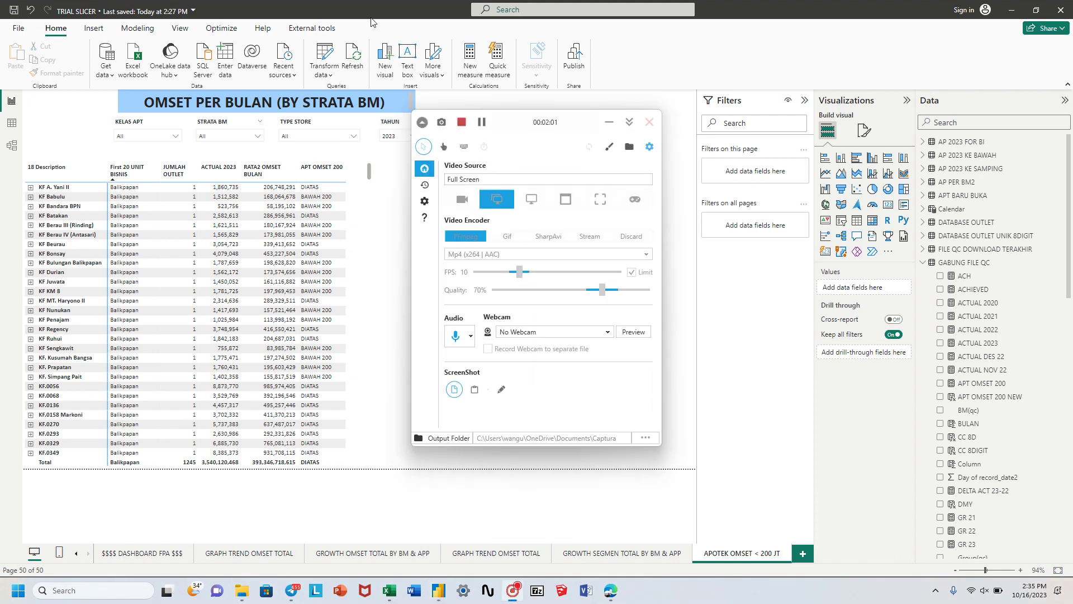
pyautogui.click(481, 122)
pyautogui.click(630, 122)
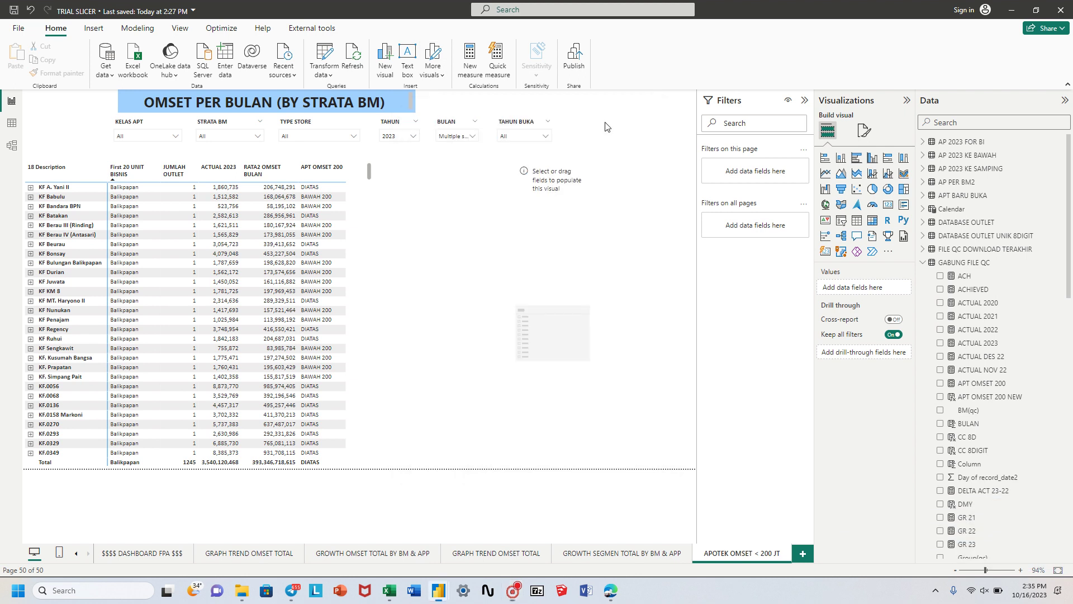
# Delete the empty slicer beside the matrix
pyautogui.click(570, 219)
pyautogui.press('Delete')
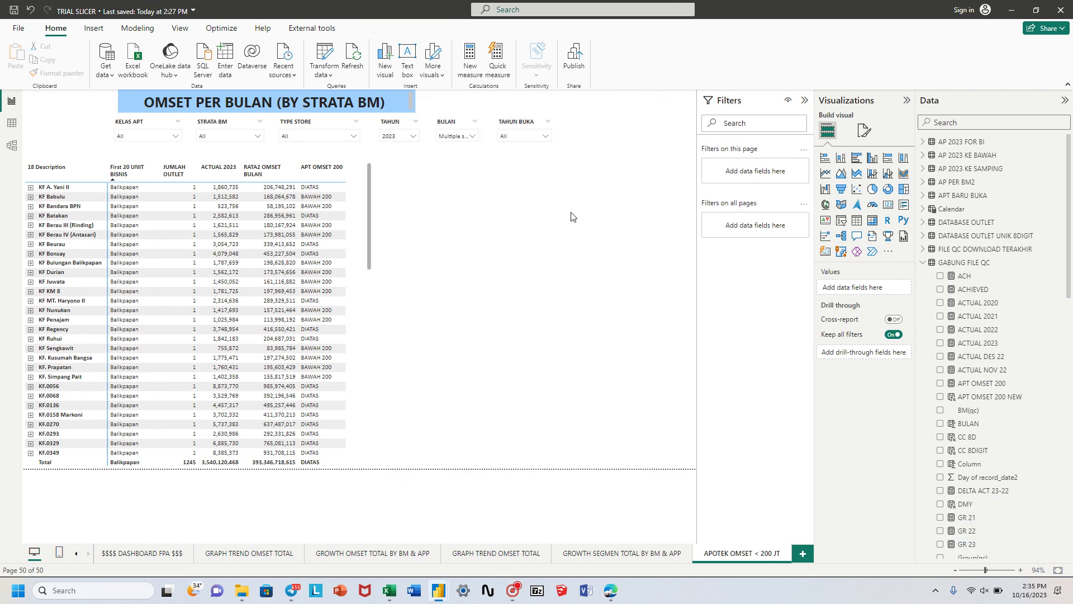
pyautogui.click(370, 172)
pyautogui.click(534, 221)
pyautogui.click(964, 262)
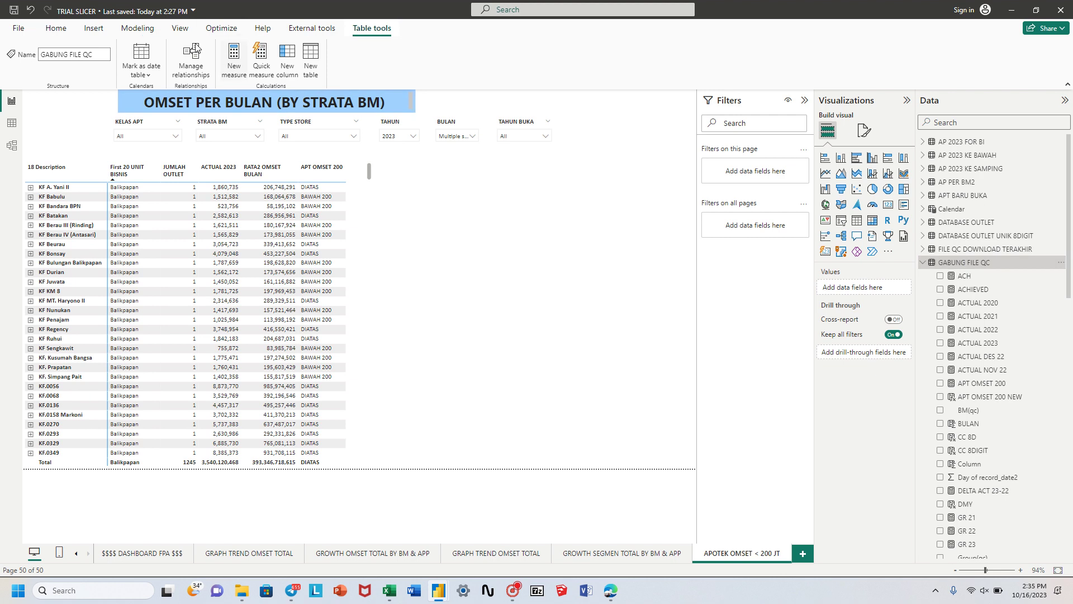
pyautogui.click(55, 29)
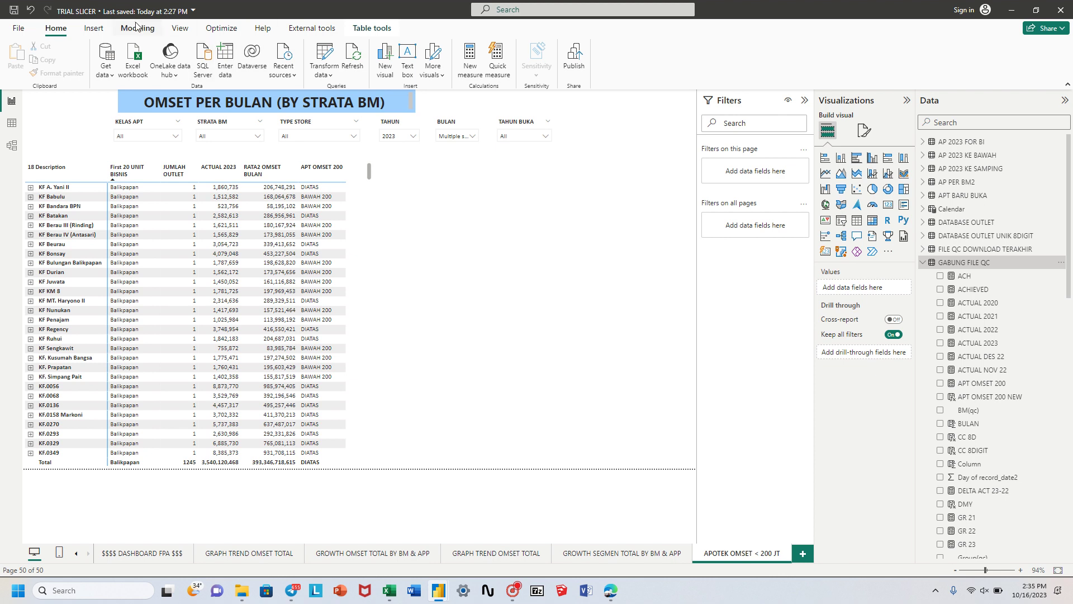
pyautogui.click(91, 29)
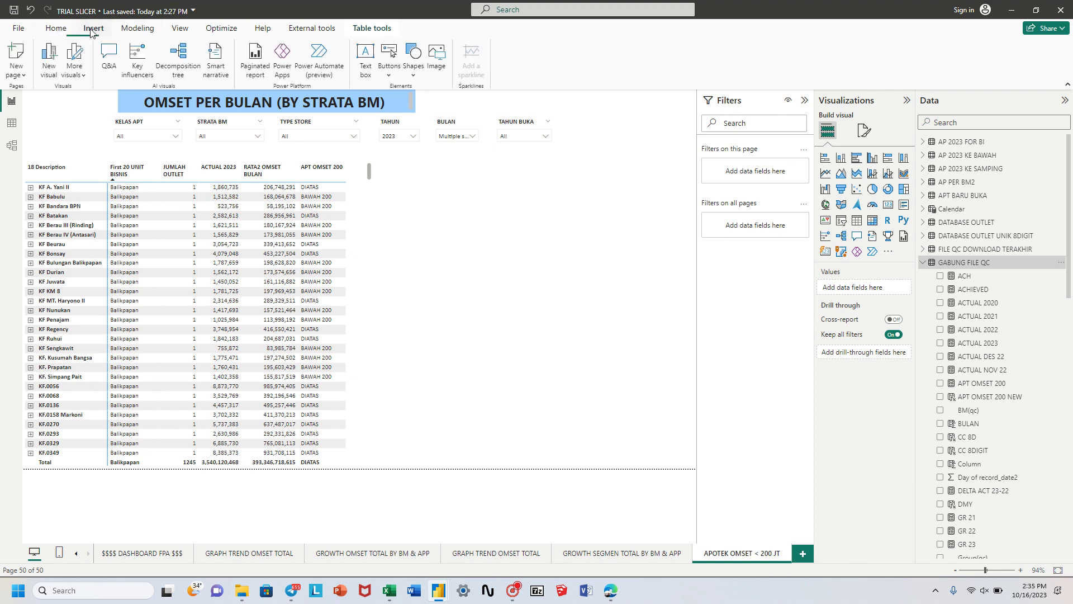
pyautogui.click(150, 30)
pyautogui.click(179, 29)
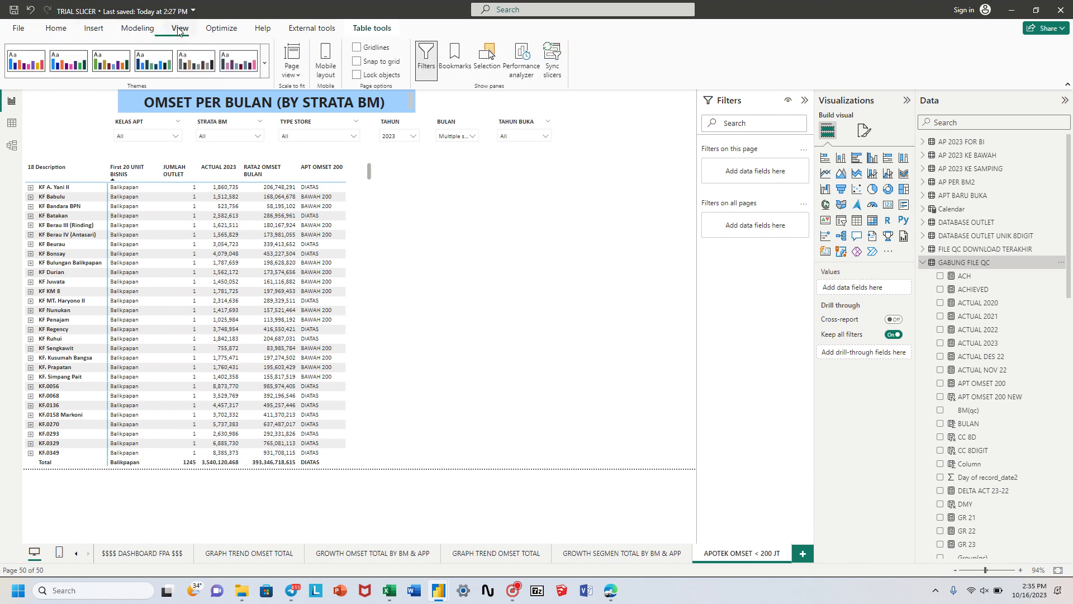
# Start a new manually entered table and name it Table OMSET 200 NEW
pyautogui.click(61, 32)
pyautogui.click(226, 54)
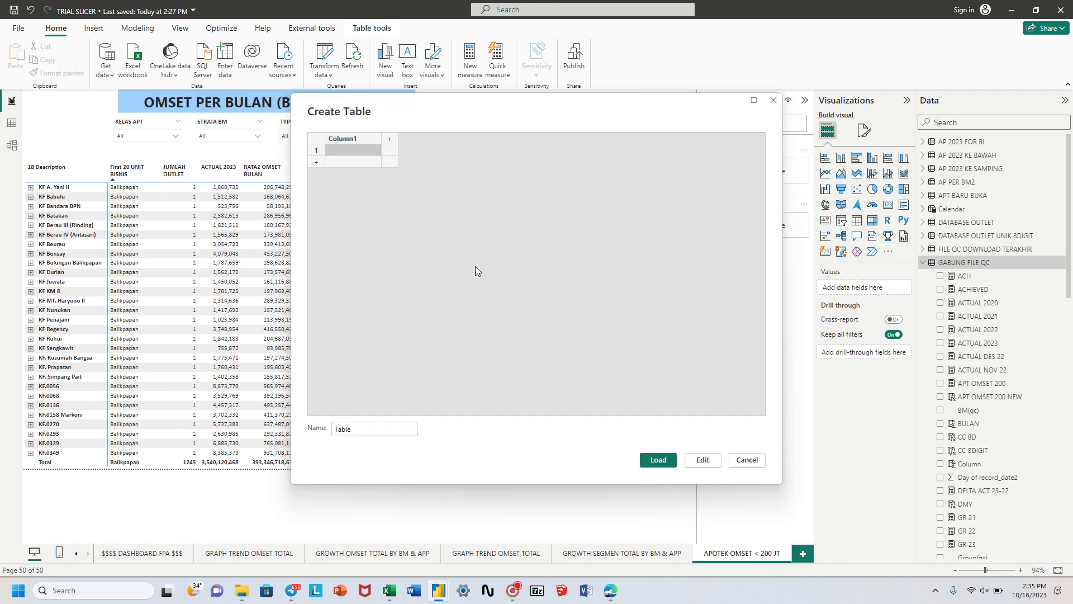
pyautogui.moveTo(553, 98); pyautogui.dragTo(734, 111)
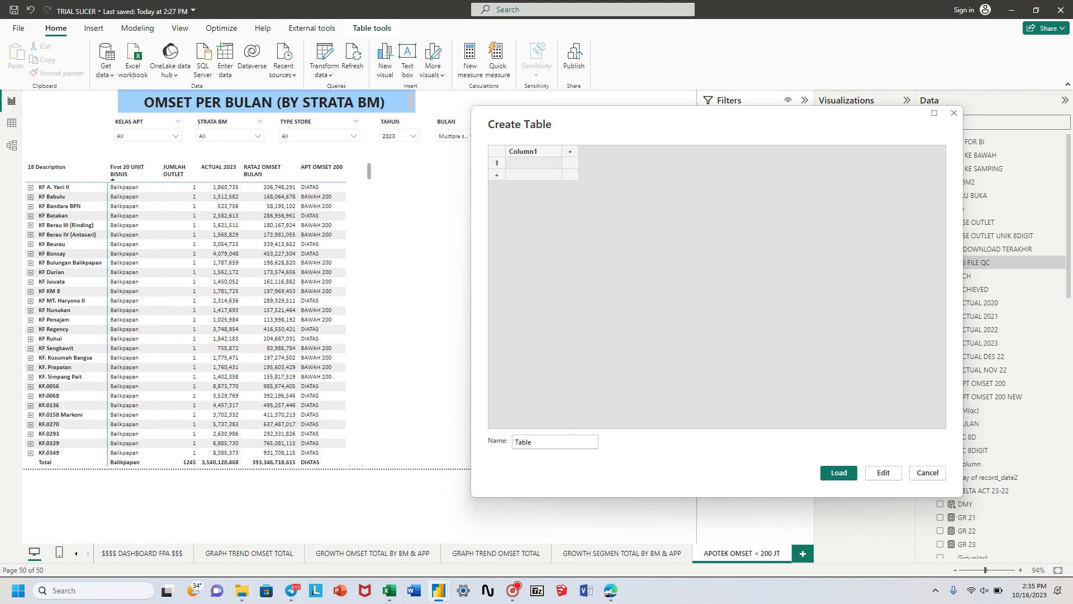
pyautogui.write('OMSET 200 NEW')
# Enter DIATAS, BAWAH 200 and TOTAL as rows of the table's first column and rename that column PILIHAN
pyautogui.click(536, 166)
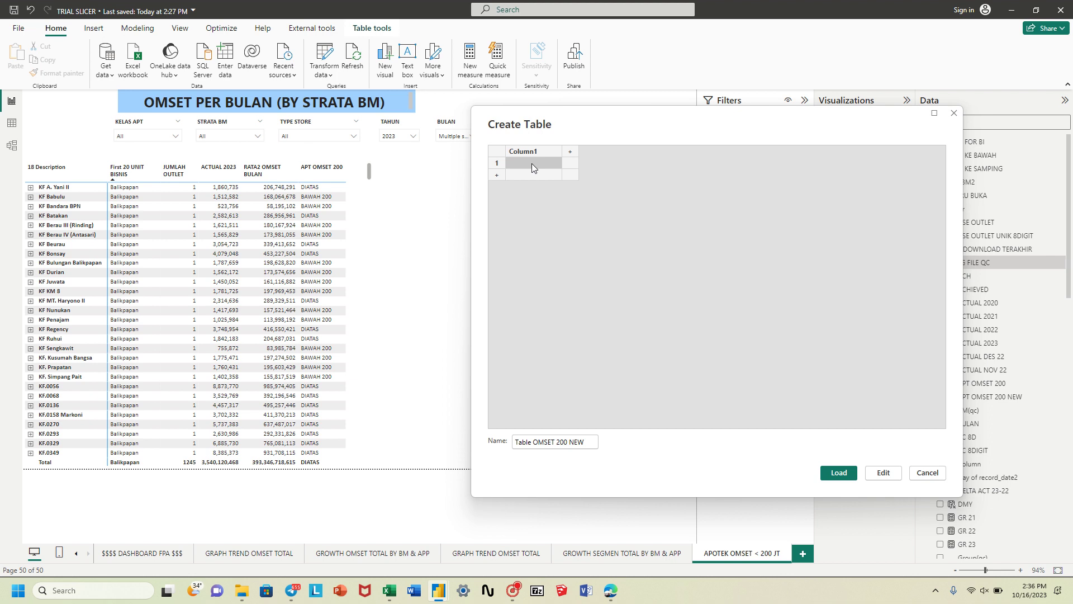
pyautogui.write('DIATAS')
pyautogui.press('Return')
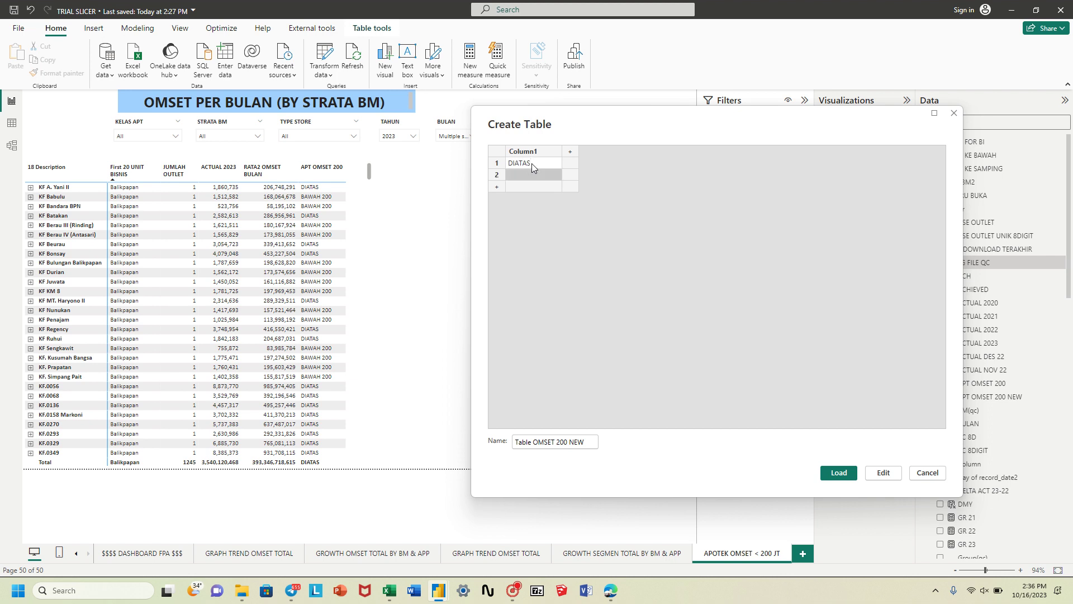
pyautogui.write('BAWAH 200')
pyautogui.press('Return')
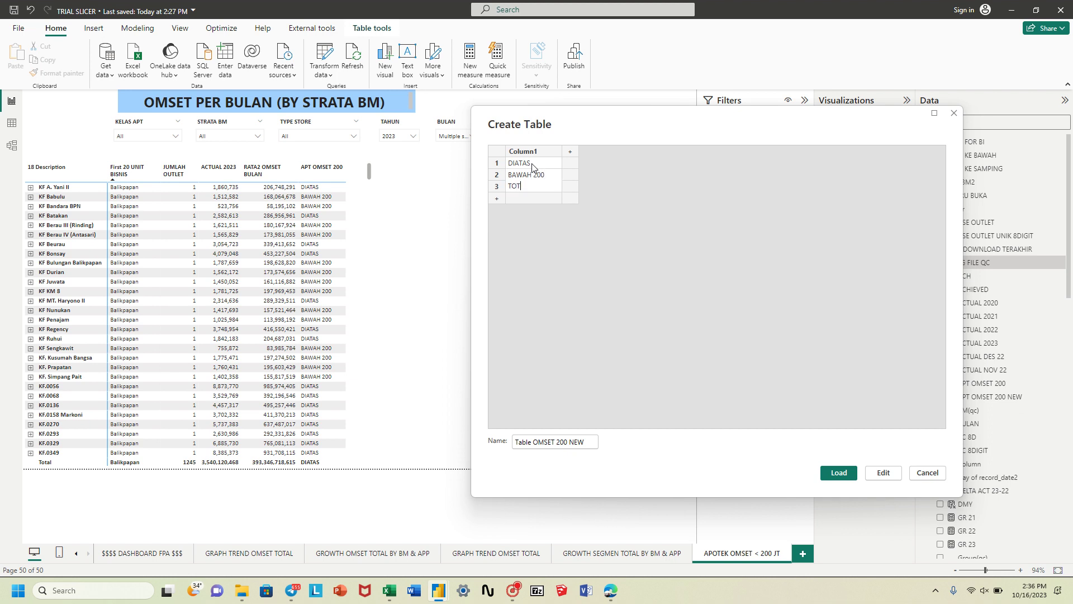
pyautogui.write('TOTAL')
pyautogui.click(542, 152)
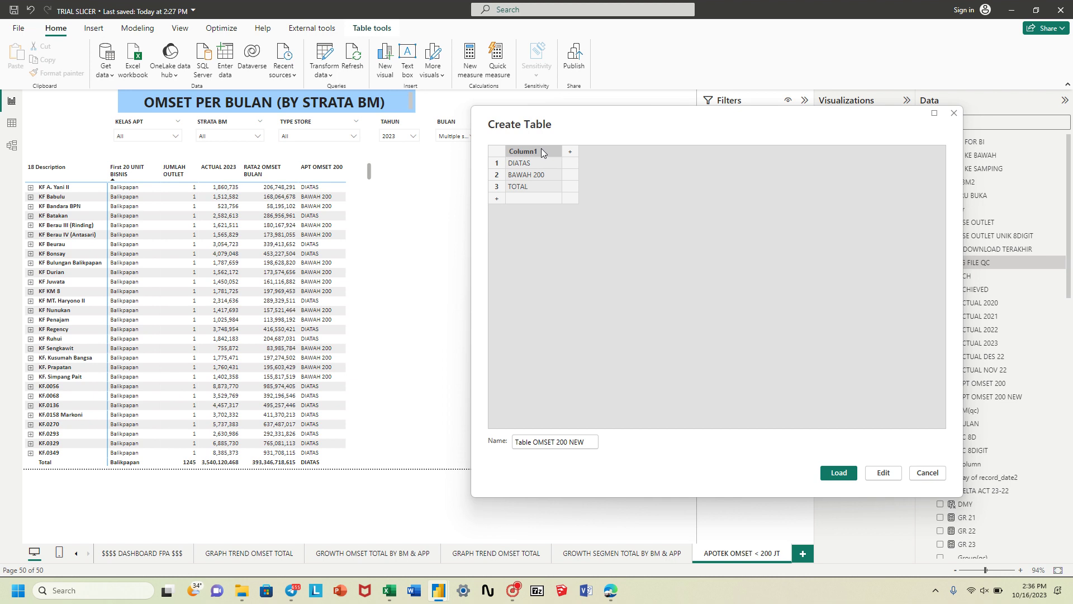
pyautogui.doubleClick(541, 152)
pyautogui.write('P')
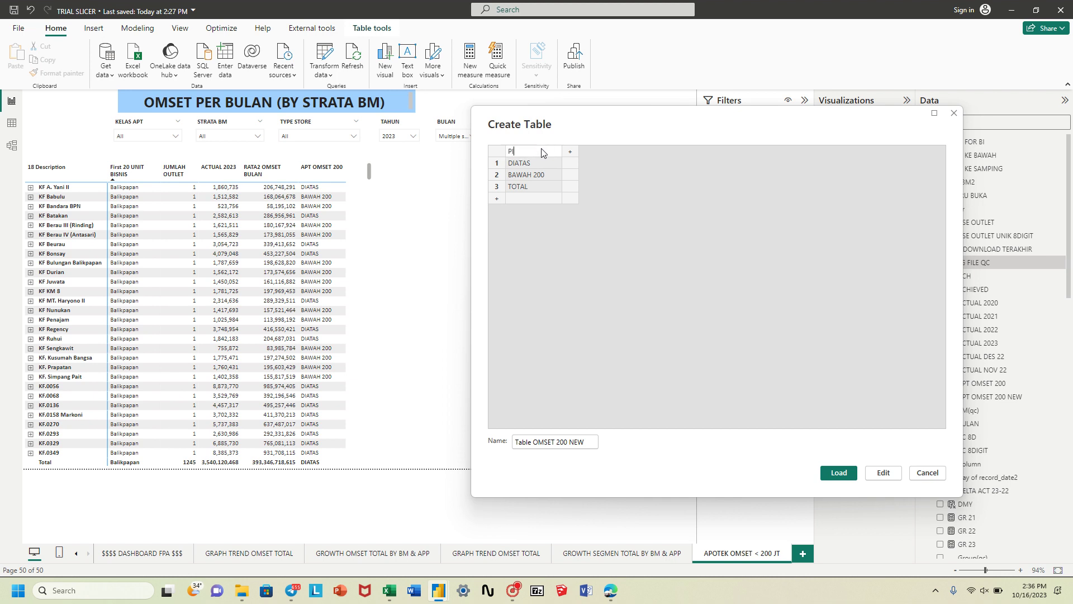
pyautogui.write('ILIHAN')
# Add a second column URUTAN with the values 1, 2 and 3, and load the table into the model
pyautogui.click(570, 152)
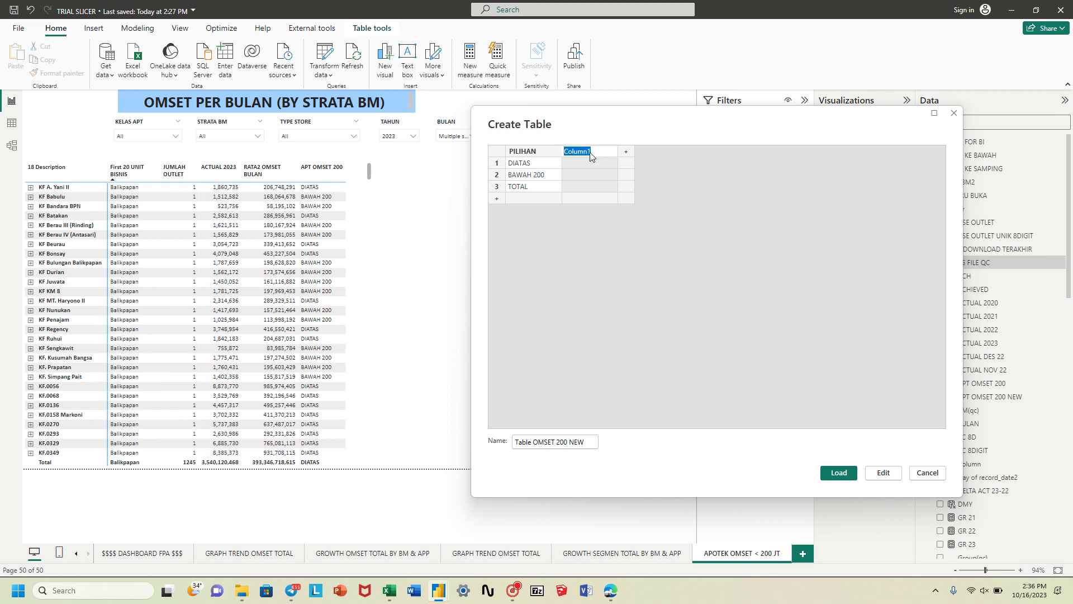
pyautogui.write('URUTAN')
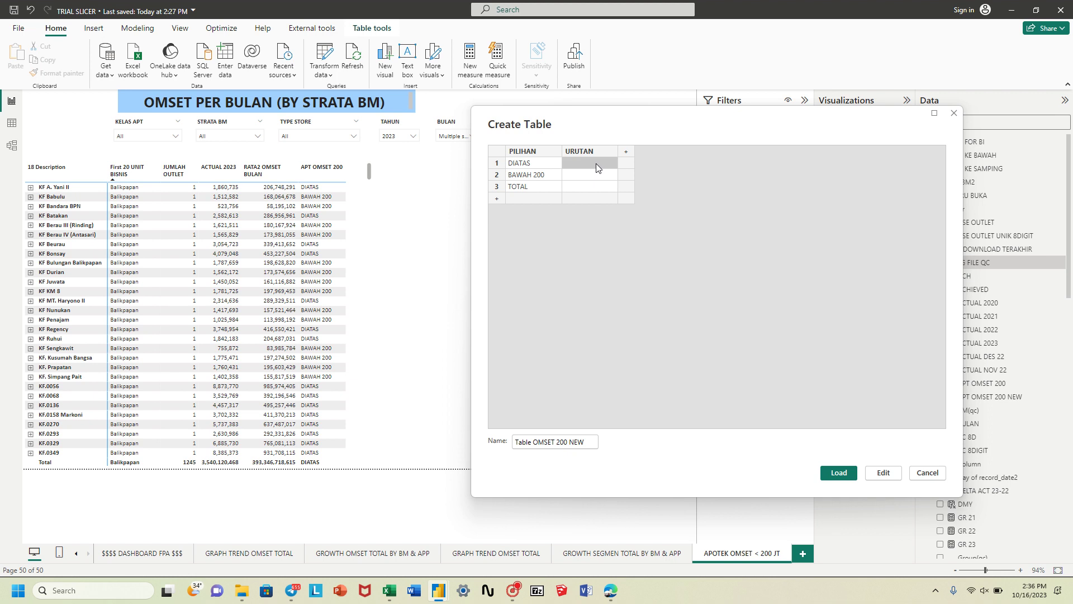
pyautogui.write('2')
pyautogui.press('Return')
pyautogui.write('3')
pyautogui.click(836, 475)
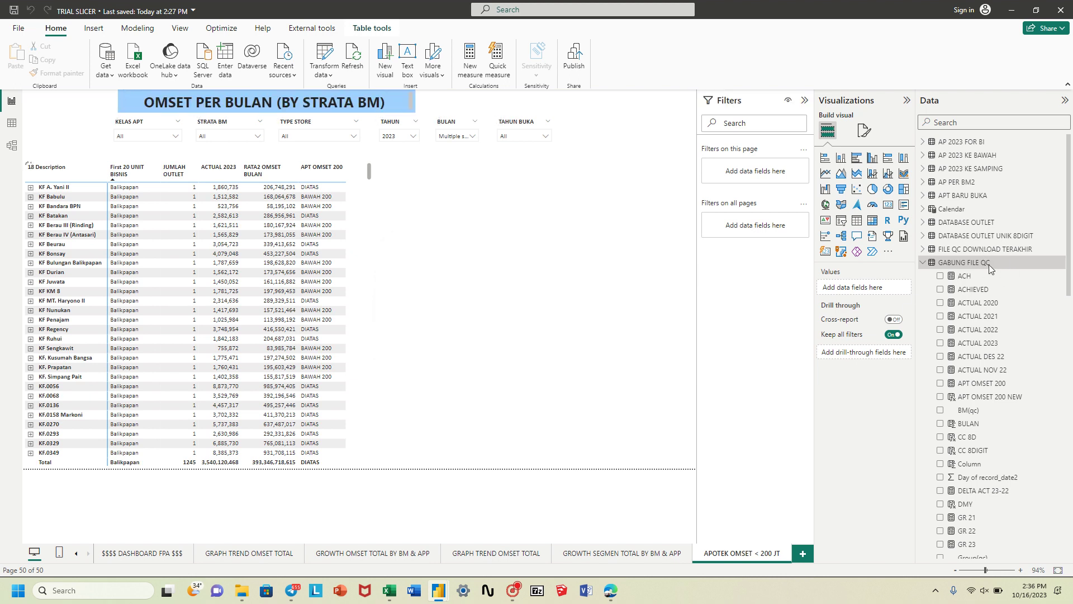
# Check the rows and columns of Table OMSET 200 NEW in the data table view, and return to the report
pyautogui.moveTo(1068, 261); pyautogui.dragTo(1069, 540)
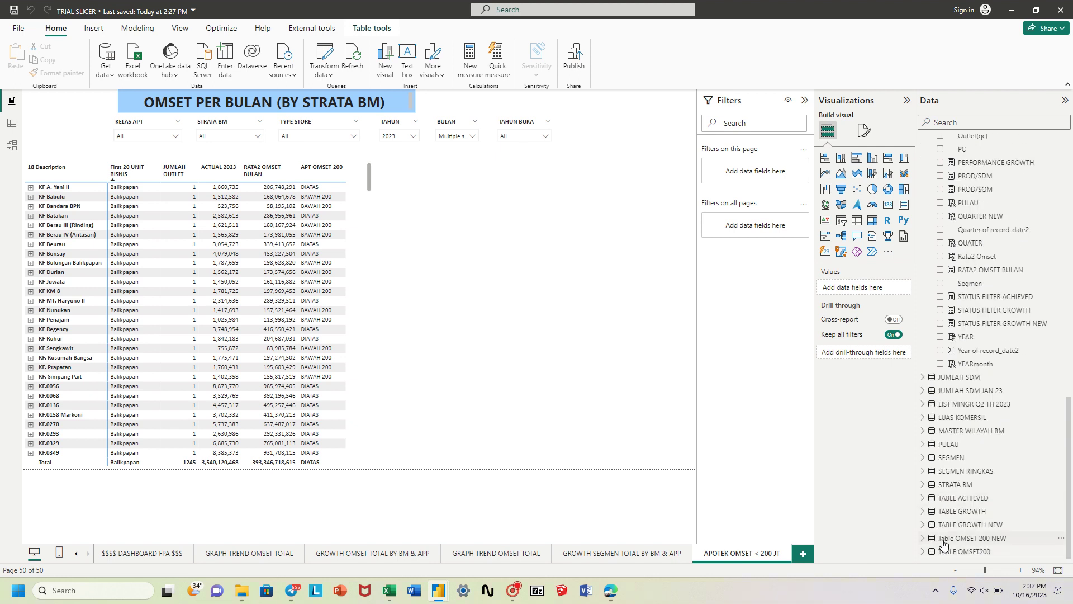
pyautogui.click(979, 540)
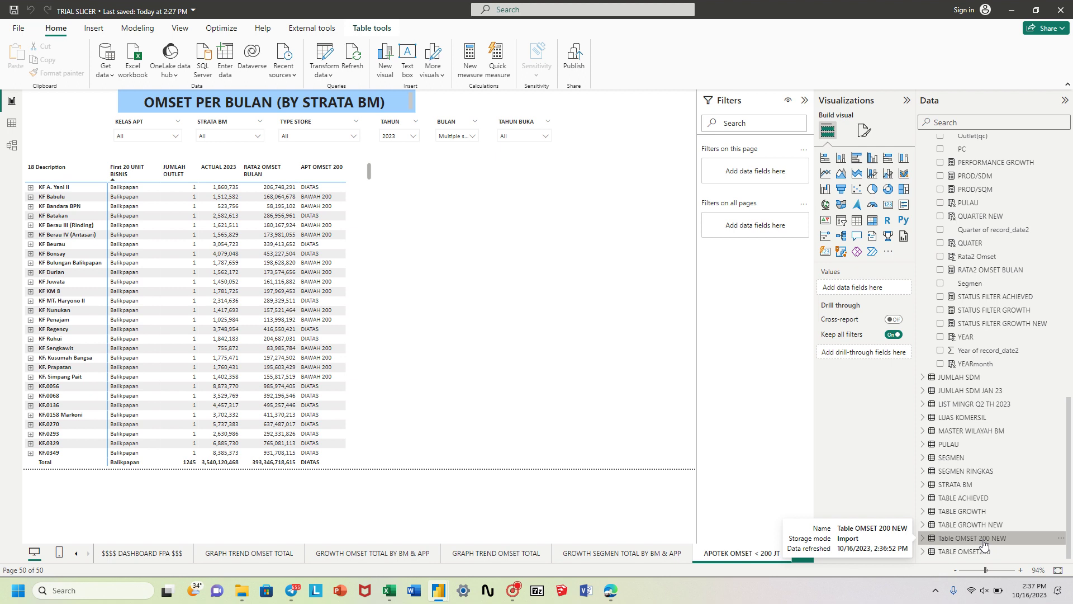
pyautogui.click(12, 123)
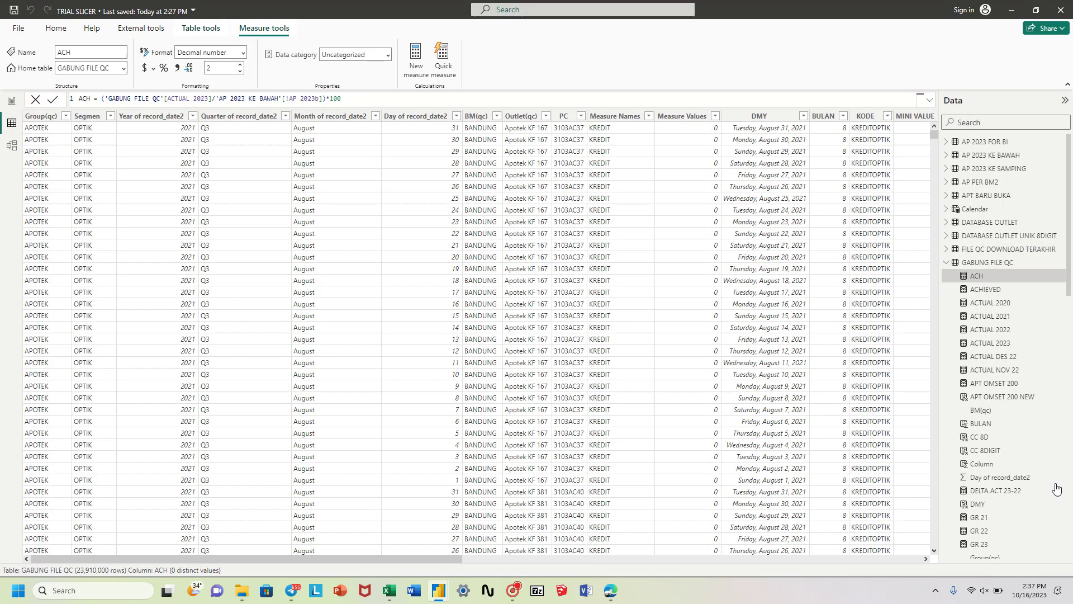
pyautogui.scroll(-15, 1017, 497)
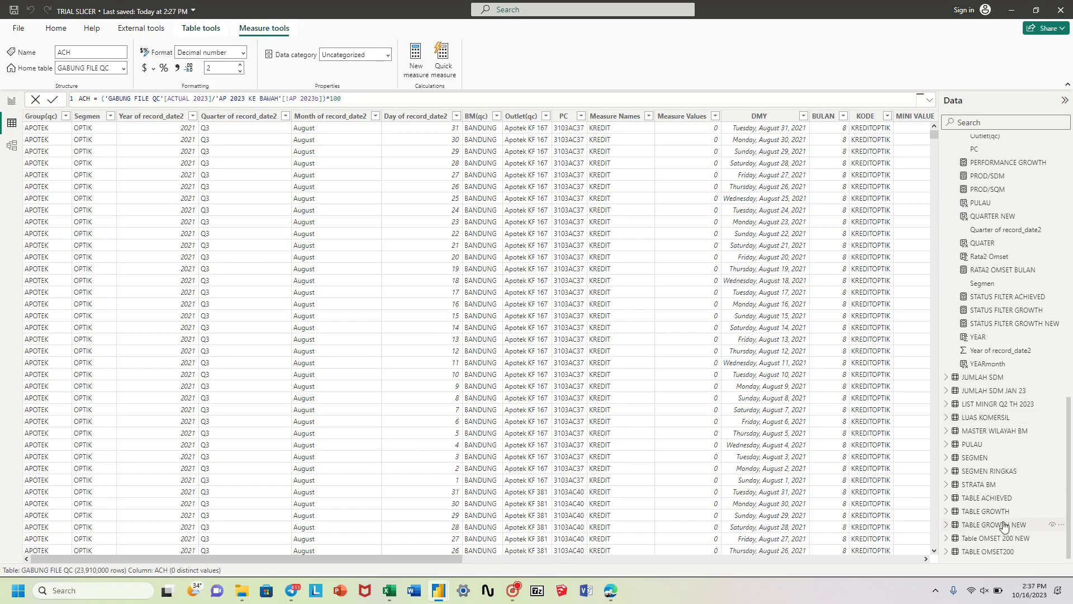
pyautogui.click(995, 537)
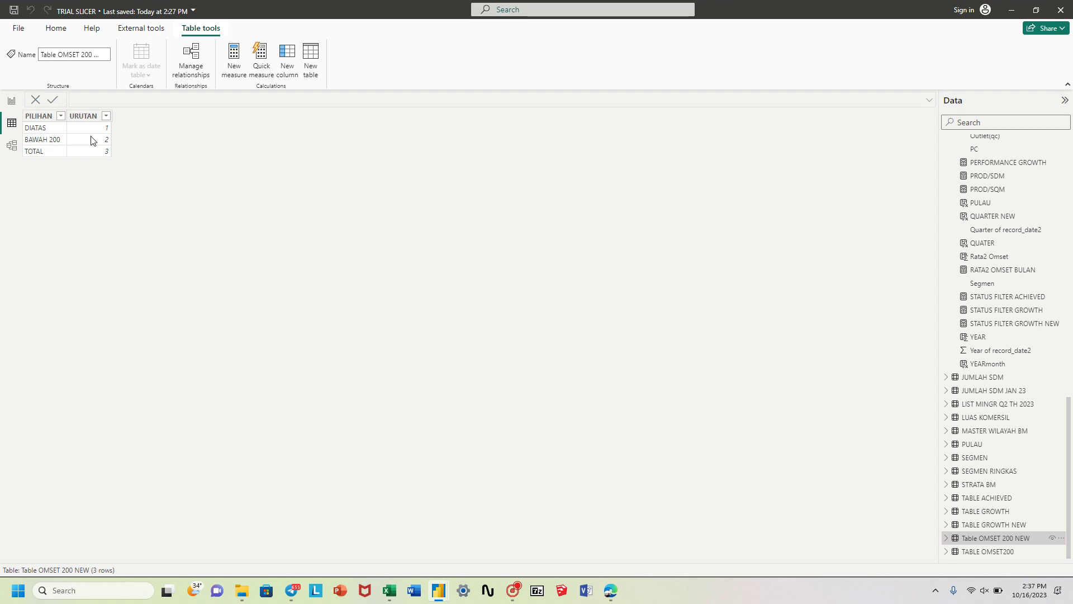
pyautogui.click(12, 102)
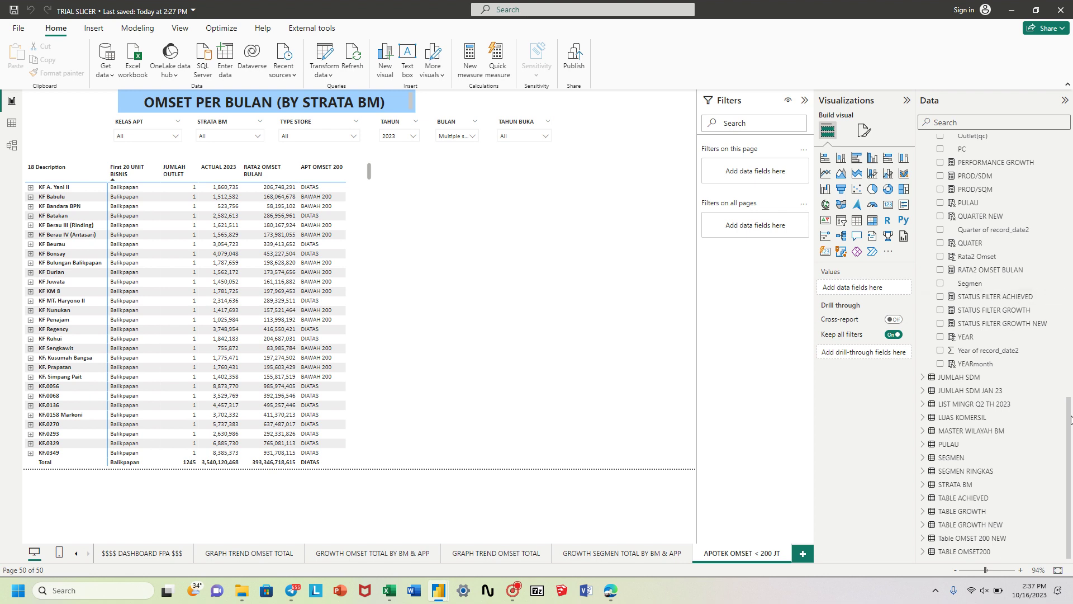
# Copy the full formula of the PERFORMANCE GROWTH measure from GABUNG FILE QC, and return to the APOTEK OMSET < 200 JT page
pyautogui.moveTo(1071, 419); pyautogui.dragTo(1070, 162)
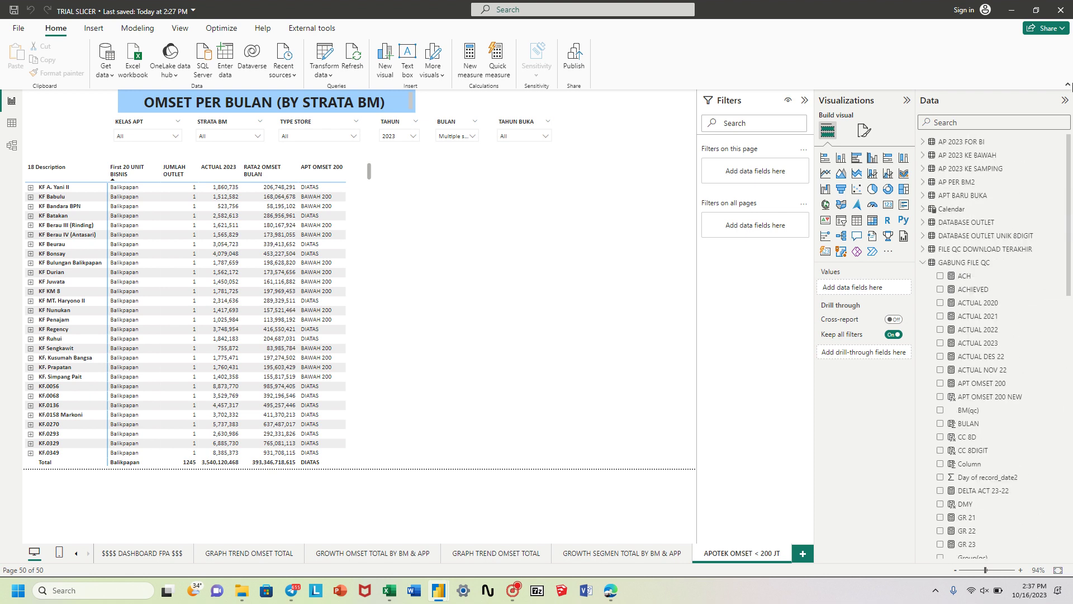
pyautogui.click(978, 263)
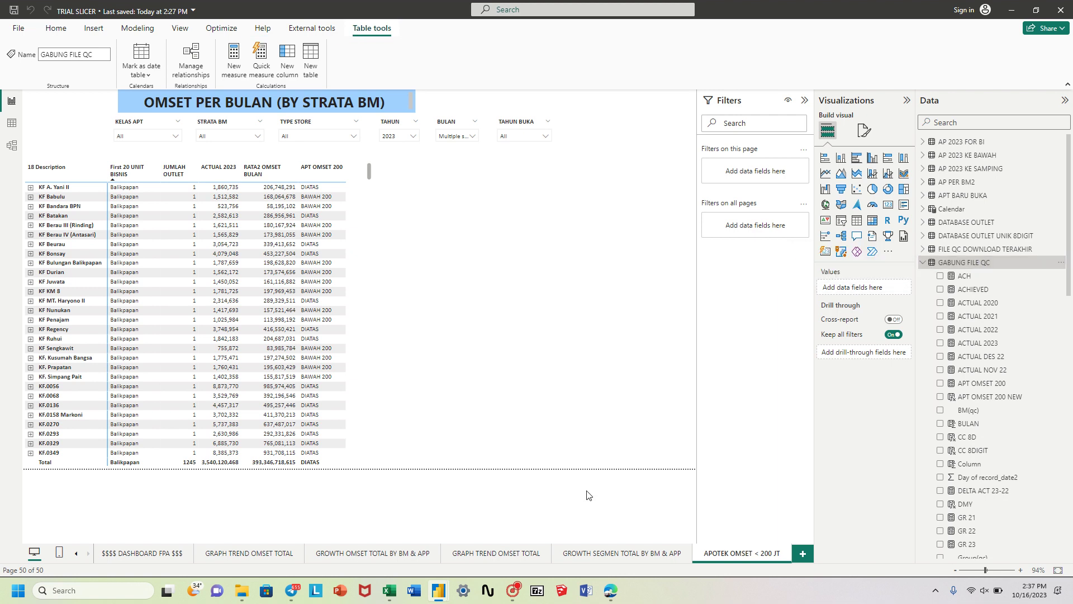
pyautogui.click(602, 554)
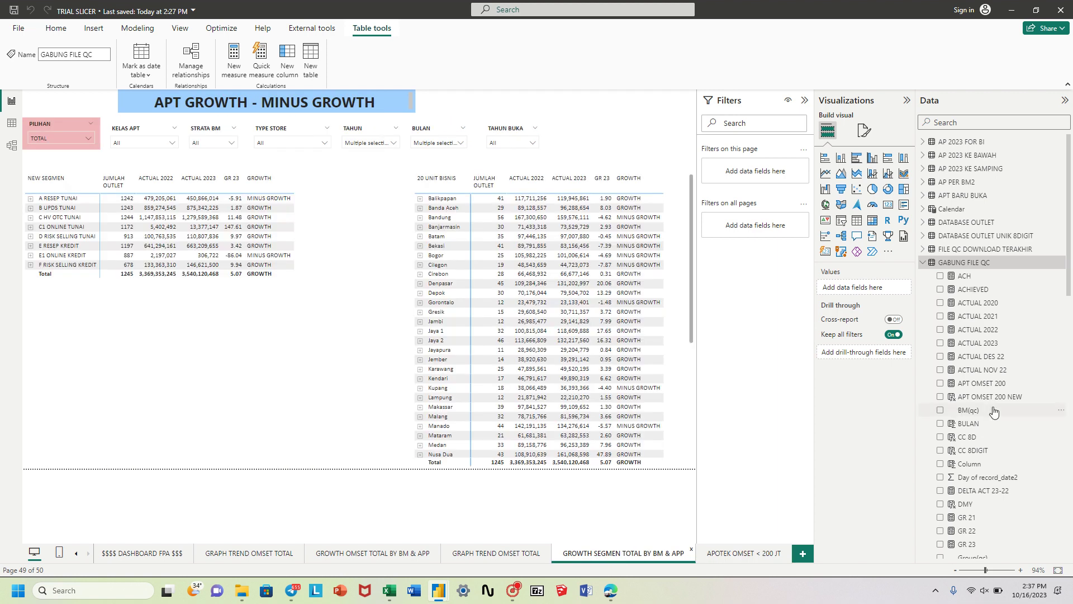
pyautogui.scroll(-10, 1003, 450)
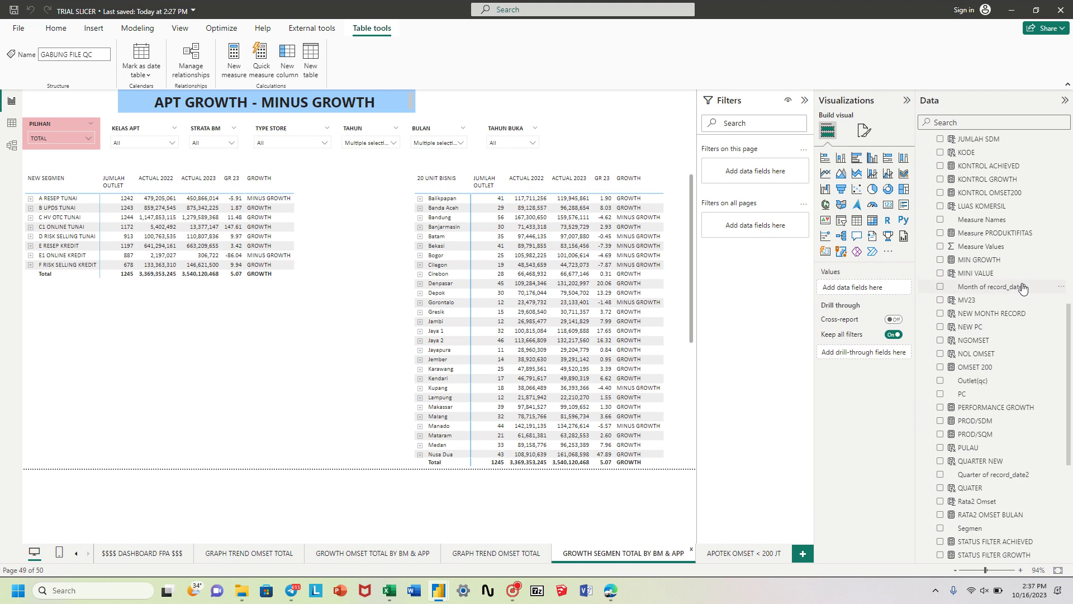
pyautogui.scroll(-1, 1019, 391)
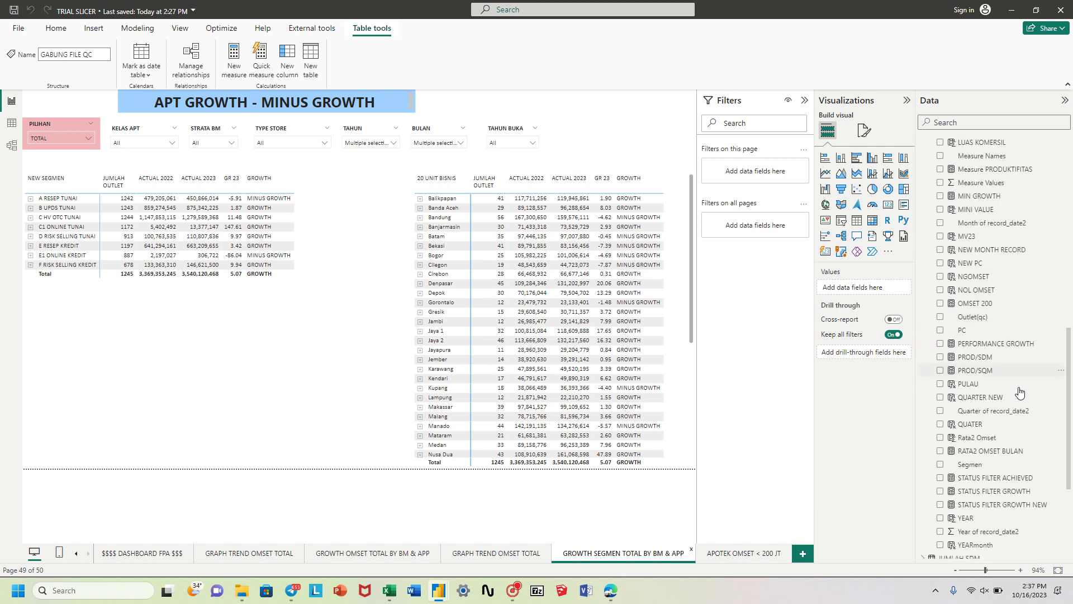
pyautogui.click(1016, 346)
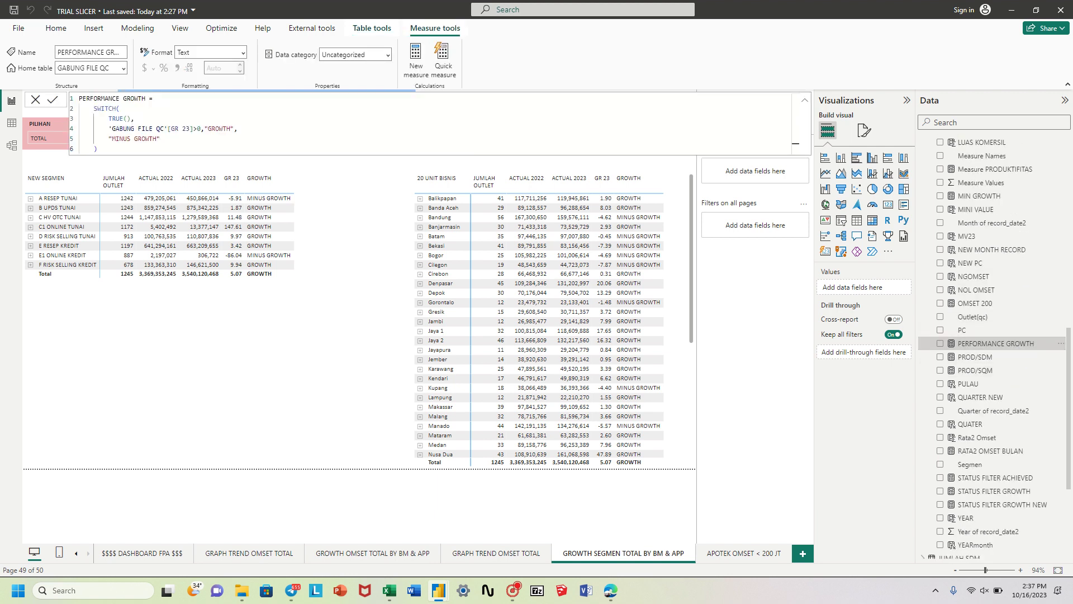
pyautogui.moveTo(79, 98); pyautogui.dragTo(98, 148)
pyautogui.hotkey('ctrl', 'c')
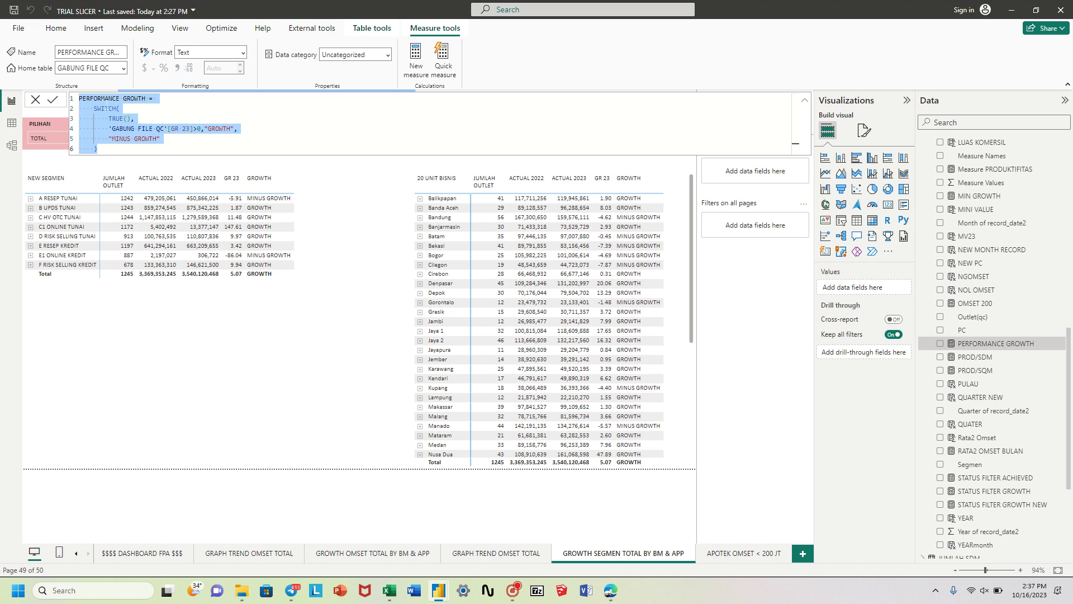
pyautogui.click(36, 100)
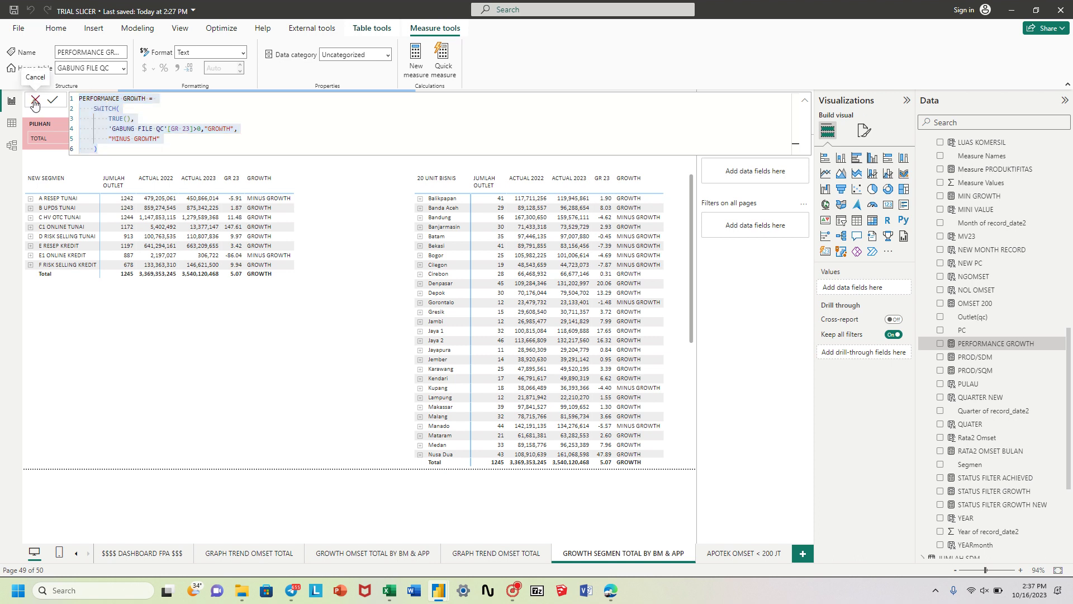
pyautogui.click(742, 553)
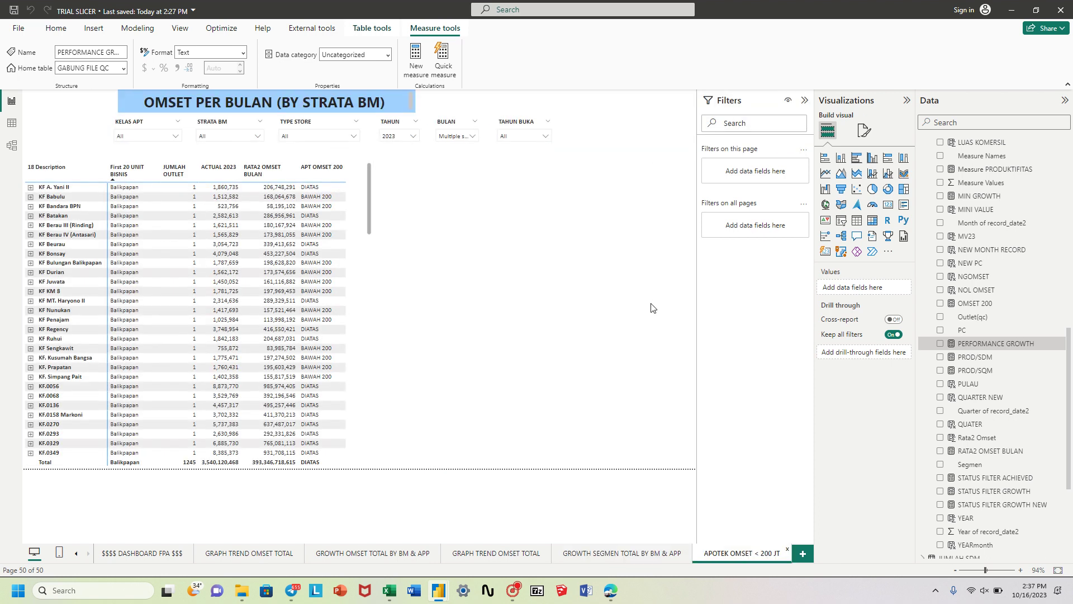
# Create a new measure in the GABUNG FILE QC table and paste the copied PERFORMANCE GROWTH formula into it
pyautogui.click(652, 303)
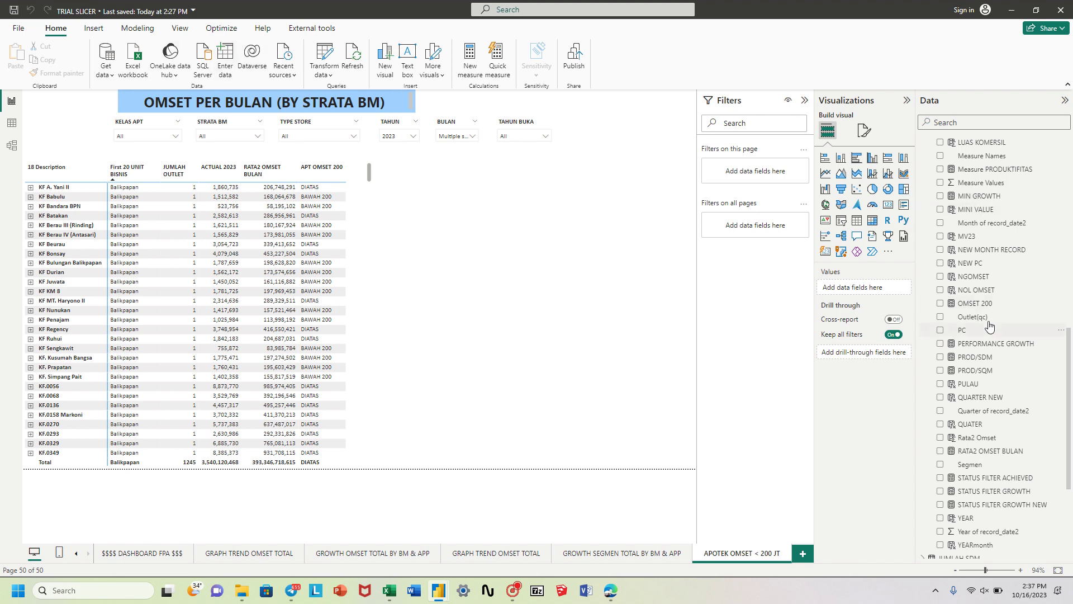
pyautogui.scroll(10, 978, 234)
pyautogui.click(978, 263)
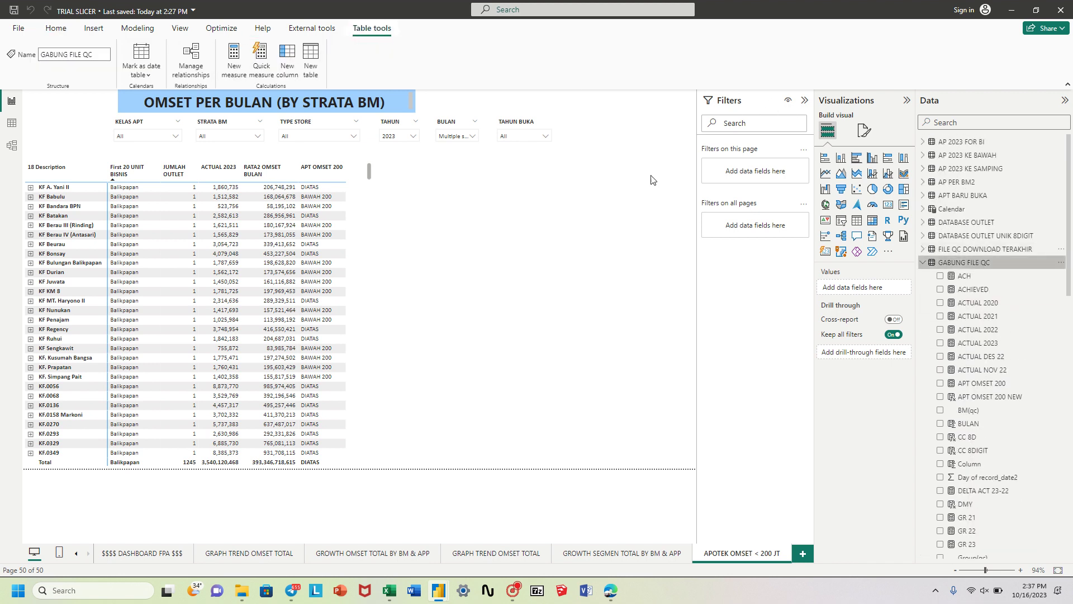
pyautogui.click(238, 52)
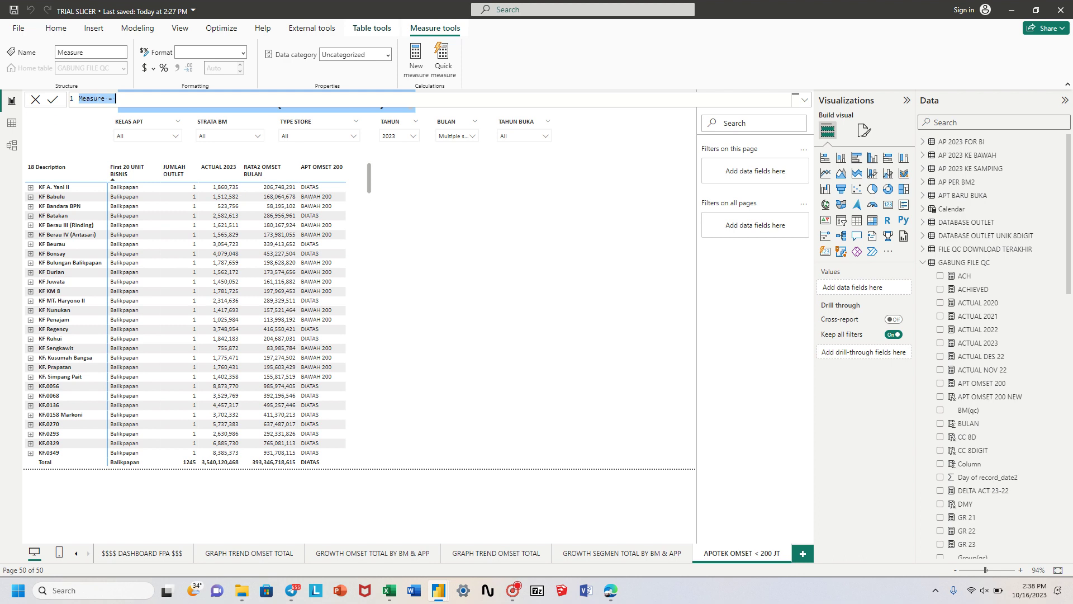
pyautogui.hotkey('ctrl', 'v')
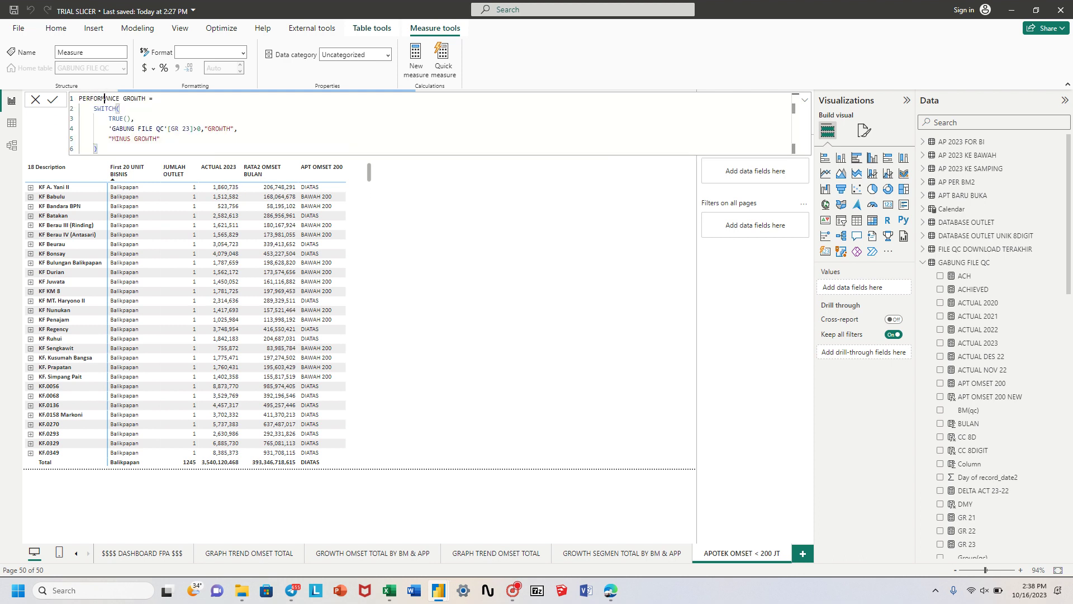
# Rename the pasted measure PERFORMANCE OMSET 200 in the first line of its formula
pyautogui.doubleClick(105, 98)
pyautogui.write('APO')
pyautogui.press('BackSpace')
pyautogui.press('BackSpace')
pyautogui.press('BackSpace')
pyautogui.write('PERFORMANCE')
pyautogui.moveTo(124, 99); pyautogui.dragTo(145, 98)
pyautogui.write('OMSET 200')
# Replace the 'GABUNG FILE QC'[GR 23] reference in the SWITCH condition with 'GABUNG FILE QC'[APT OMSET 200]
pyautogui.doubleClick(123, 128)
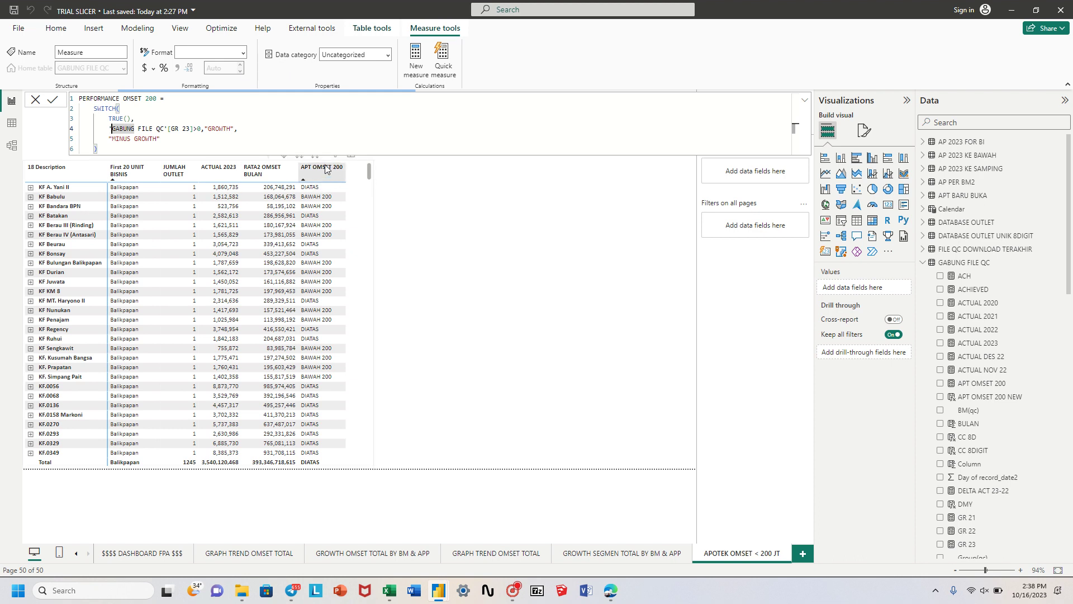
pyautogui.press('Home')
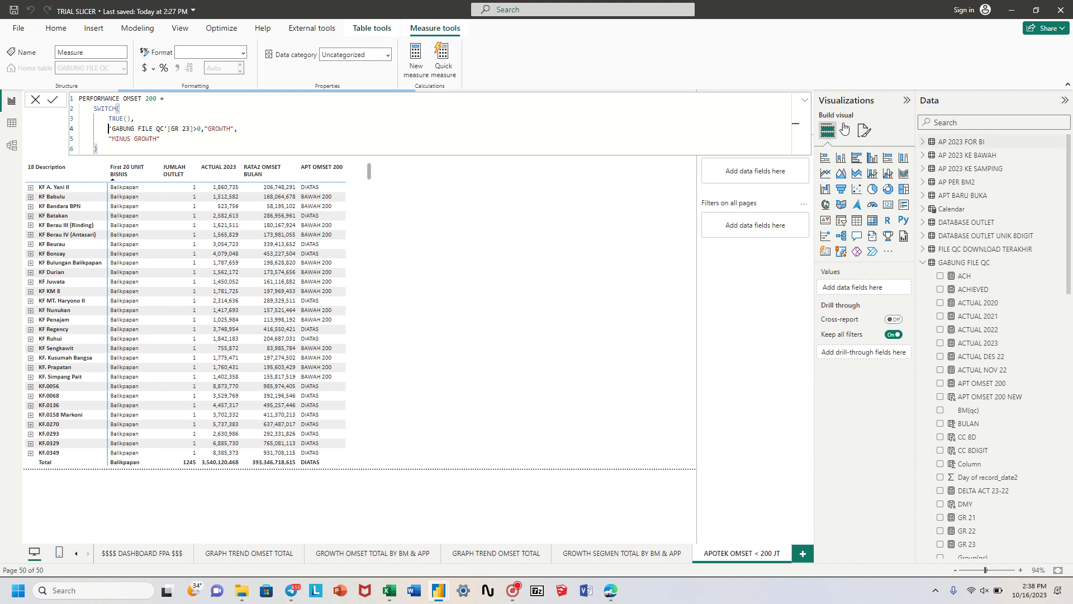
pyautogui.scroll(-1, 1068, 276)
pyautogui.moveTo(1068, 277); pyautogui.dragTo(1071, 306)
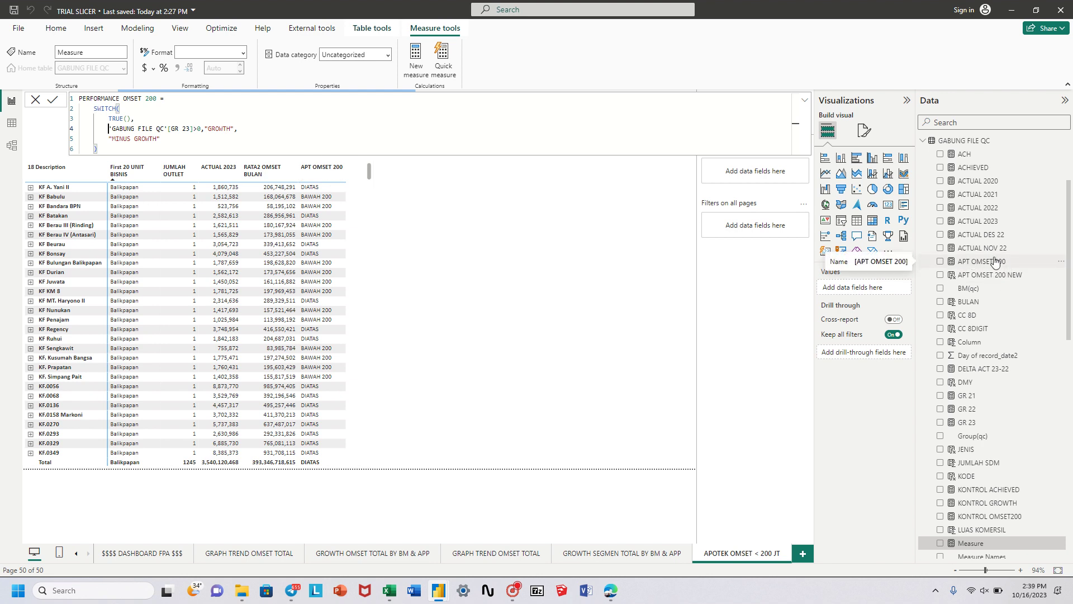
pyautogui.hotkey('shift', 'Right')
pyautogui.hotkey('shift', 'Right')
pyautogui.hotkey('shift', 'Right')
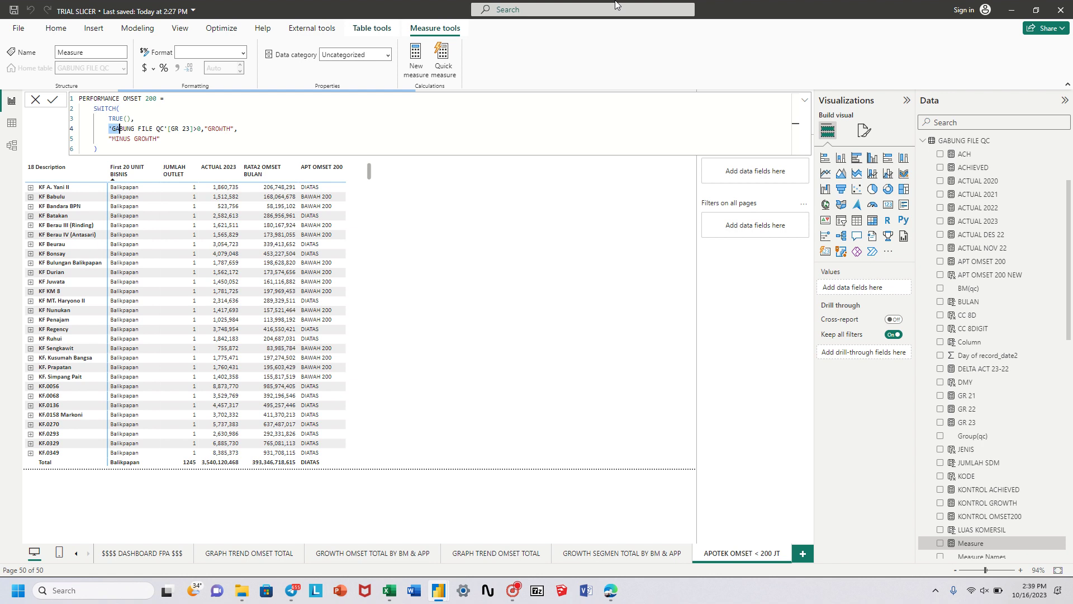
pyautogui.hotkey('shift', 'Right')
pyautogui.hotkey('shift', 'Right')
pyautogui.hotkey('shift', 'Right')
pyautogui.hotkey('shift', 'Right')
pyautogui.hotkey('shift', 'Right')
pyautogui.hotkey('shift', 'Right')
pyautogui.hotkey('shift', 'Right')
pyautogui.hotkey('shift', 'Right')
pyautogui.hotkey('shift', 'Right')
pyautogui.hotkey('shift', 'Right')
pyautogui.hotkey('shift', 'Right')
pyautogui.hotkey('shift', 'Right')
pyautogui.hotkey('shift', 'Right')
pyautogui.hotkey('shift', 'Right')
pyautogui.hotkey('shift', 'Right')
pyautogui.hotkey('shift', 'Right')
pyautogui.hotkey('shift', 'Right')
pyautogui.hotkey('shift', 'Right')
pyautogui.hotkey('shift', 'Right')
pyautogui.hotkey('shift', 'Right')
pyautogui.write("'")
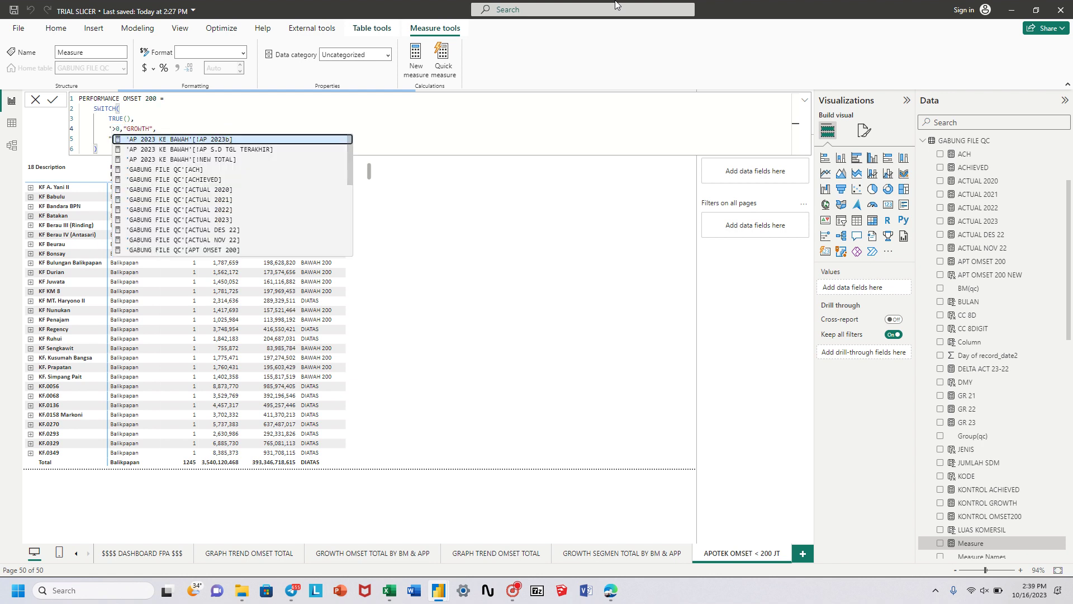
pyautogui.scroll(-2, 250, 204)
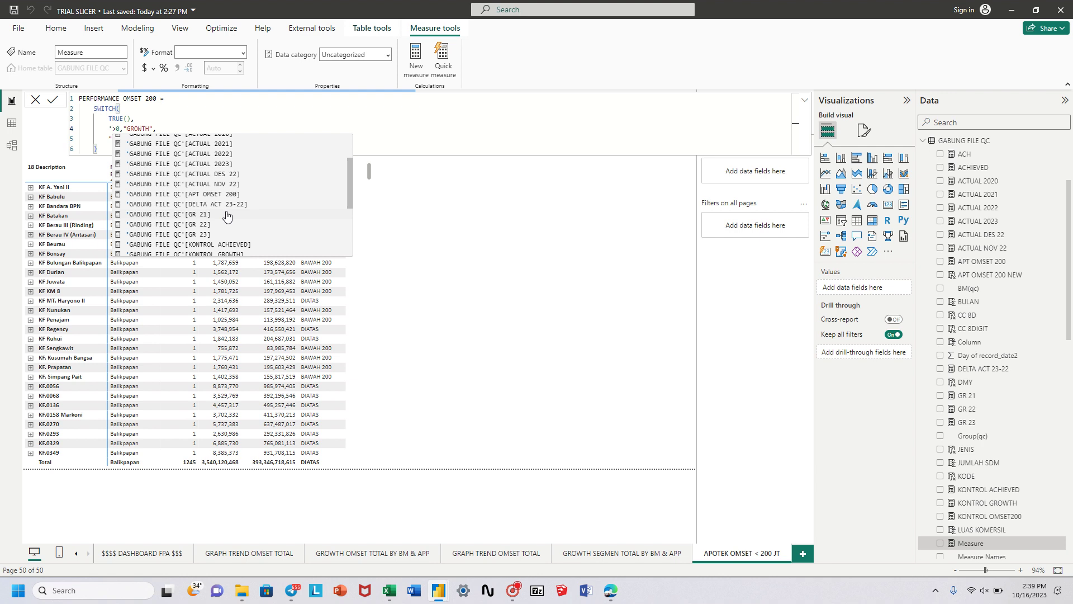
pyautogui.scroll(2, 229, 212)
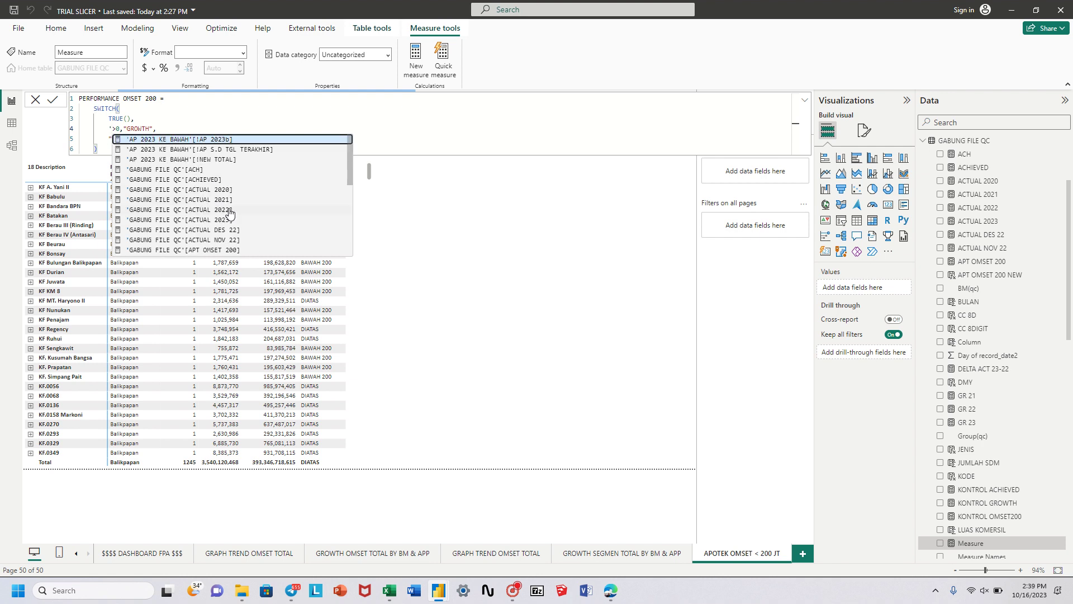
pyautogui.scroll(-1, 230, 188)
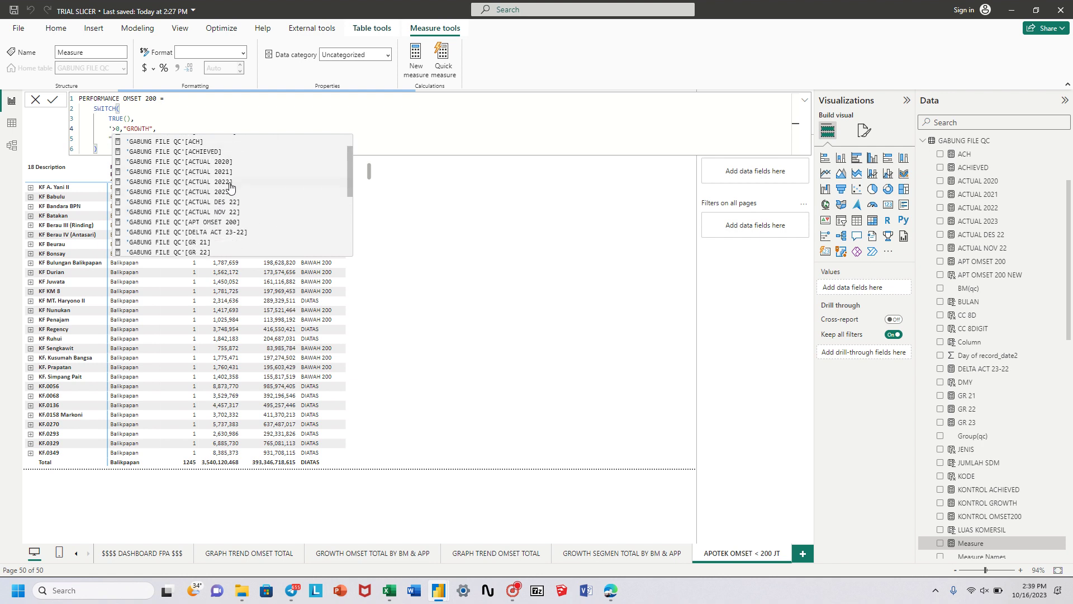
pyautogui.scroll(-3, 234, 229)
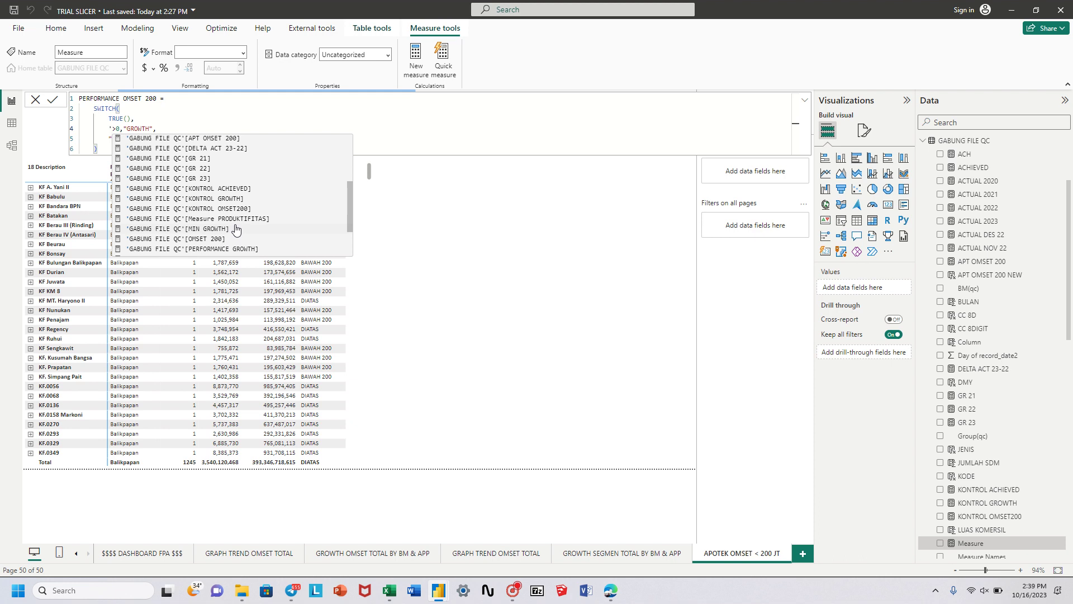
pyautogui.scroll(-2, 236, 228)
pyautogui.scroll(3, 237, 230)
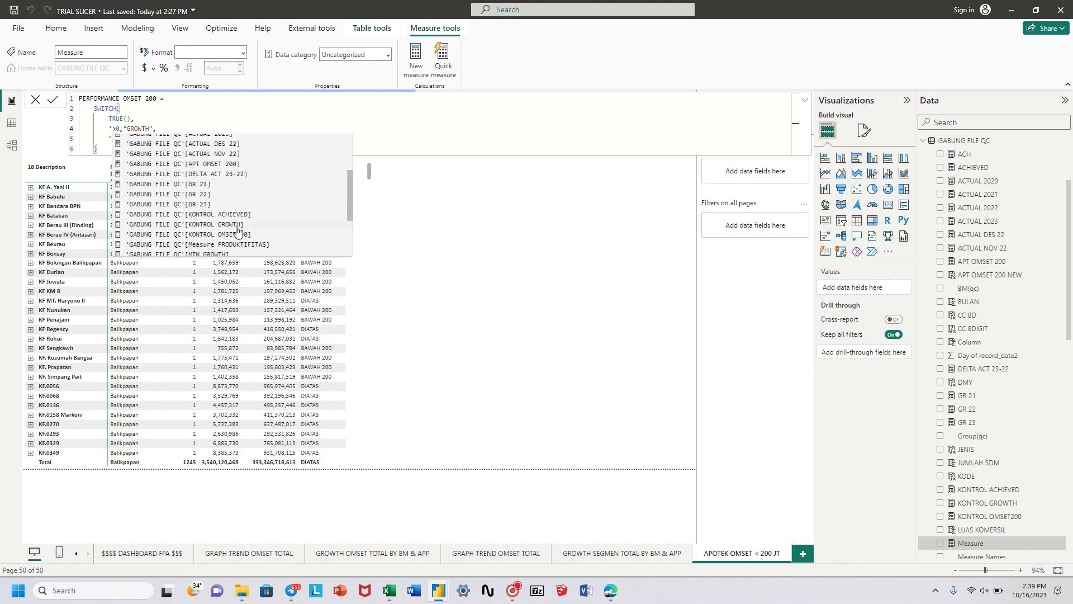
pyautogui.scroll(3, 237, 229)
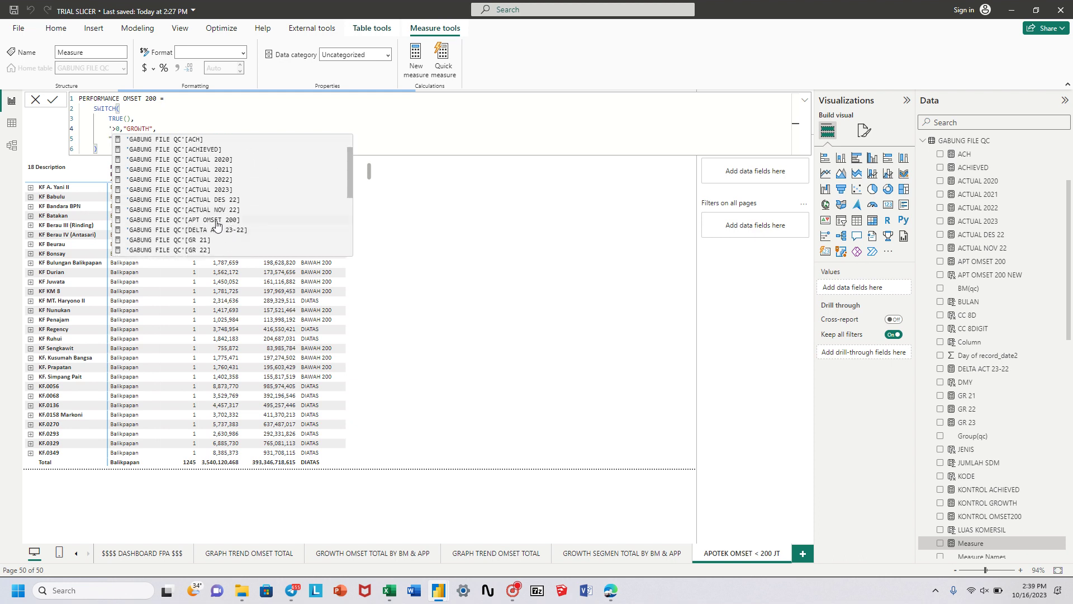
pyautogui.click(217, 221)
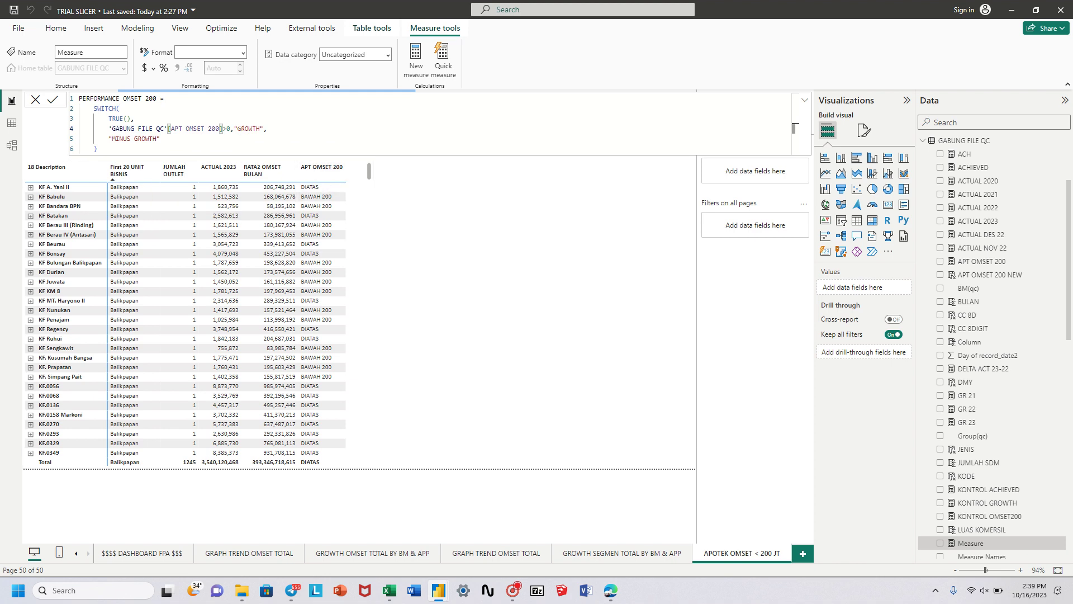
# Change the measure compared in the SWITCH condition to 'GABUNG FILE QC'[RATA2 OMSET BULAN]
pyautogui.click(237, 128)
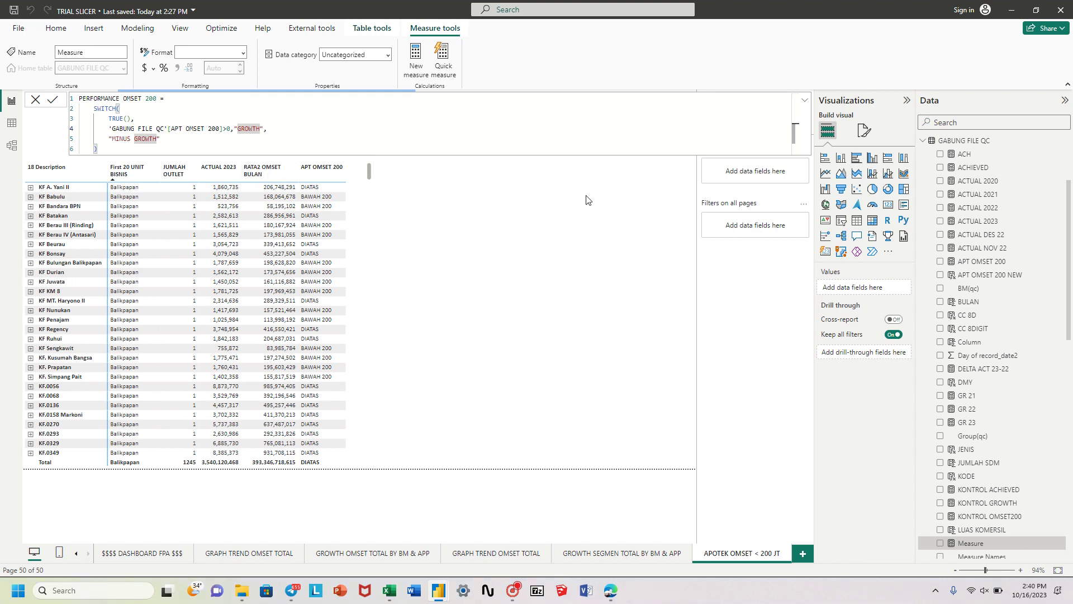
pyautogui.moveTo(1070, 309); pyautogui.dragTo(1070, 279)
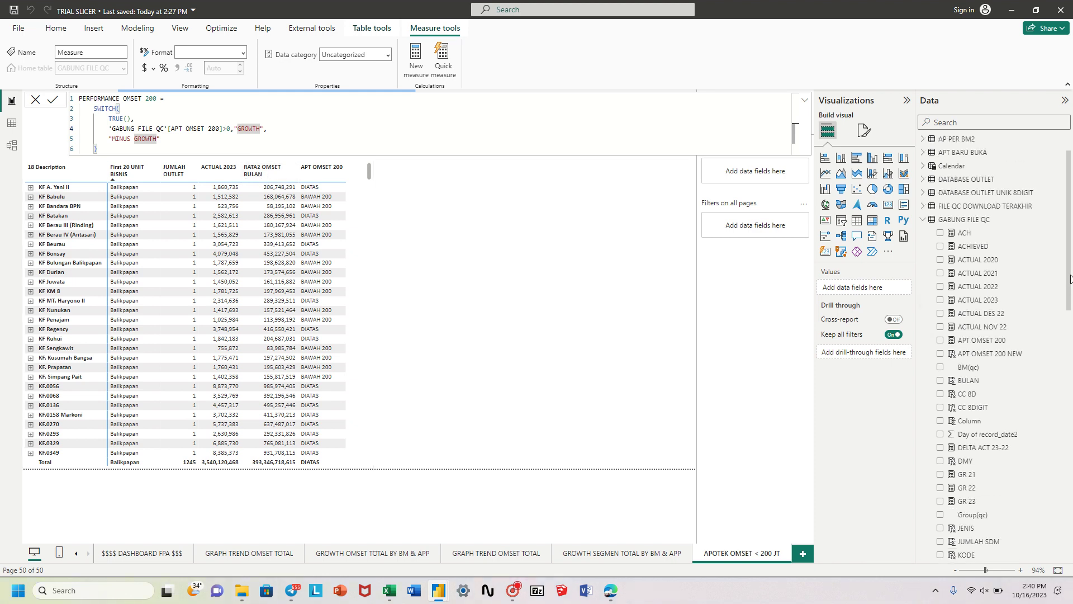
pyautogui.scroll(-5, 1000, 369)
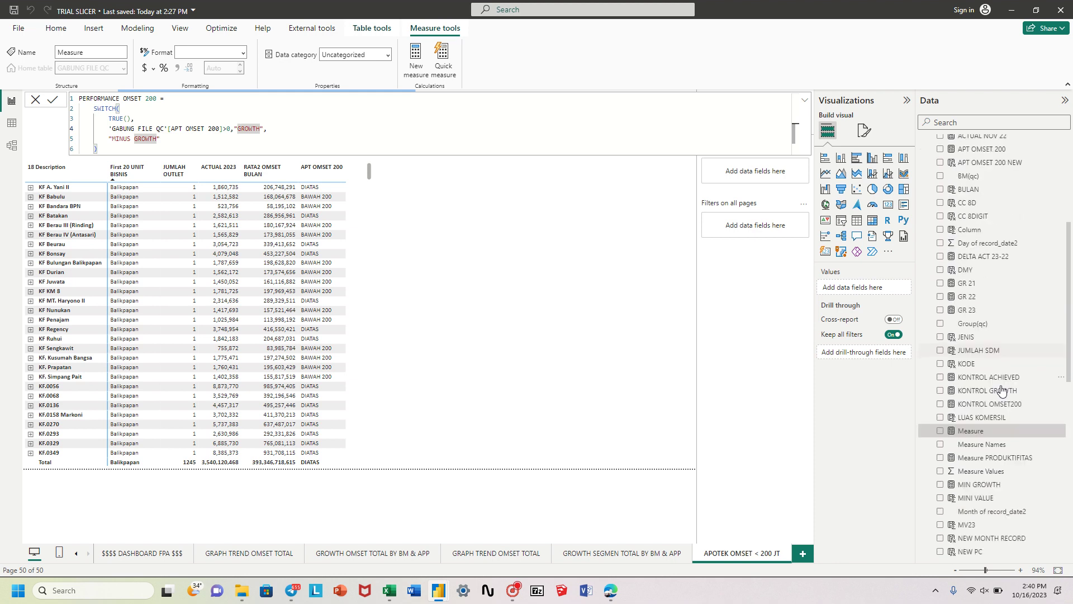
pyautogui.scroll(-4, 989, 475)
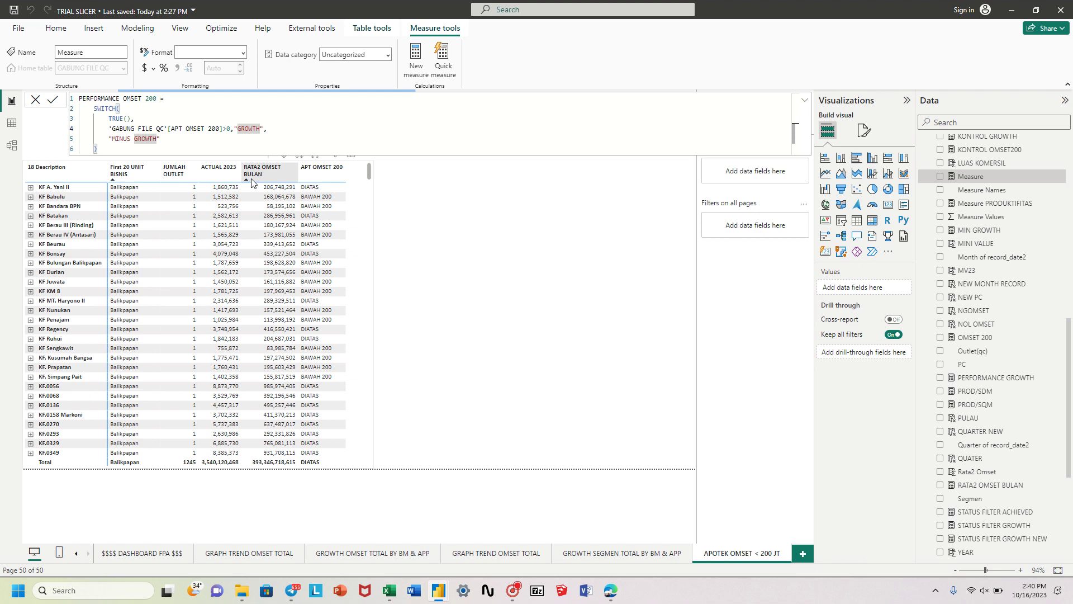
pyautogui.click(109, 129)
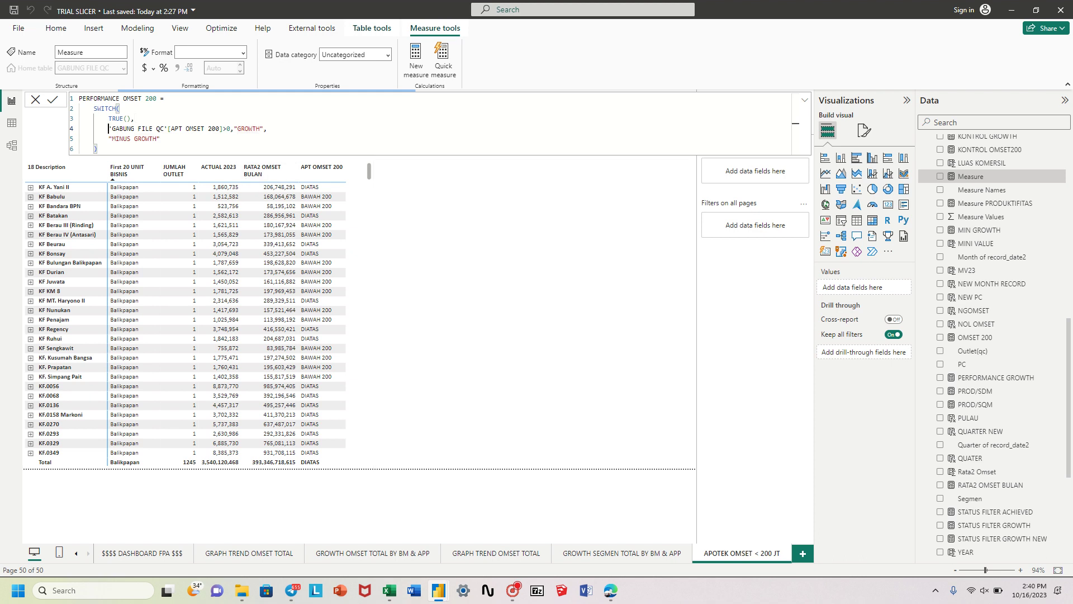
pyautogui.moveTo(109, 129); pyautogui.dragTo(222, 129)
pyautogui.write("'")
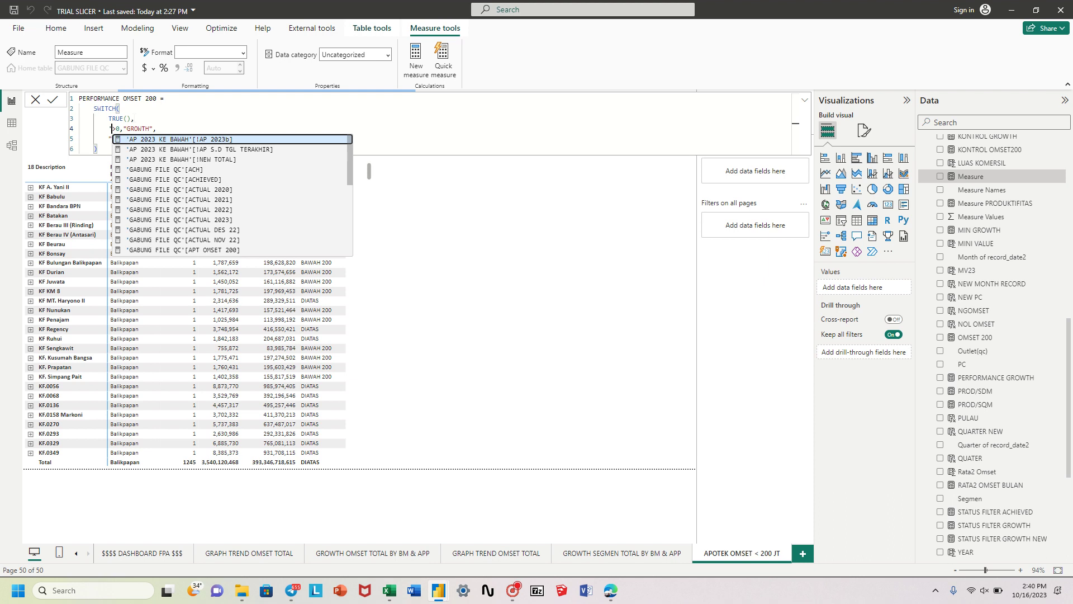
pyautogui.scroll(-5, 235, 218)
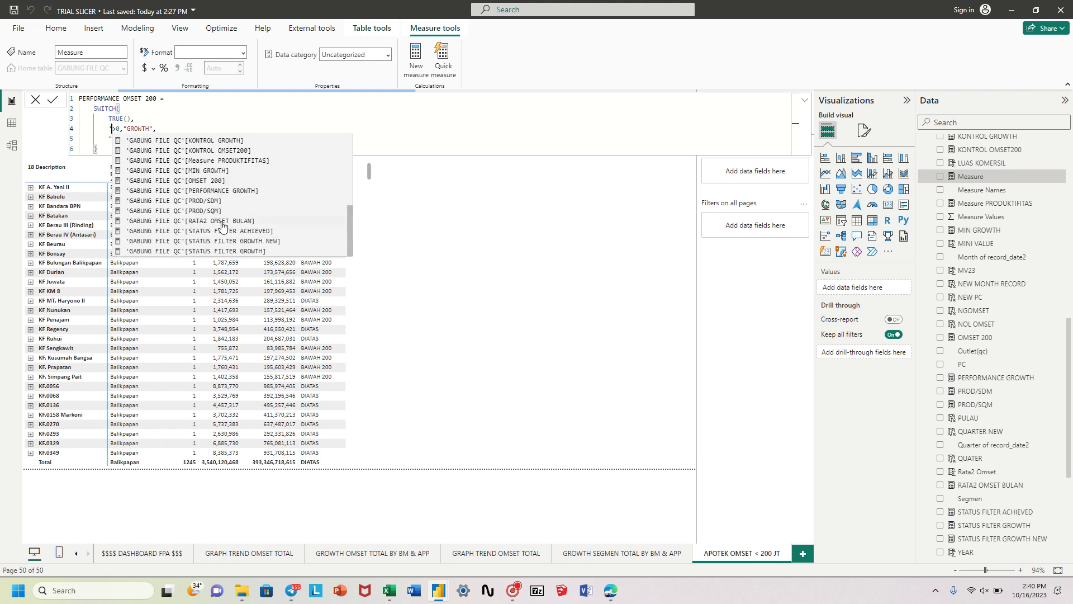
pyautogui.click(223, 223)
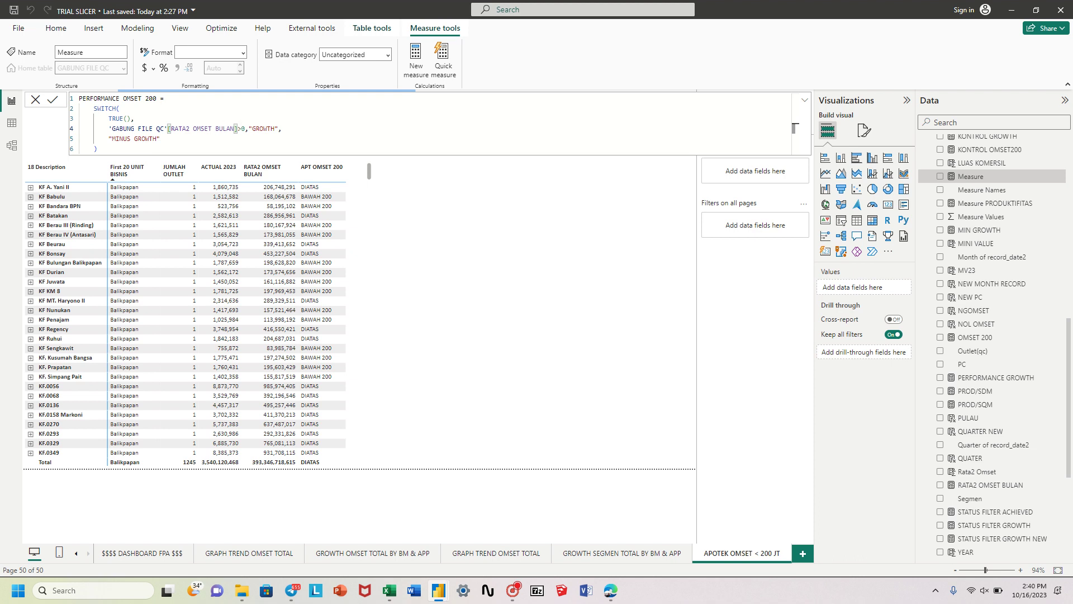
# Set the threshold in the RATA2 OMSET BULAN condition to greater than 200000000
pyautogui.click(241, 128)
pyautogui.write('200')
pyautogui.press('Delete')
pyautogui.write('000000')
# Set the SWITCH results to "DIATAS" for a met condition and "BAWAH 200" otherwise, and commit the PERFORMANCE OMSET 200 measure
pyautogui.click(284, 128)
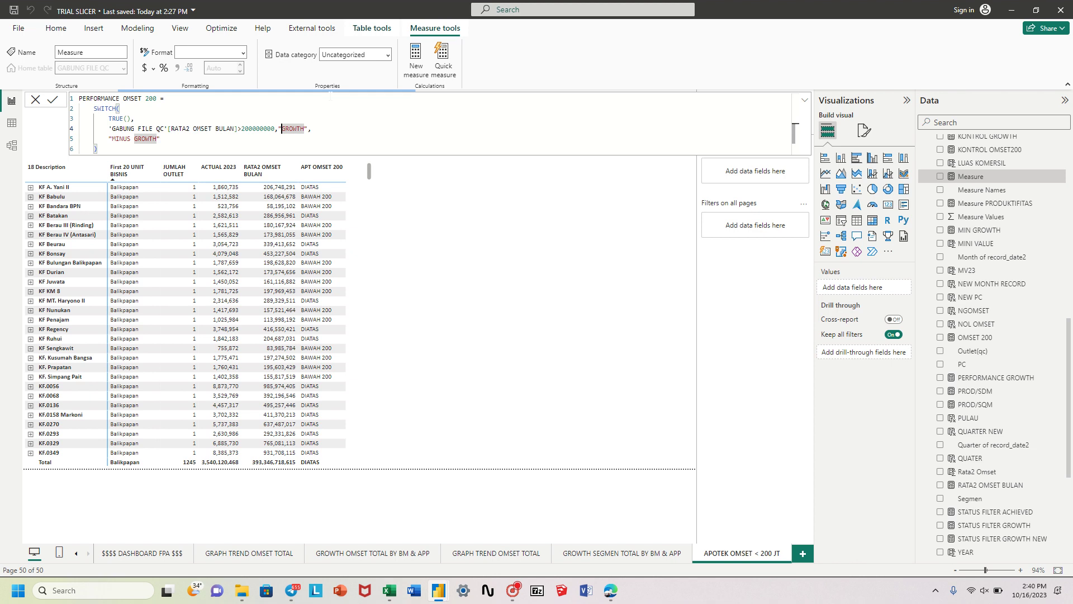
pyautogui.moveTo(283, 129); pyautogui.dragTo(303, 129)
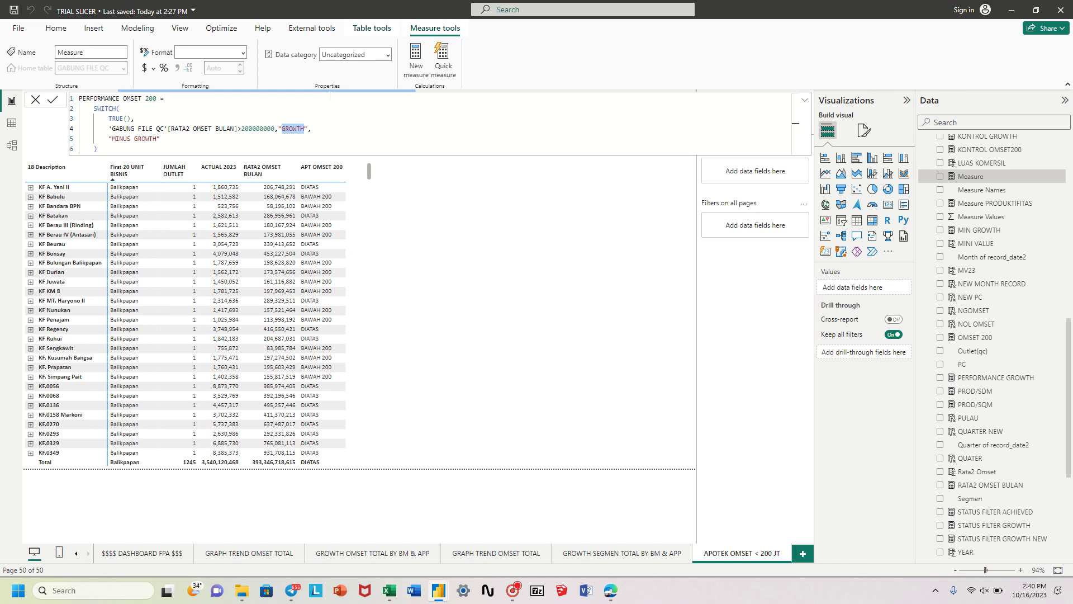
pyautogui.write('DIATAS')
pyautogui.doubleClick(114, 139)
pyautogui.moveTo(114, 139); pyautogui.dragTo(157, 139)
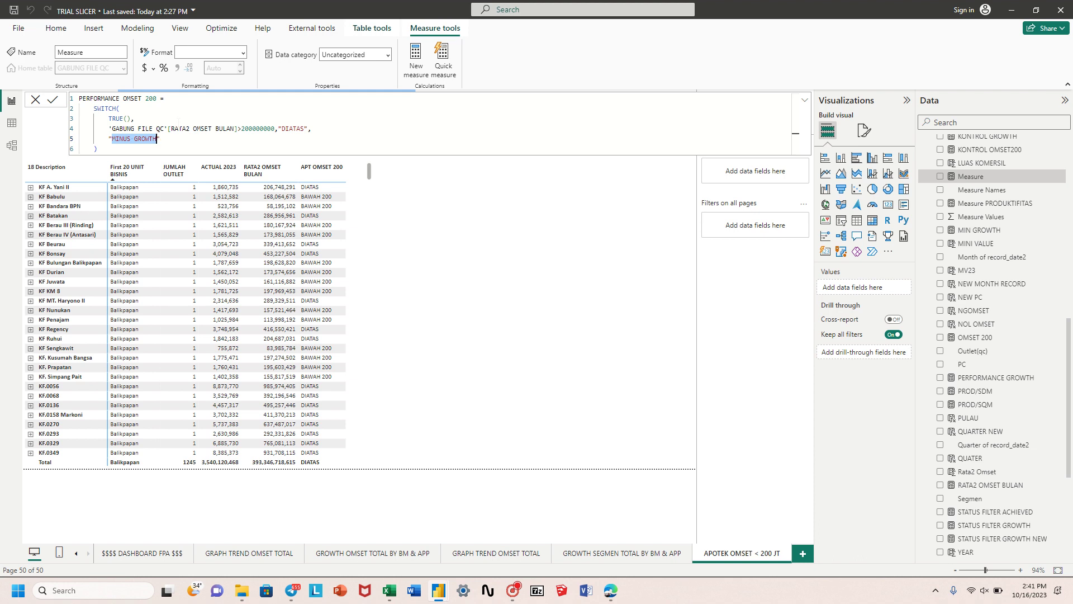
pyautogui.write('BAWAH 200')
pyautogui.scroll(-5, 1068, 326)
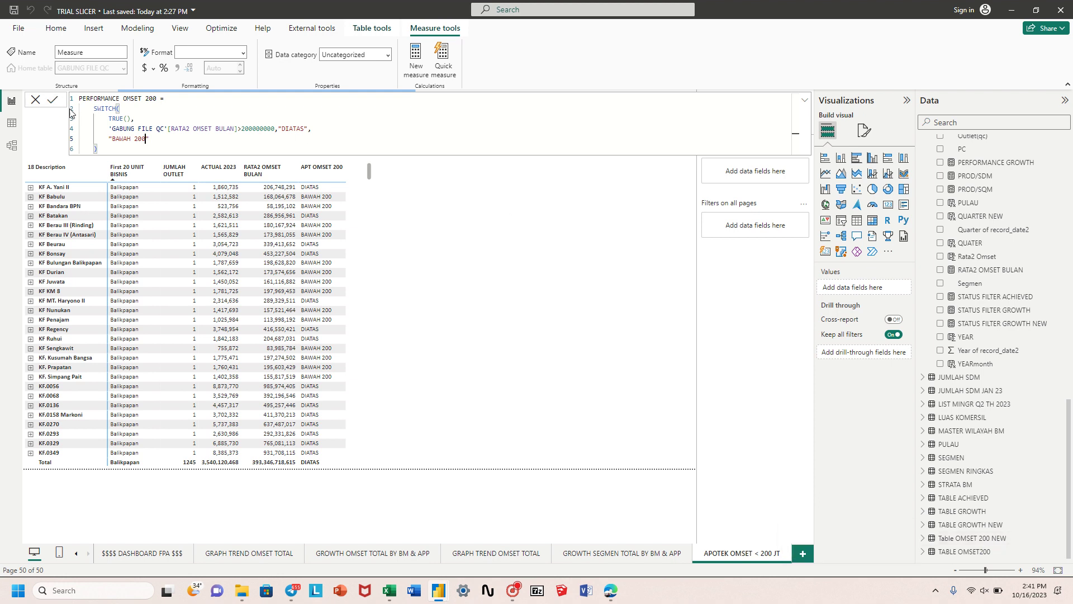
pyautogui.click(54, 103)
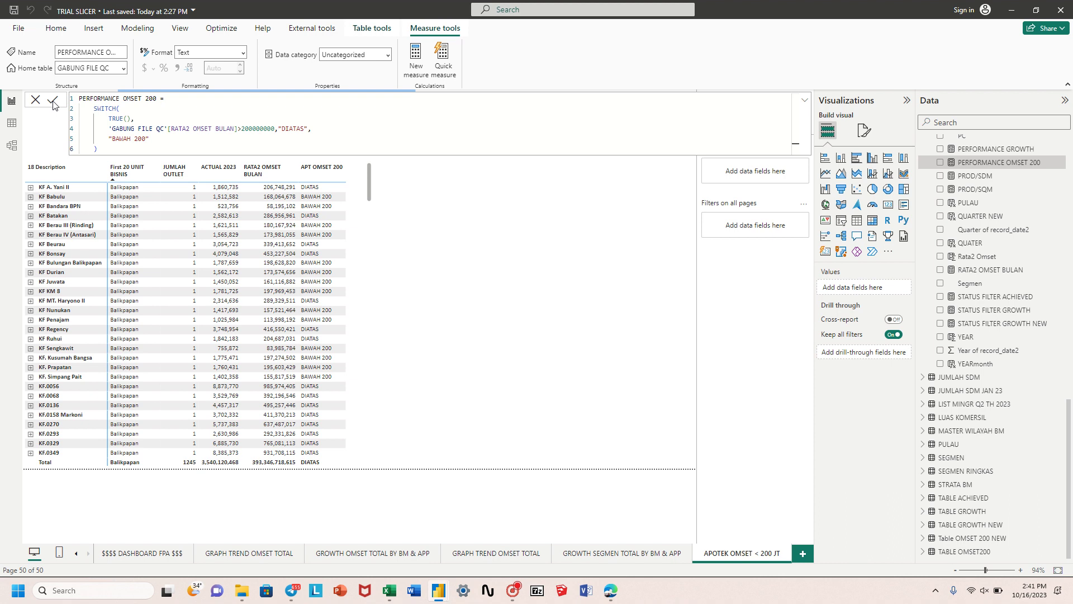
pyautogui.click(35, 101)
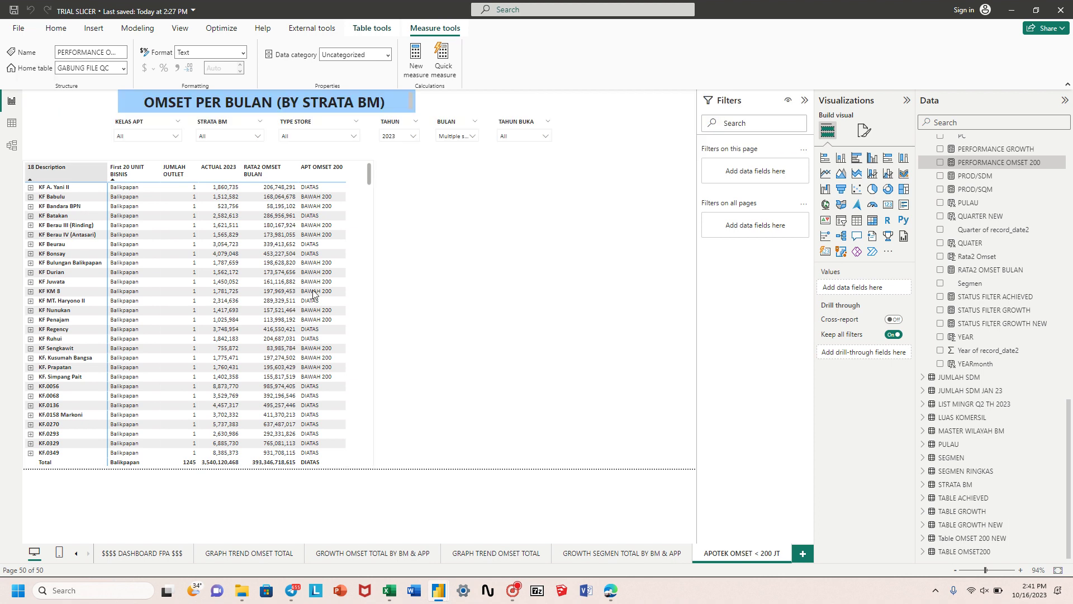
pyautogui.click(579, 261)
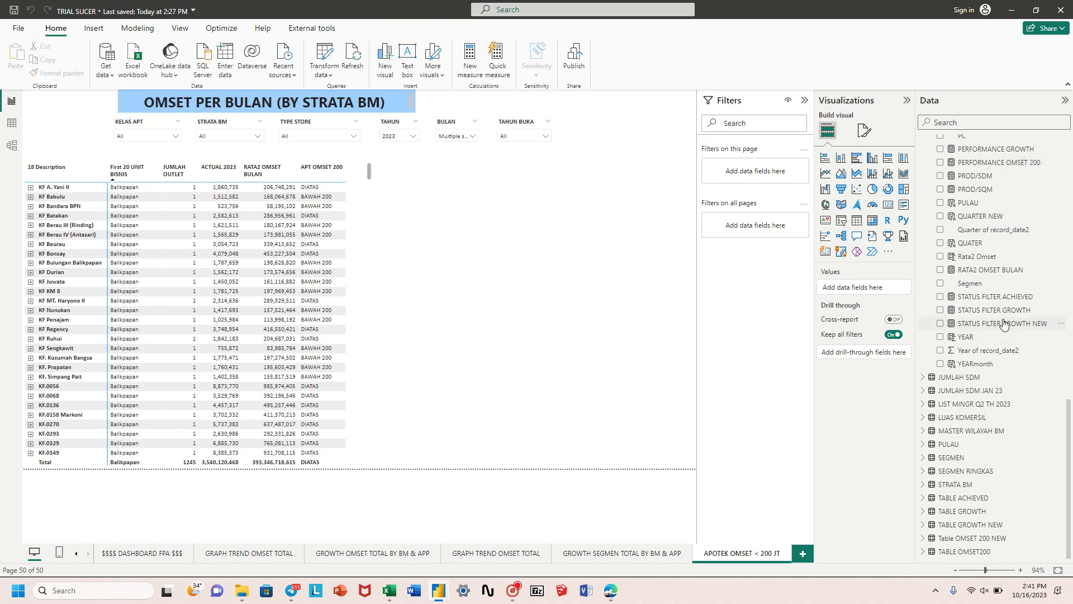
# Review the formula of the PERFORMANCE OMSET 200 measure and close it without changes
pyautogui.click(975, 540)
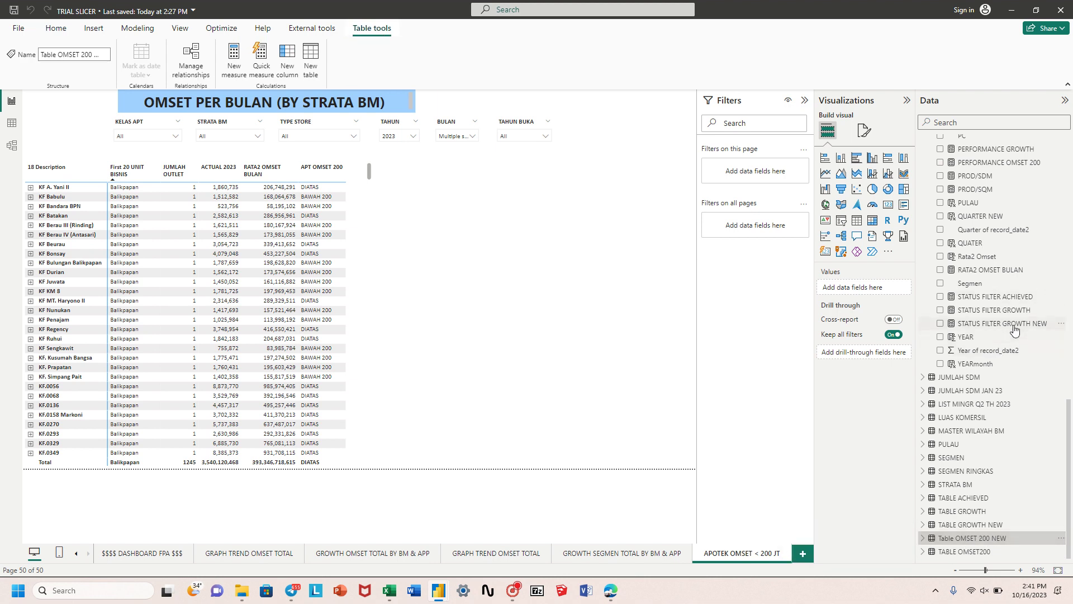
pyautogui.scroll(2, 1001, 268)
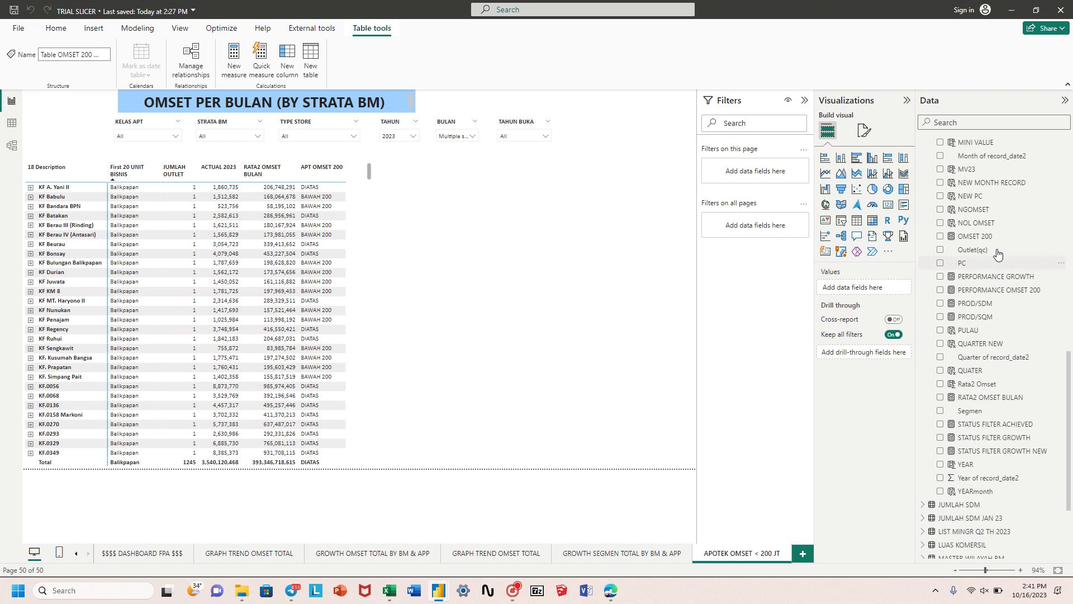
pyautogui.click(998, 290)
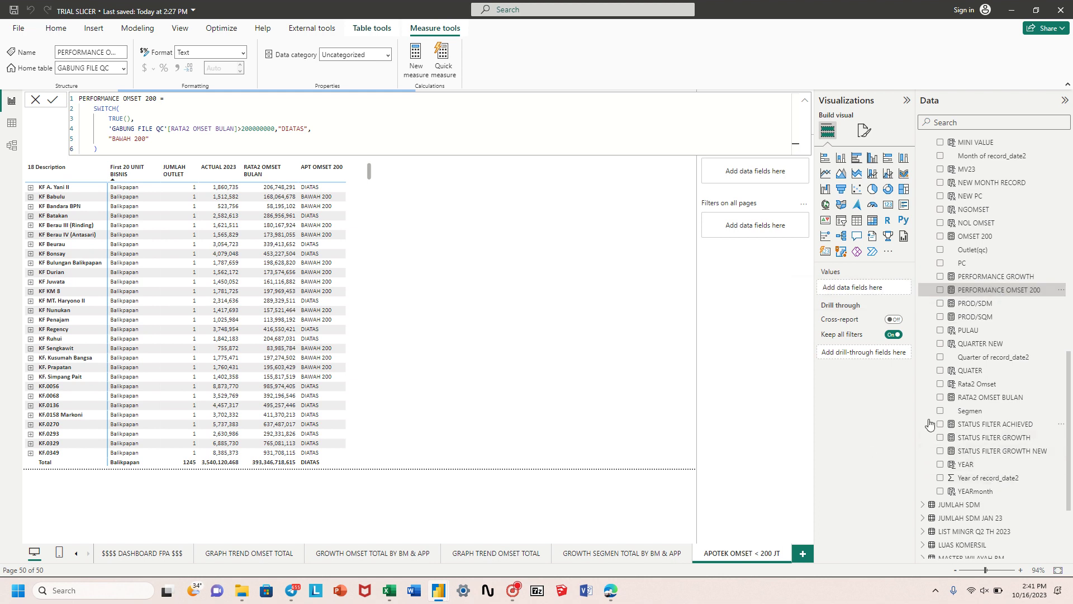
pyautogui.click(35, 99)
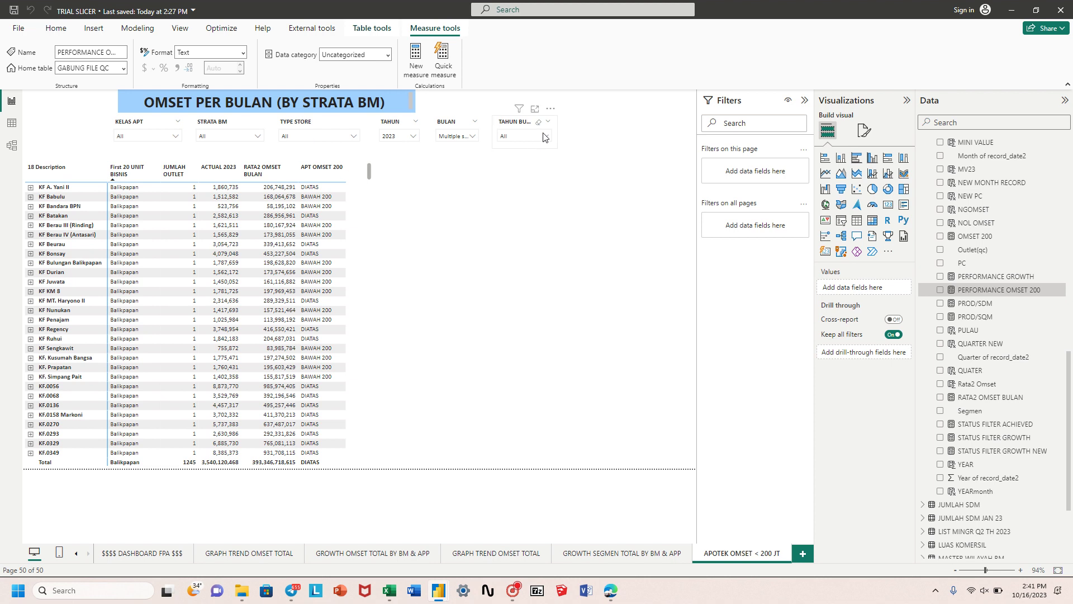
pyautogui.click(680, 102)
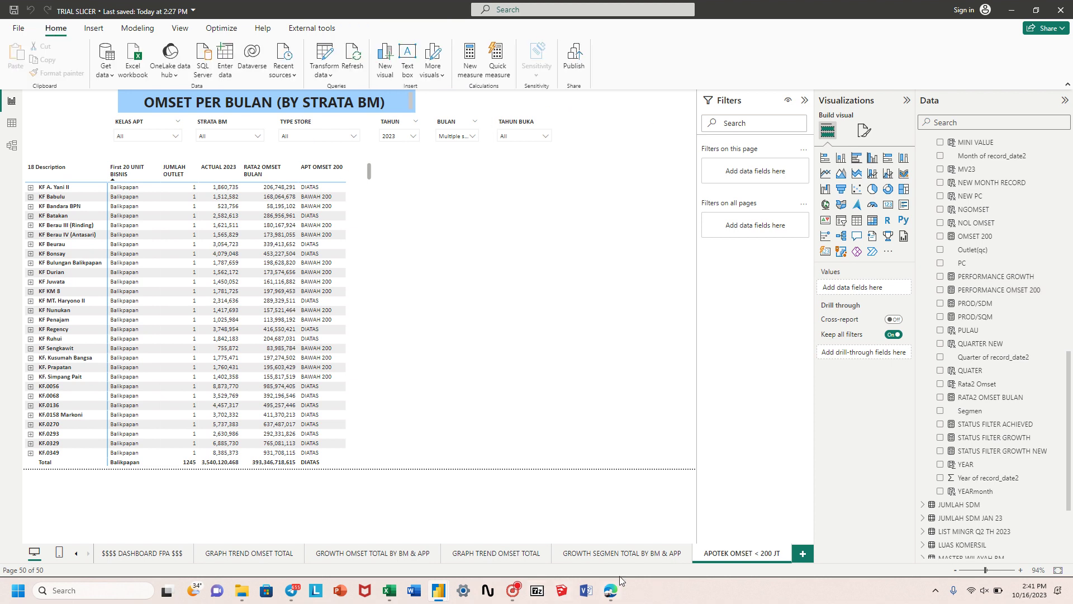
# Copy the entire formula of the STATUS FILTER GROWTH NEW measure from the GROWTH SEGMEN TOTAL BY BM & APP page
pyautogui.click(612, 554)
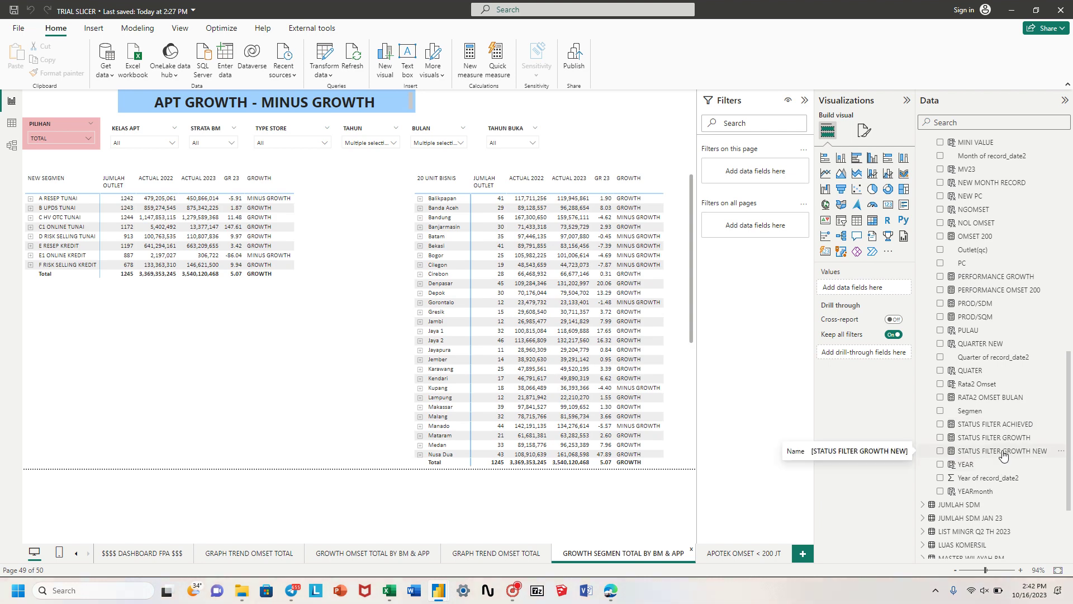
pyautogui.click(999, 452)
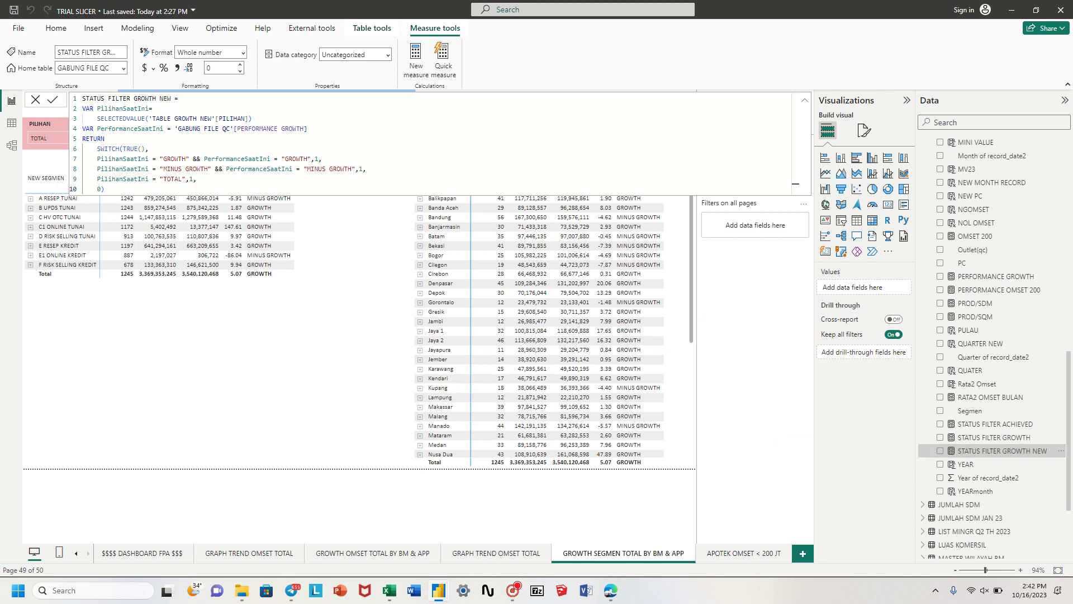
pyautogui.hotkey('shift', 'Down')
pyautogui.hotkey('shift', 'Down')
pyautogui.hotkey('shift', 'Down')
pyautogui.hotkey('shift', 'Down')
pyautogui.hotkey('shift', 'Down')
pyautogui.hotkey('shift', 'Down')
pyautogui.hotkey('shift', 'Down')
pyautogui.hotkey('shift', 'Down')
pyautogui.hotkey('shift', 'Down')
pyautogui.hotkey('shift', 'End')
pyautogui.hotkey('ctrl', 'c')
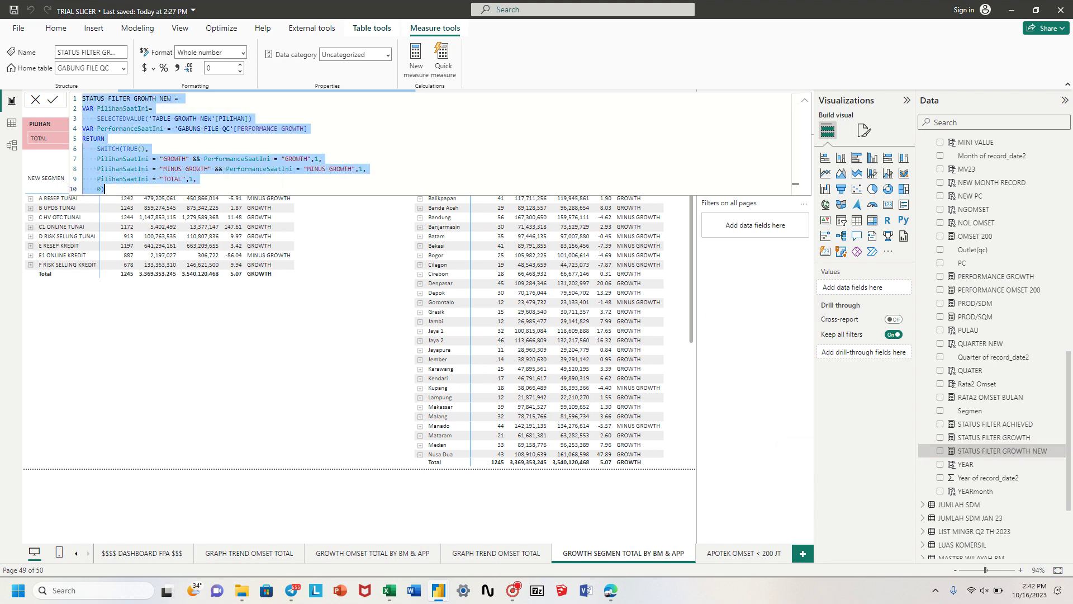
pyautogui.click(36, 100)
# Create a new measure on the APOTEK OMSET < 200 JT page and paste the copied formula into it
pyautogui.click(752, 554)
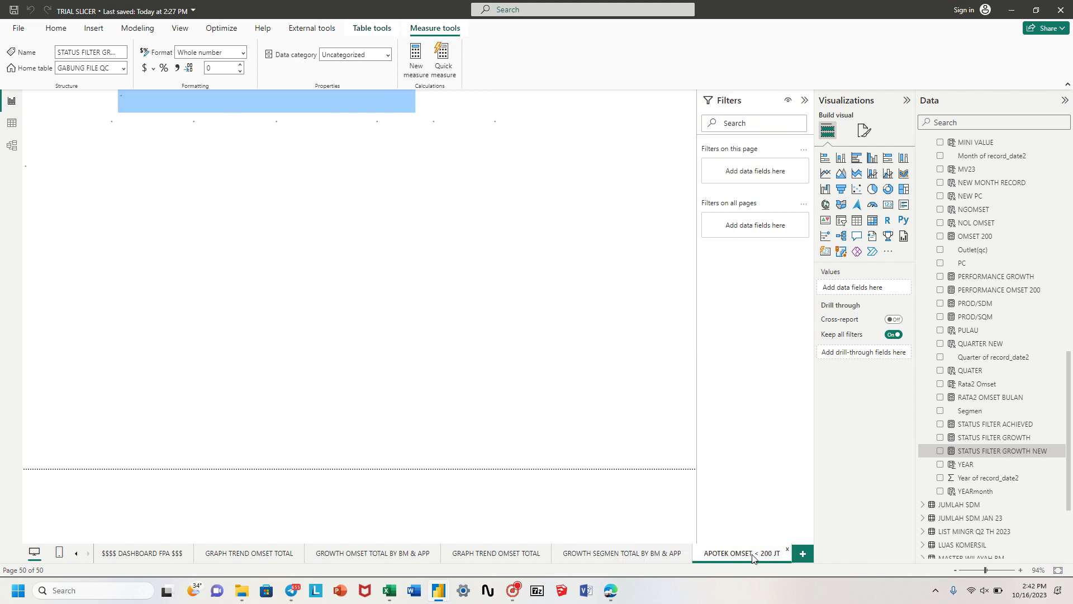
pyautogui.click(530, 233)
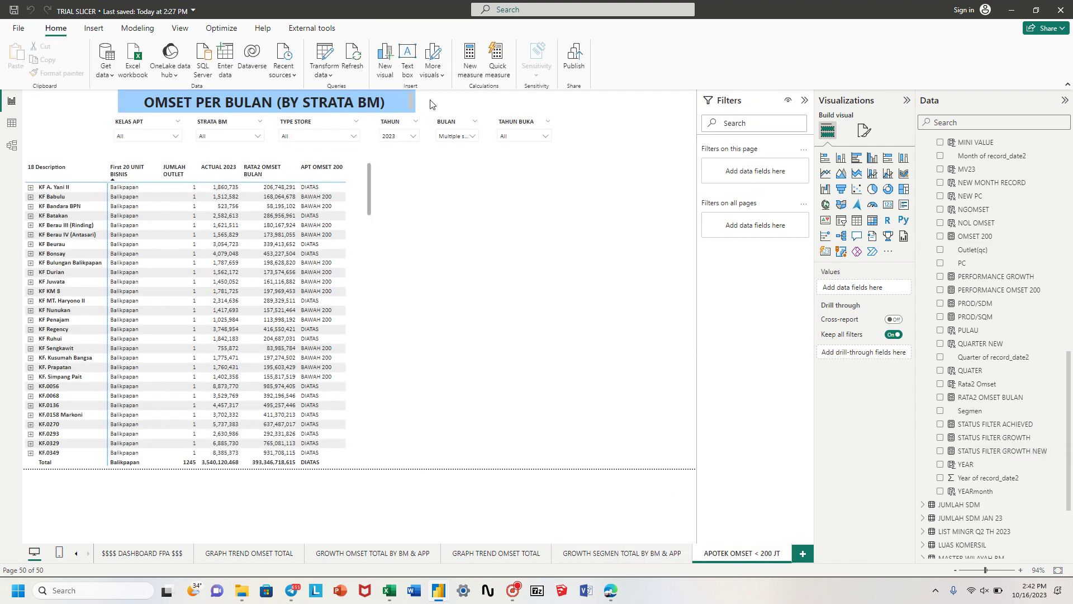
pyautogui.click(470, 52)
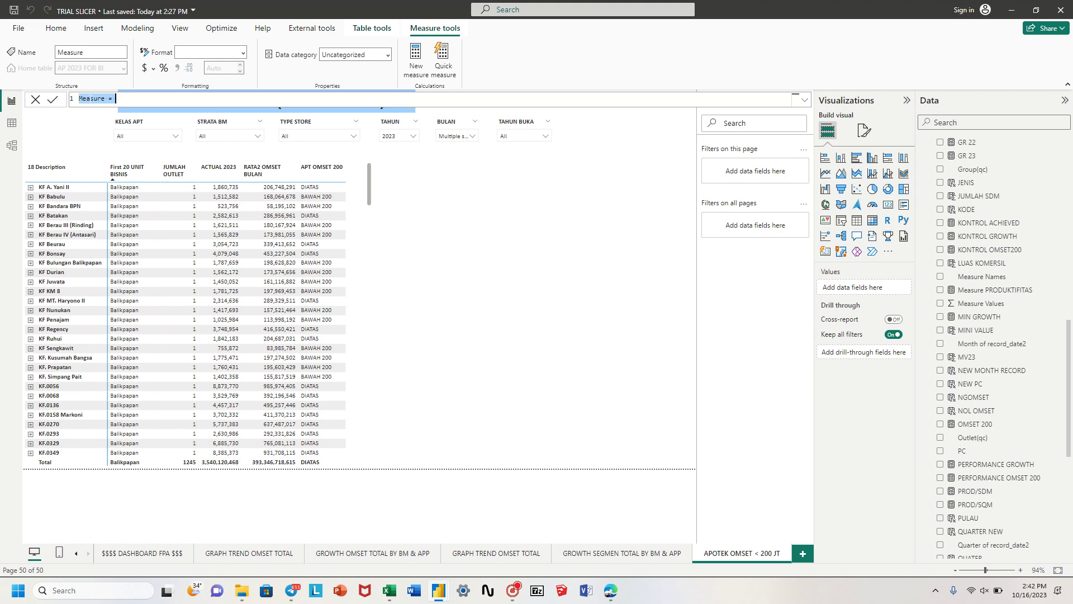
pyautogui.hotkey('ctrl', 'v')
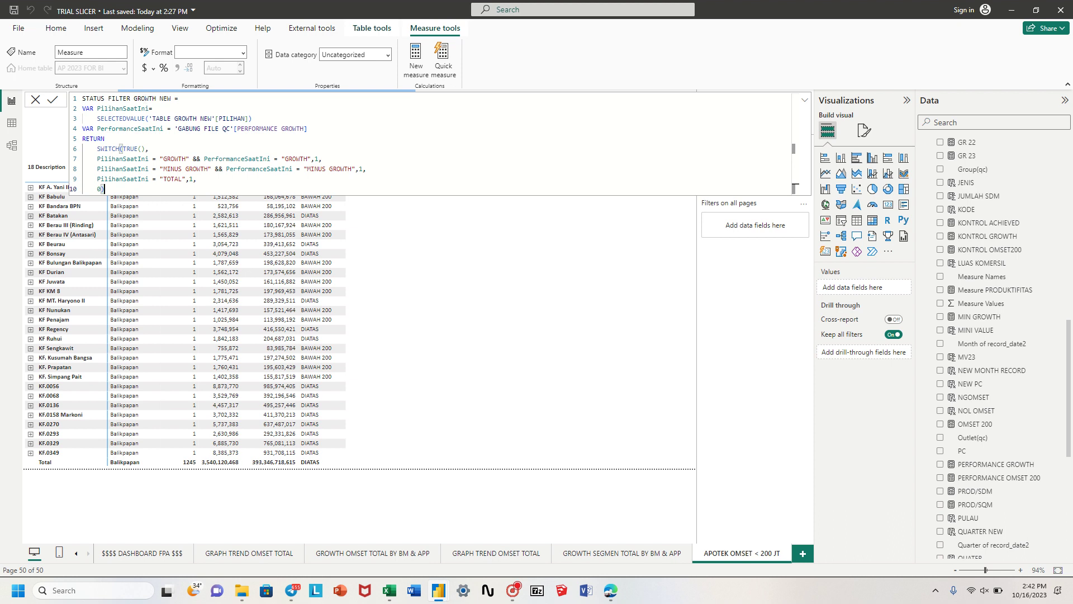
# Rename the pasted measure STATUS FILTER OMSET 200 NEW in the first line of its formula
pyautogui.doubleClick(144, 98)
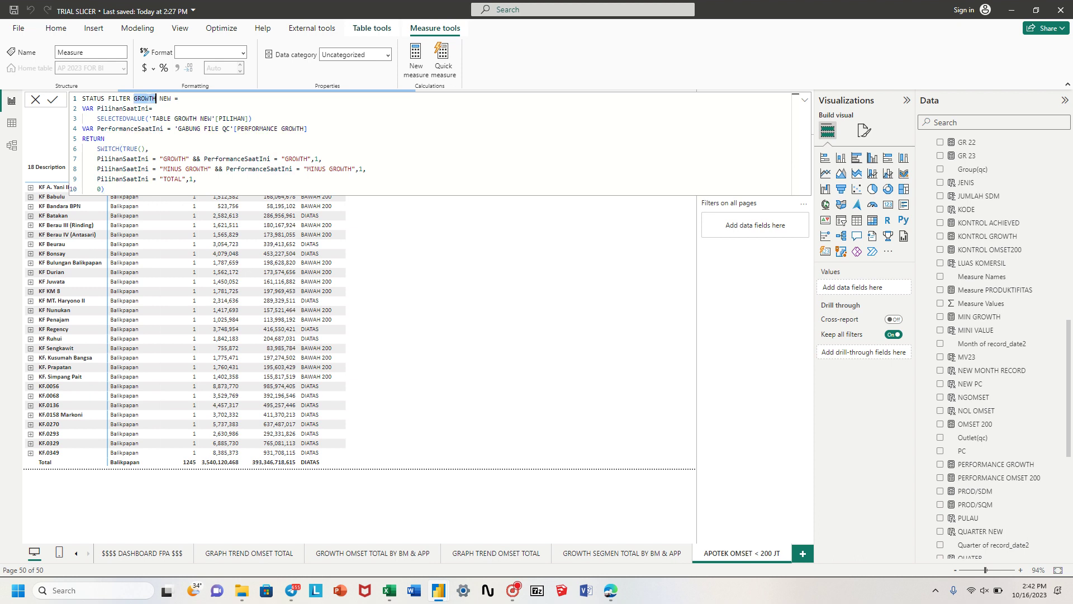
pyautogui.write('OMSET 2')
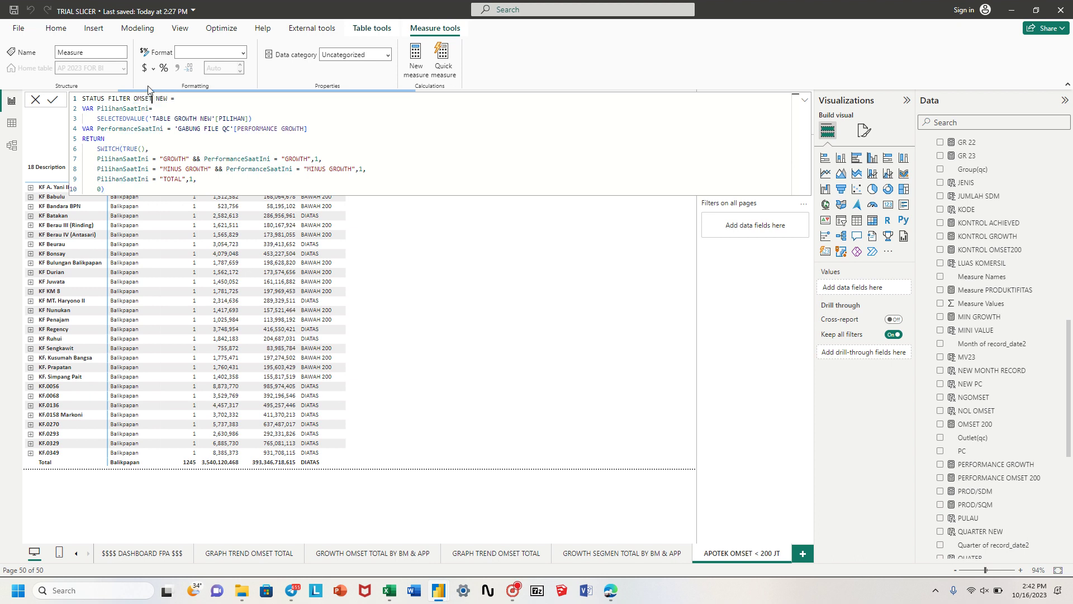
pyautogui.write('00')
pyautogui.click(207, 100)
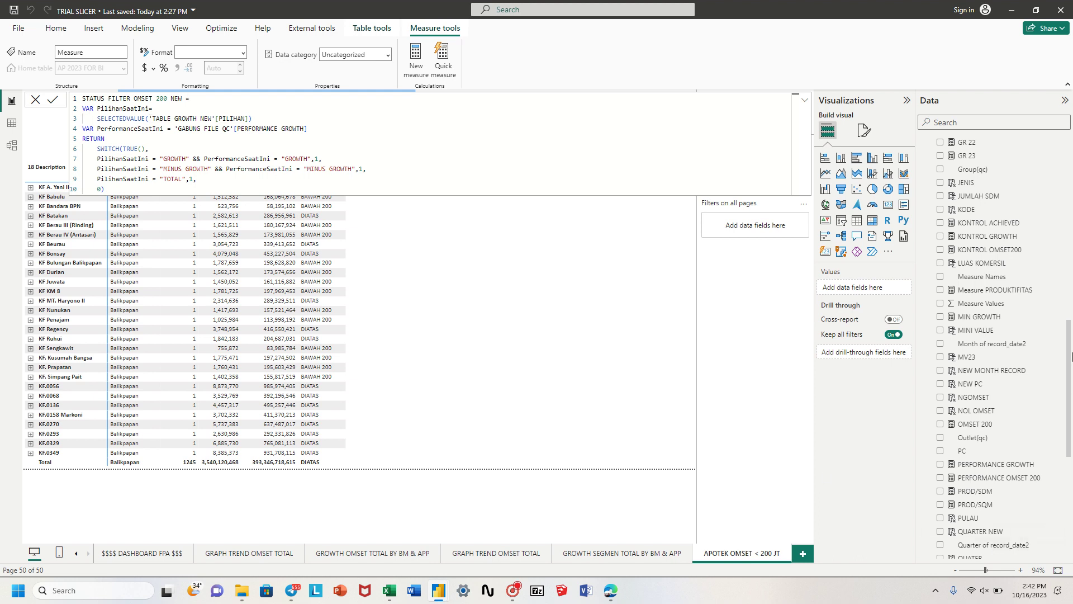
# Replace the SELECTEDVALUE argument of the PilihanSaatIni variable with 'Table OMSET 200 NEW'[PILIHAN]
pyautogui.moveTo(1070, 356); pyautogui.dragTo(1070, 505)
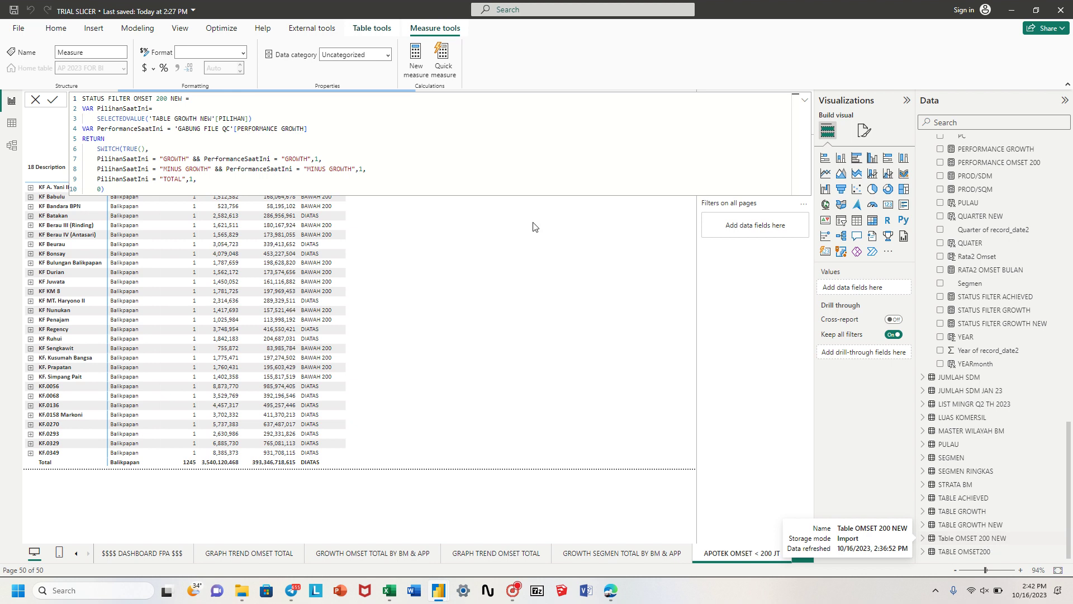
pyautogui.click(253, 119)
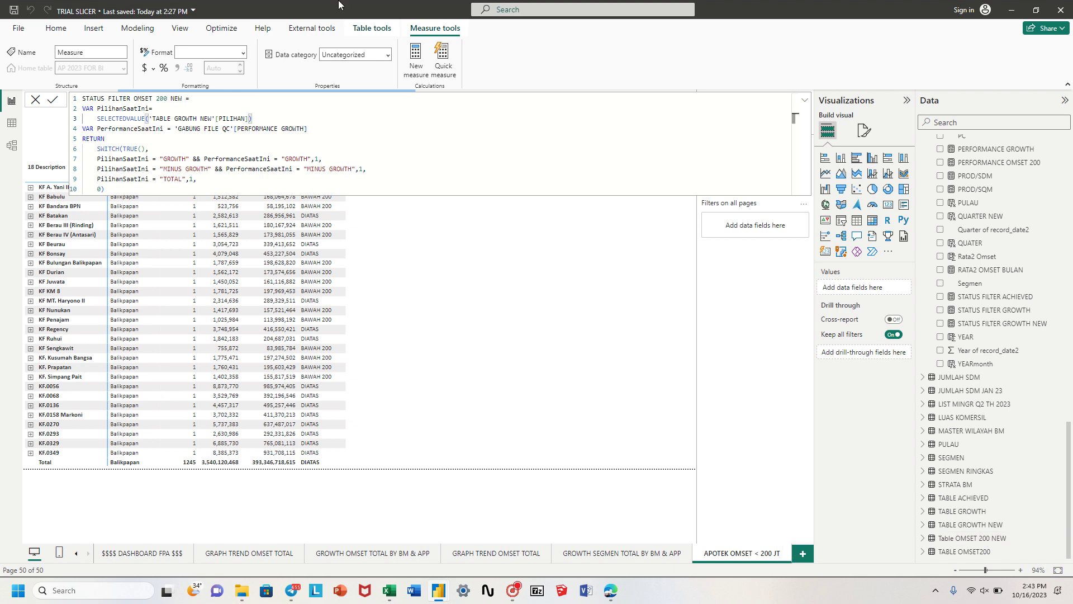
pyautogui.hotkey('shift', 'Right')
pyautogui.hotkey('shift', 'Right')
pyautogui.hotkey('shift', 'Right')
pyautogui.hotkey('shift', 'Right')
pyautogui.hotkey('shift', 'Right')
pyautogui.hotkey('shift', 'Right')
pyautogui.hotkey('shift', 'Right')
pyautogui.hotkey('shift', 'Right')
pyautogui.hotkey('shift', 'Right')
pyautogui.hotkey('shift', 'Right')
pyautogui.hotkey('shift', 'Right')
pyautogui.hotkey('shift', 'Right')
pyautogui.hotkey('shift', 'Right')
pyautogui.hotkey('shift', 'Right')
pyautogui.hotkey('shift', 'Right')
pyautogui.hotkey('shift', 'Right')
pyautogui.hotkey('shift', 'Right')
pyautogui.hotkey('shift', 'Right')
pyautogui.hotkey('shift', 'Right')
pyautogui.hotkey('shift', 'Right')
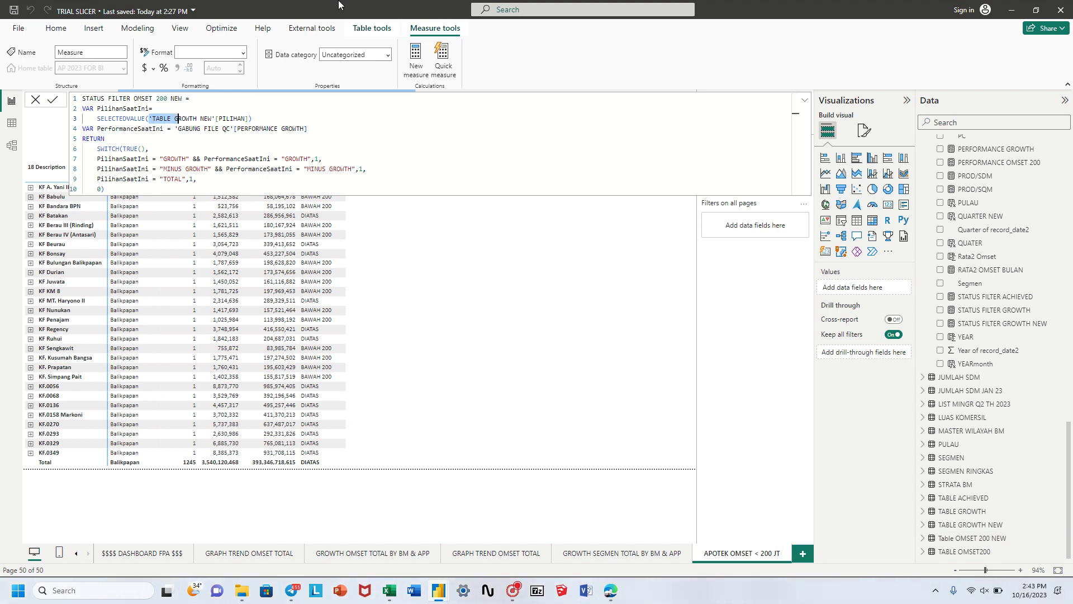
pyautogui.hotkey('shift', 'Right')
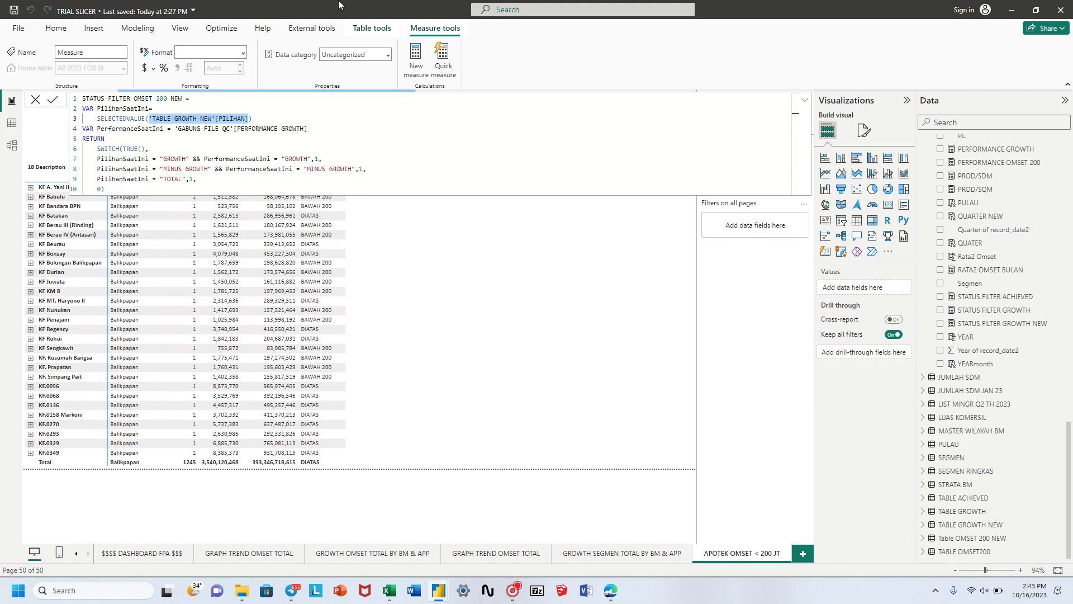
pyautogui.write("'")
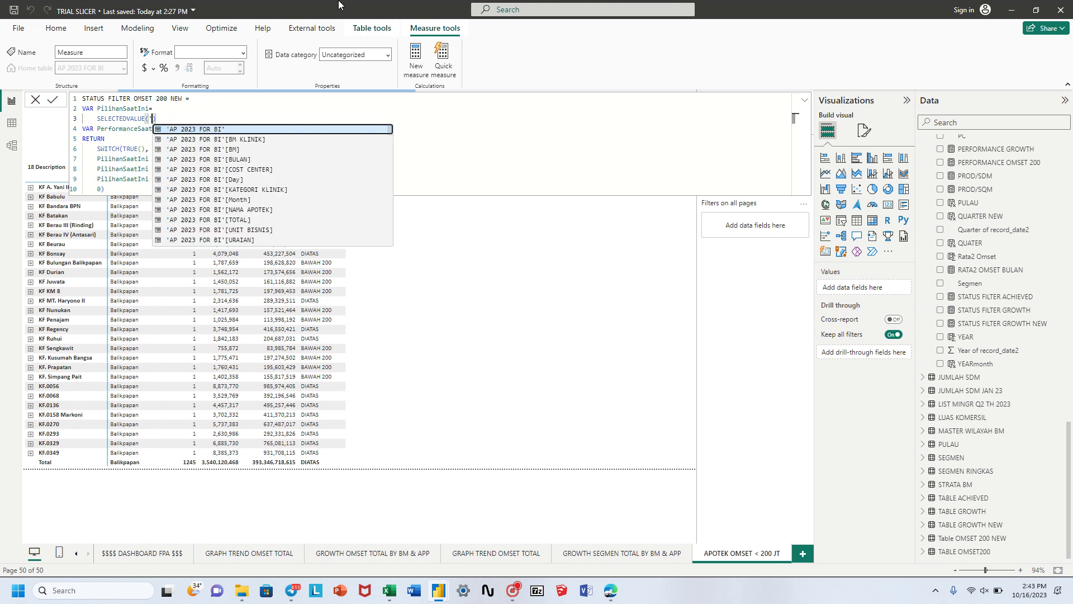
pyautogui.scroll(-6, 248, 210)
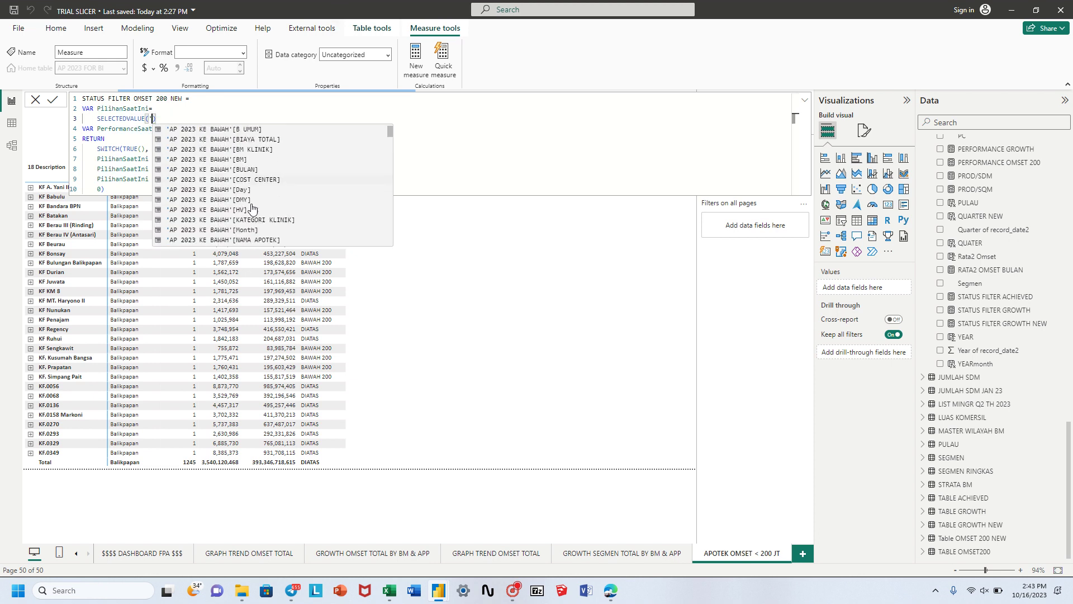
pyautogui.scroll(-10, 251, 209)
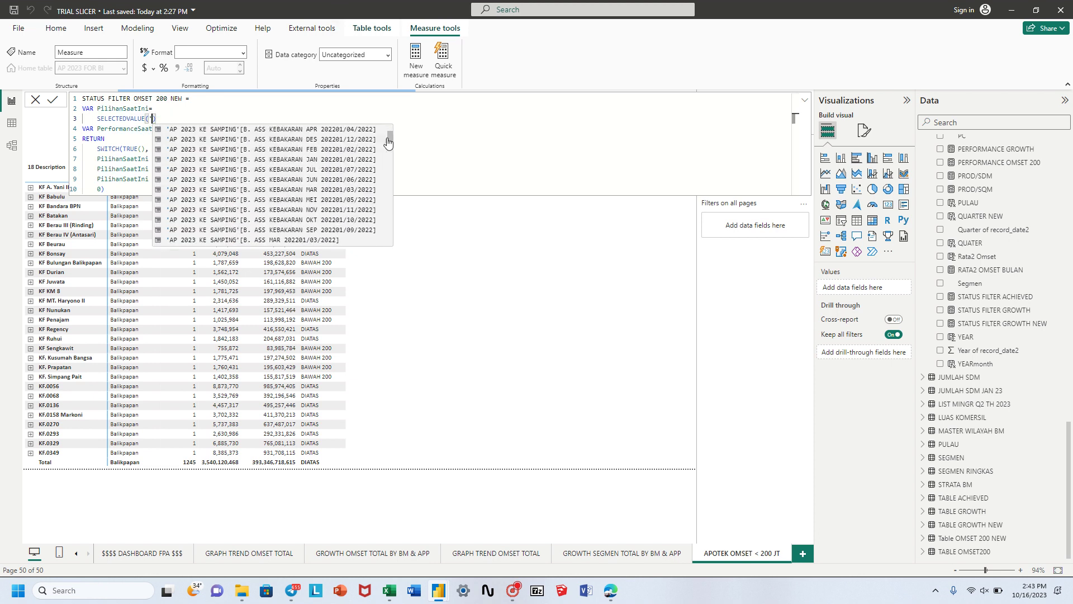
pyautogui.moveTo(390, 136); pyautogui.dragTo(400, 249)
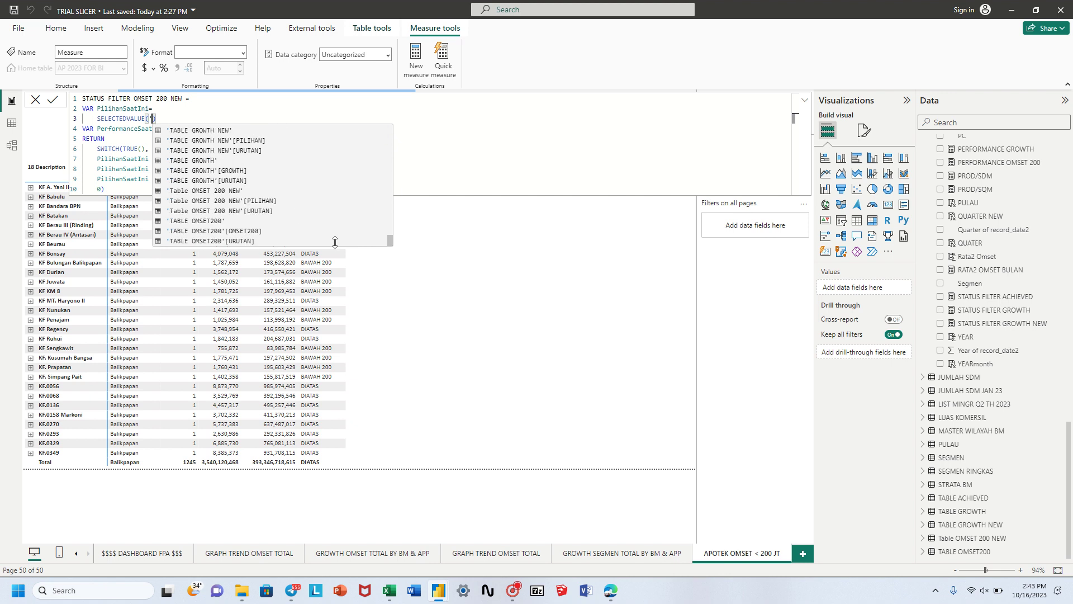
pyautogui.click(264, 202)
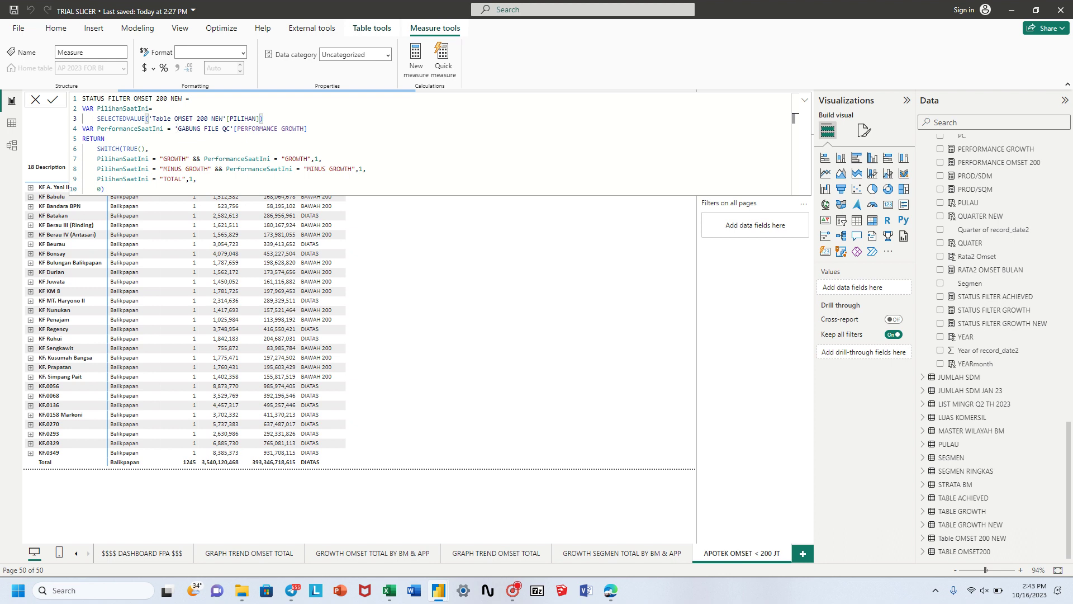
# Replace the value of the PerformanceSaatIni variable with 'GABUNG FILE QC'[PERFORMANCE OMSET 200]
pyautogui.click(175, 129)
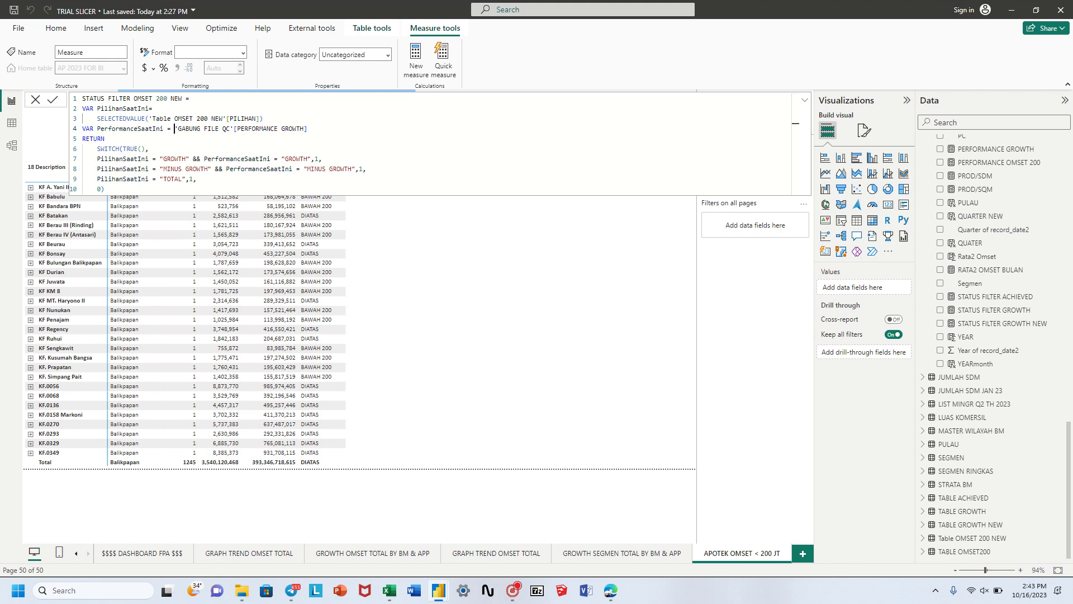
pyautogui.hotkey('shift', 'Right')
pyautogui.hotkey('shift', 'Right')
pyautogui.hotkey('shift', 'Right')
pyautogui.hotkey('shift', 'Right')
pyautogui.hotkey('shift', 'Right')
pyautogui.hotkey('shift', 'Right')
pyautogui.hotkey('shift', 'Right')
pyautogui.hotkey('shift', 'Right')
pyautogui.hotkey('shift', 'Right')
pyautogui.hotkey('shift', 'Right')
pyautogui.hotkey('shift', 'Right')
pyautogui.hotkey('shift', 'Right')
pyautogui.hotkey('shift', 'Right')
pyautogui.hotkey('shift', 'Right')
pyautogui.hotkey('shift', 'Right')
pyautogui.hotkey('shift', 'Right')
pyautogui.hotkey('shift', 'Right')
pyautogui.hotkey('shift', 'Right')
pyautogui.hotkey('shift', 'Right')
pyautogui.hotkey('shift', 'Right')
pyautogui.hotkey('shift', 'Right')
pyautogui.hotkey('shift', 'Right')
pyautogui.hotkey('shift', 'Right')
pyautogui.hotkey('shift', 'Right')
pyautogui.hotkey('shift', 'Right')
pyautogui.hotkey('shift', 'Right')
pyautogui.hotkey('shift', 'Right')
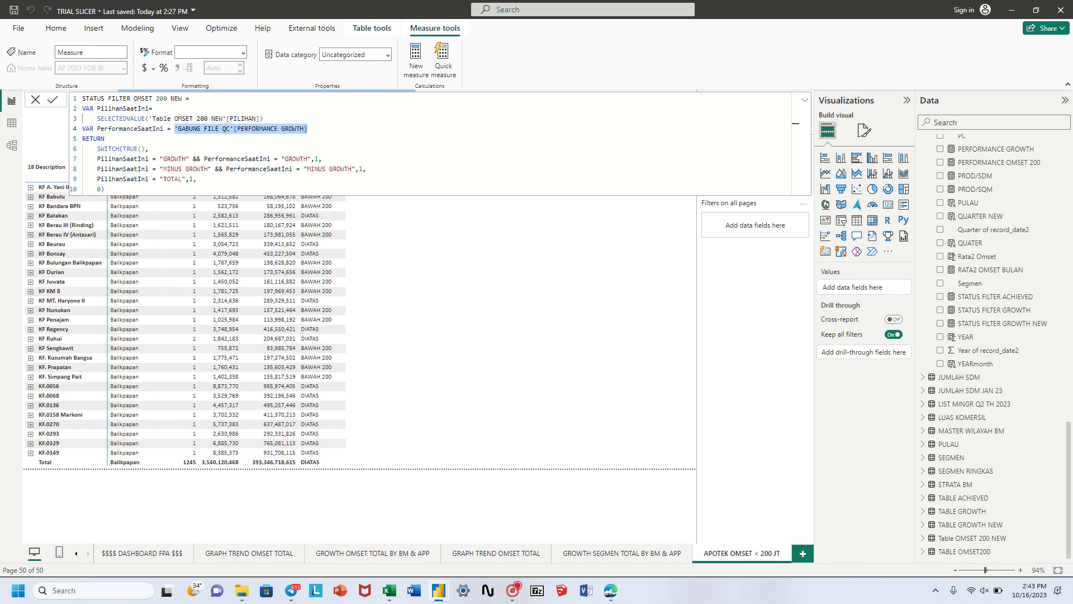
pyautogui.write("'")
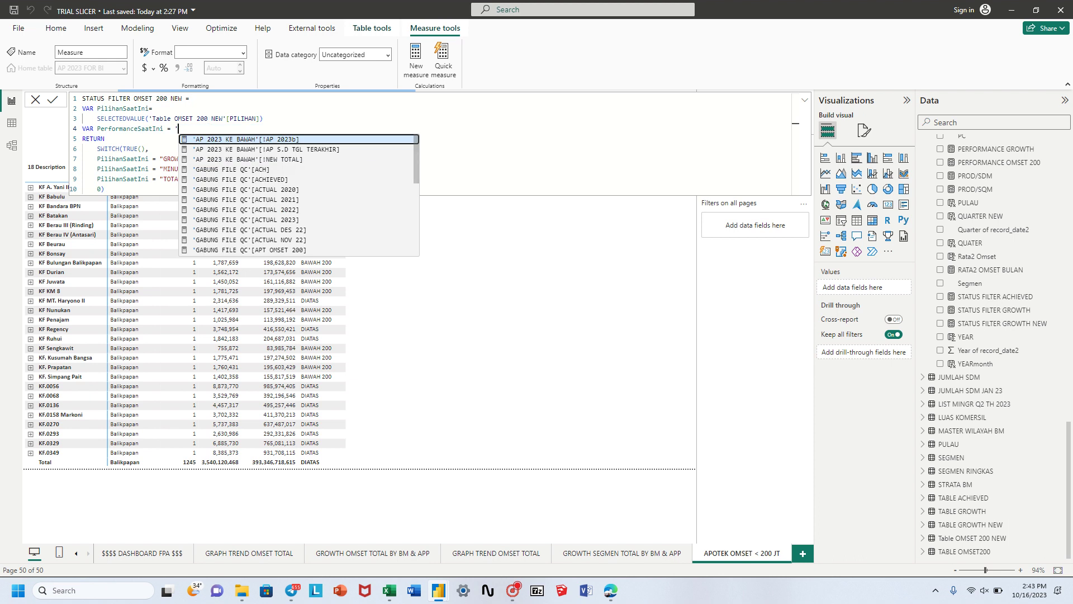
pyautogui.moveTo(416, 153); pyautogui.dragTo(417, 221)
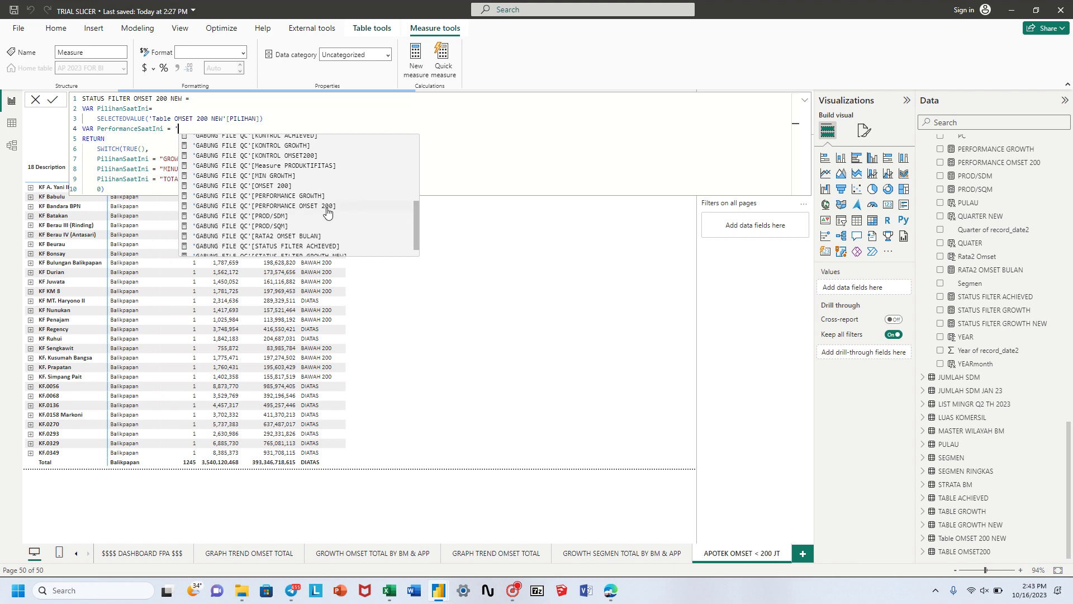
pyautogui.click(283, 205)
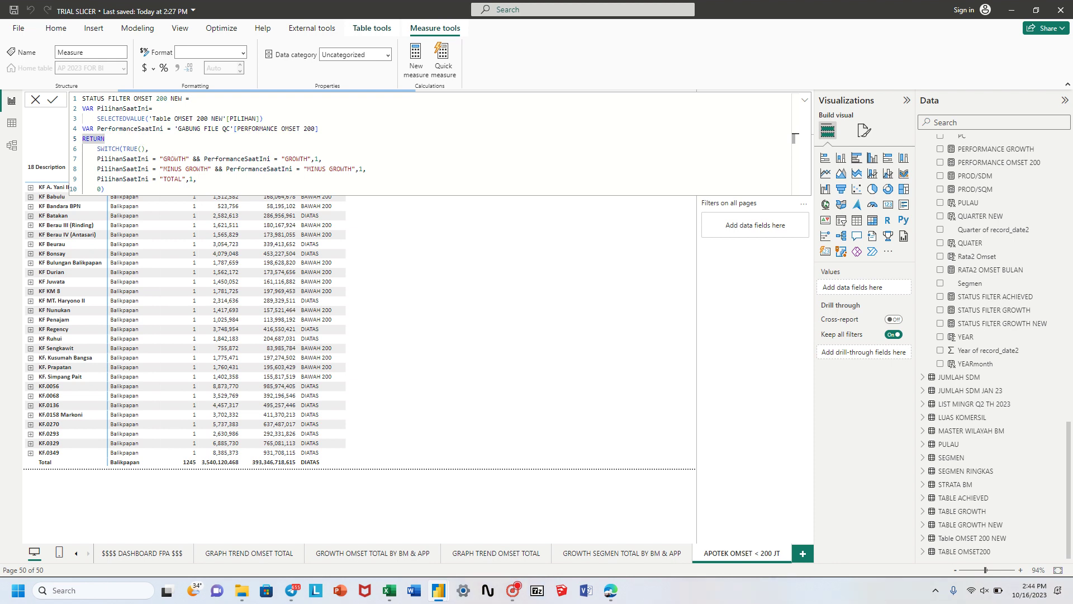
# In the first SWITCH condition, change the PilihanSaatIni comparison text to "BAWAH 200"
pyautogui.click(122, 149)
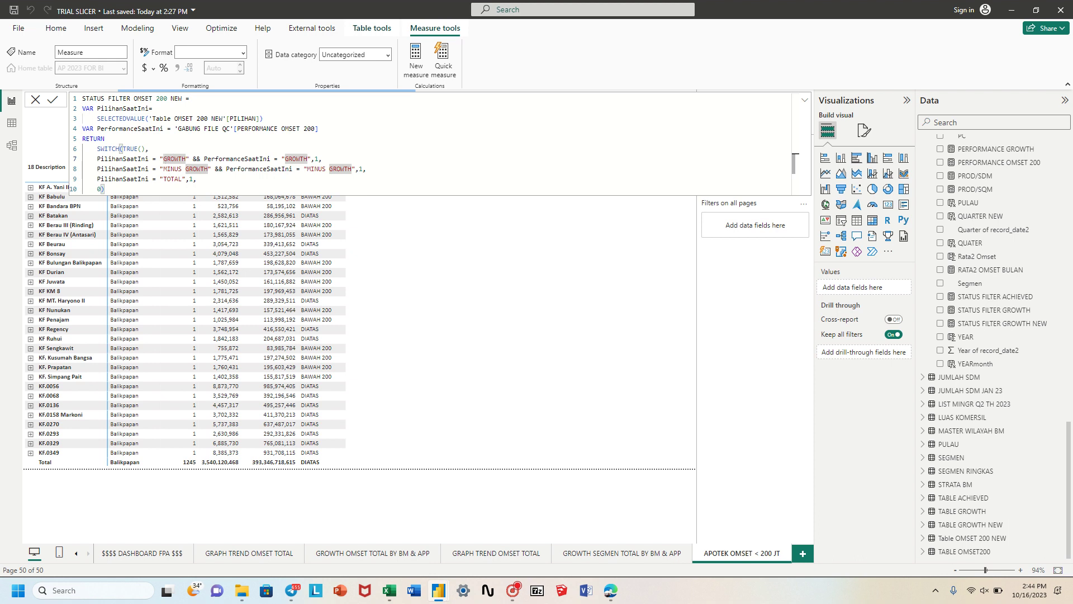
pyautogui.click(163, 159)
pyautogui.hotkey('shift', 'Right')
pyautogui.hotkey('shift', 'Right')
pyautogui.hotkey('shift', 'Right')
pyautogui.hotkey('shift', 'Right')
pyautogui.hotkey('shift', 'Right')
pyautogui.hotkey('shift', 'Right')
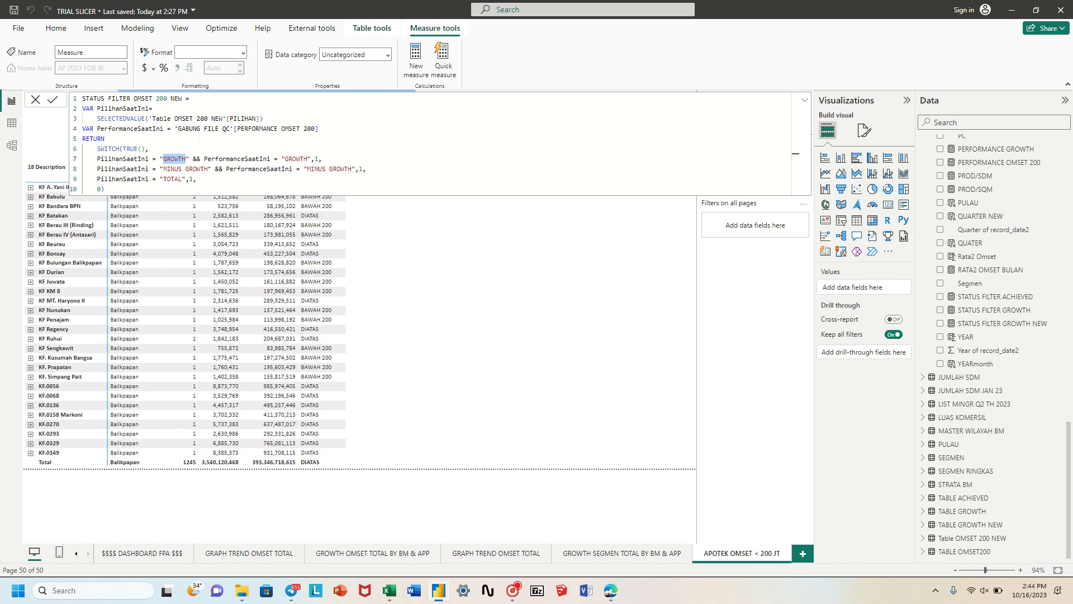
pyautogui.write('BAWAH')
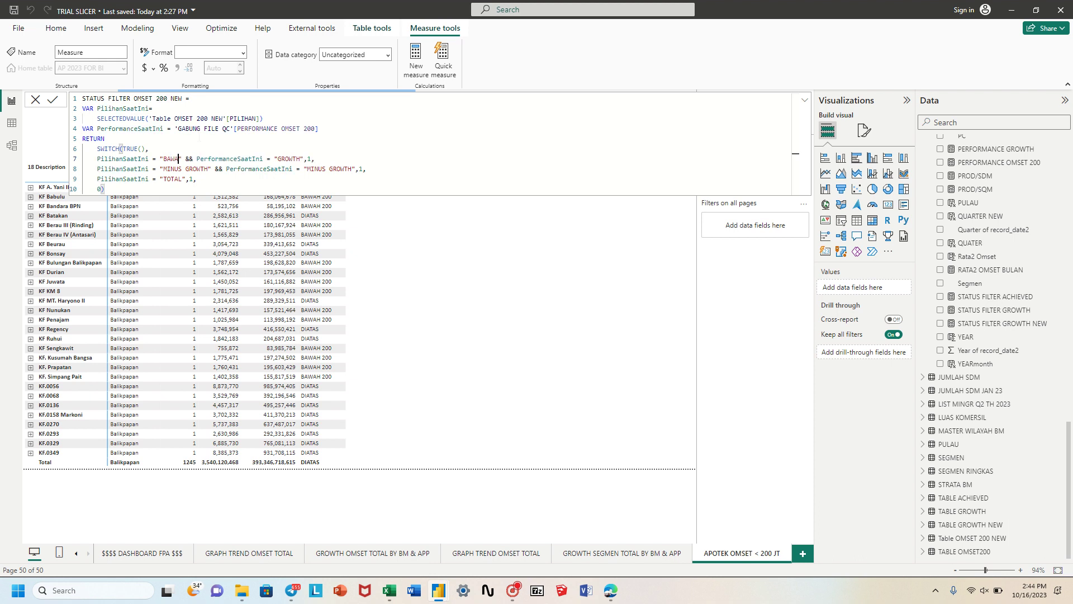
pyautogui.write(' 200')
# Change the PerformanceSaatIni comparison text in the same first SWITCH condition to "BAWAH 200"
pyautogui.hotkey('ctrl', 'Right')
pyautogui.hotkey('ctrl', 'Right')
pyautogui.hotkey('ctrl', 'Right')
pyautogui.hotkey('ctrl', 'Right')
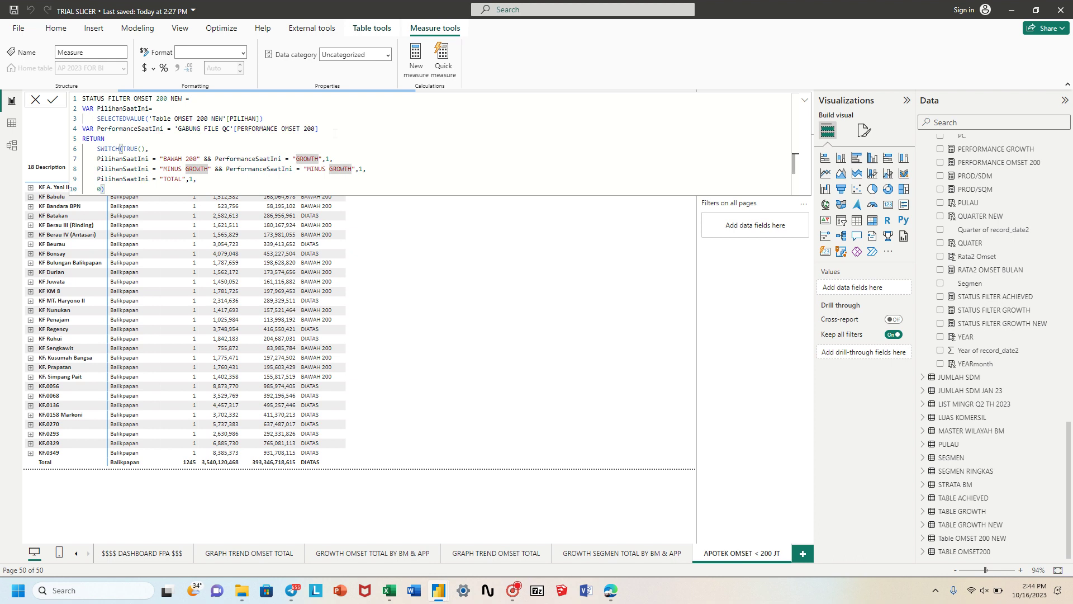
pyautogui.hotkey('shift', 'Right')
pyautogui.hotkey('shift', 'Right')
pyautogui.hotkey('shift', 'Right')
pyautogui.hotkey('shift', 'Right')
pyautogui.hotkey('shift', 'Right')
pyautogui.hotkey('shift', 'Right')
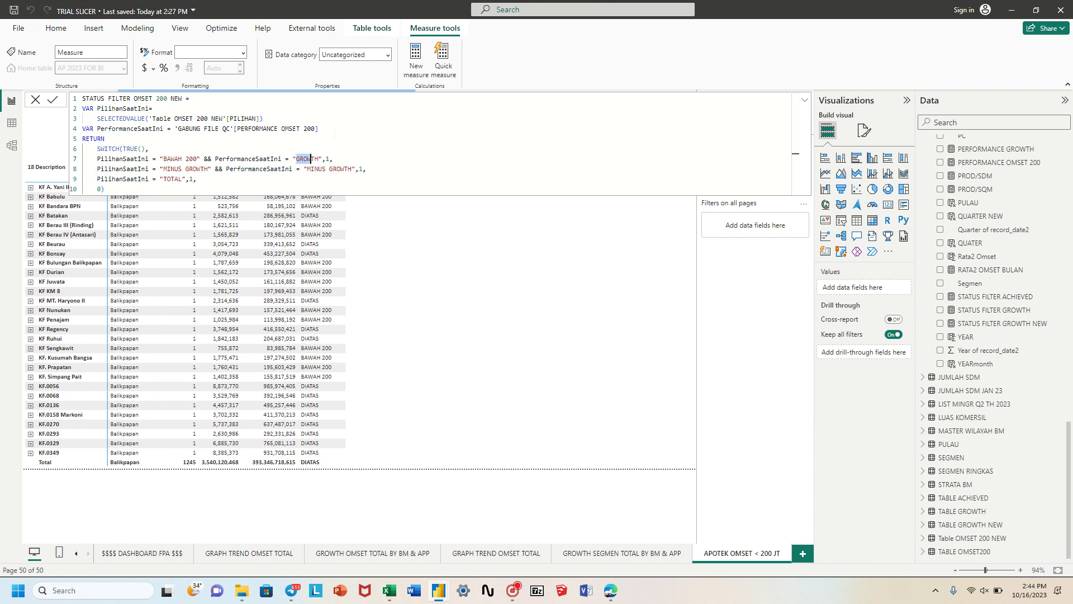
pyautogui.write('BAWAH')
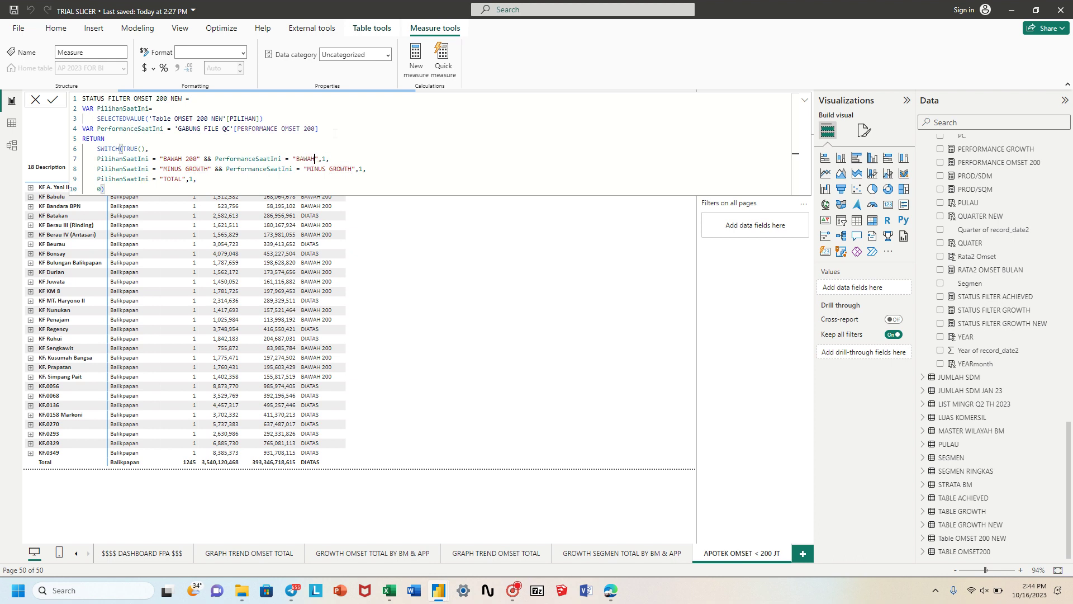
pyautogui.write(' 20-0')
pyautogui.press('BackSpace')
pyautogui.press('BackSpace')
pyautogui.write('0')
# Replace both "MINUS GROWTH" texts in the second SWITCH condition with "DIATAS", then commit the measure and close its formula
pyautogui.moveTo(163, 169); pyautogui.dragTo(208, 169)
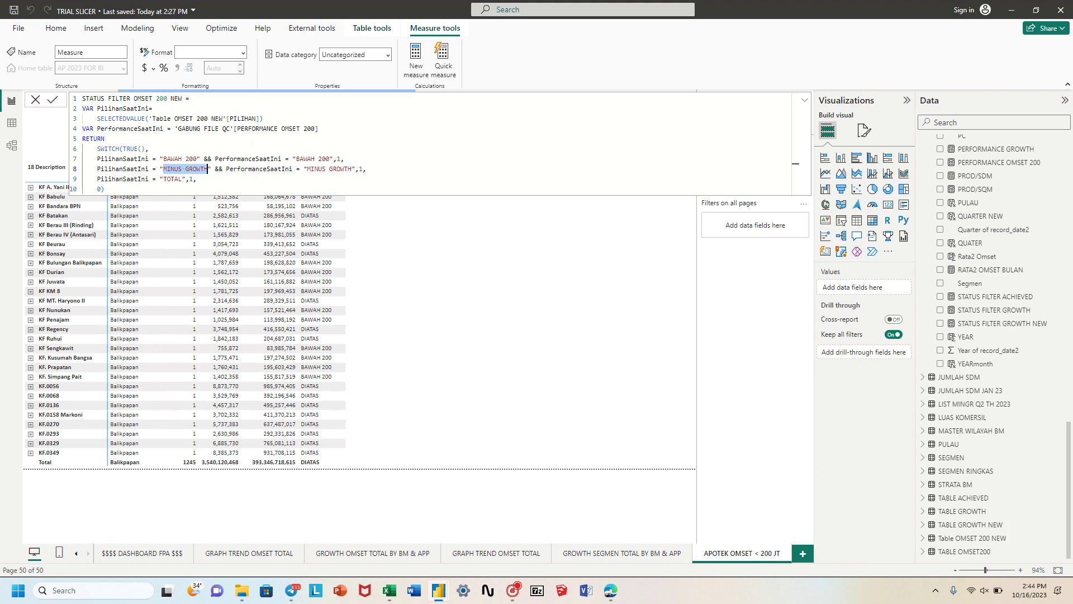
pyautogui.write('DIATAS')
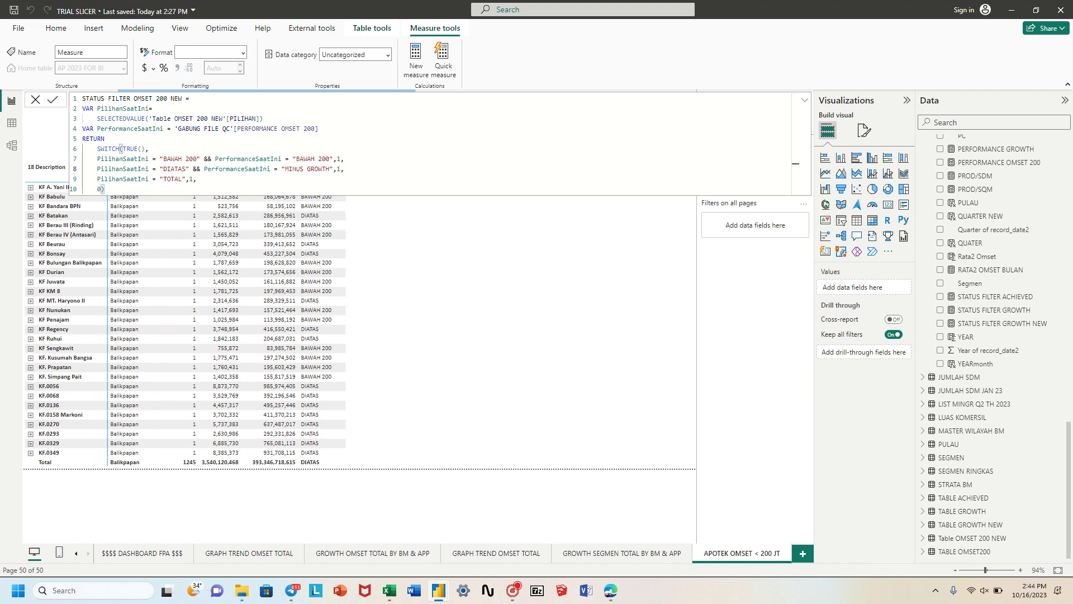
pyautogui.moveTo(285, 169); pyautogui.dragTo(331, 169)
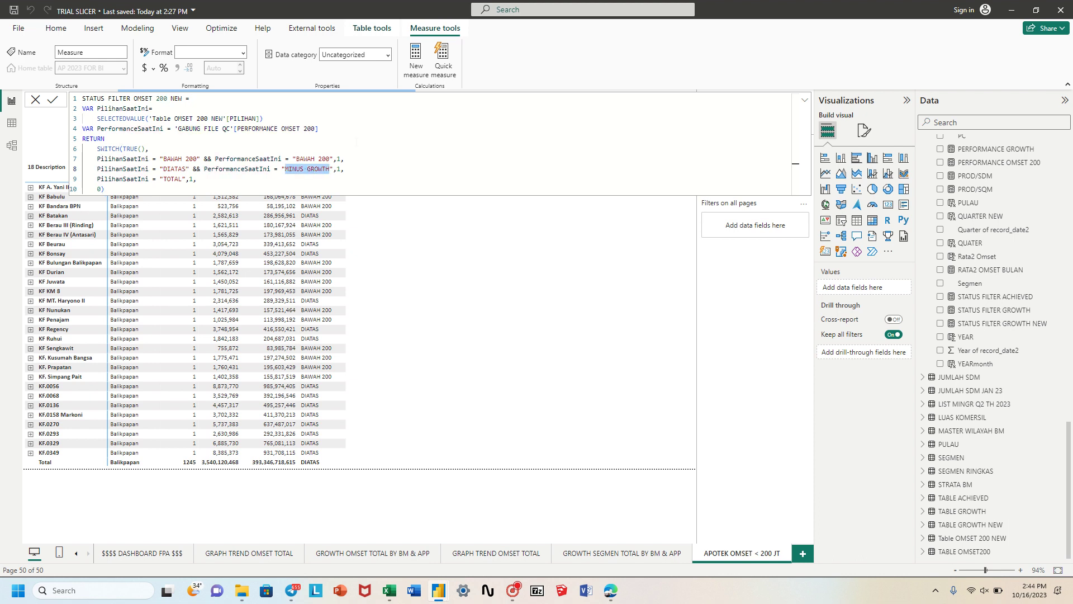
pyautogui.write('DIATAS')
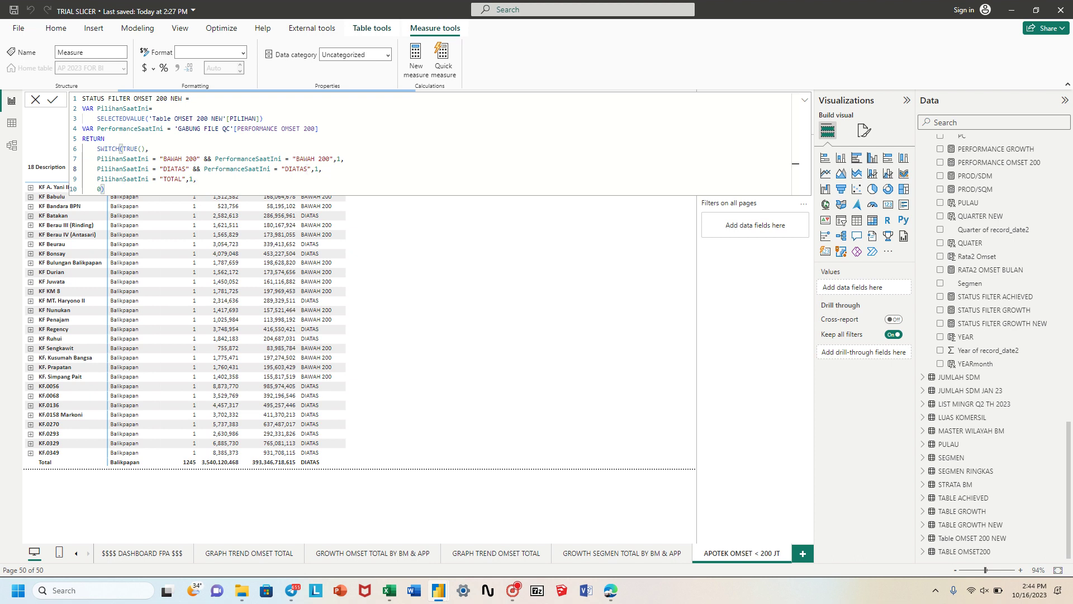
pyautogui.click(53, 106)
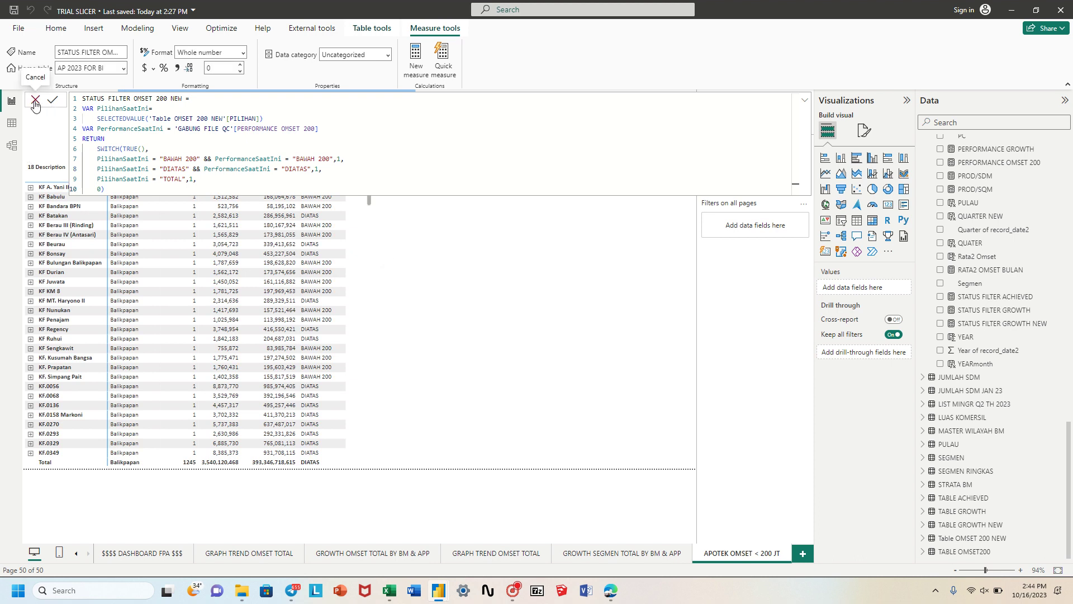
pyautogui.click(36, 101)
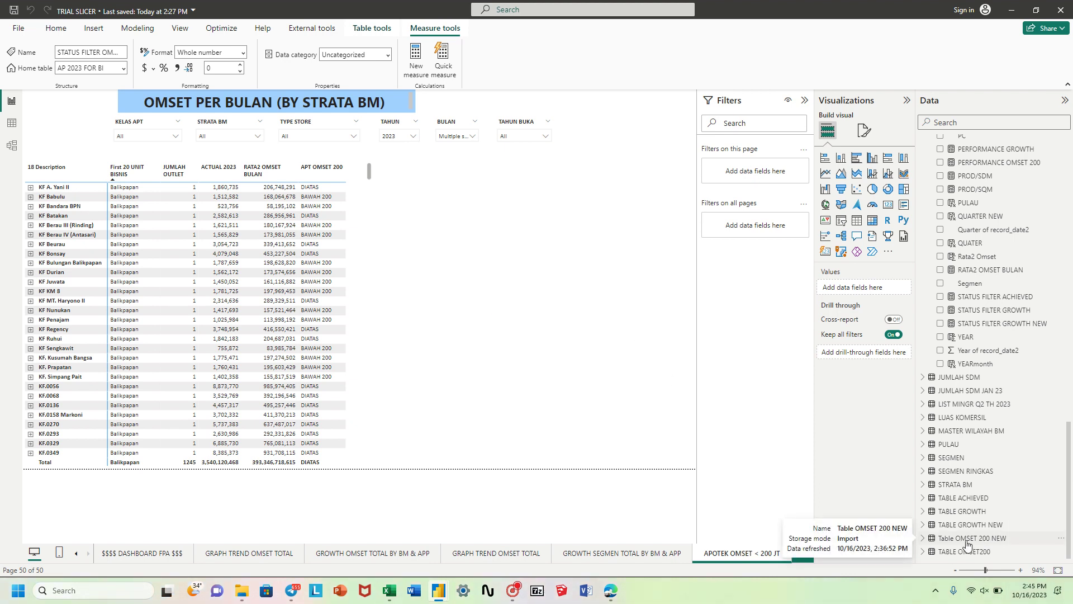
# Look through the PERFORMANCE and STATUS FILTER measures of the GABUNG FILE QC table for the new STATUS FILTER OMSET 200 NEW measure
pyautogui.click(984, 541)
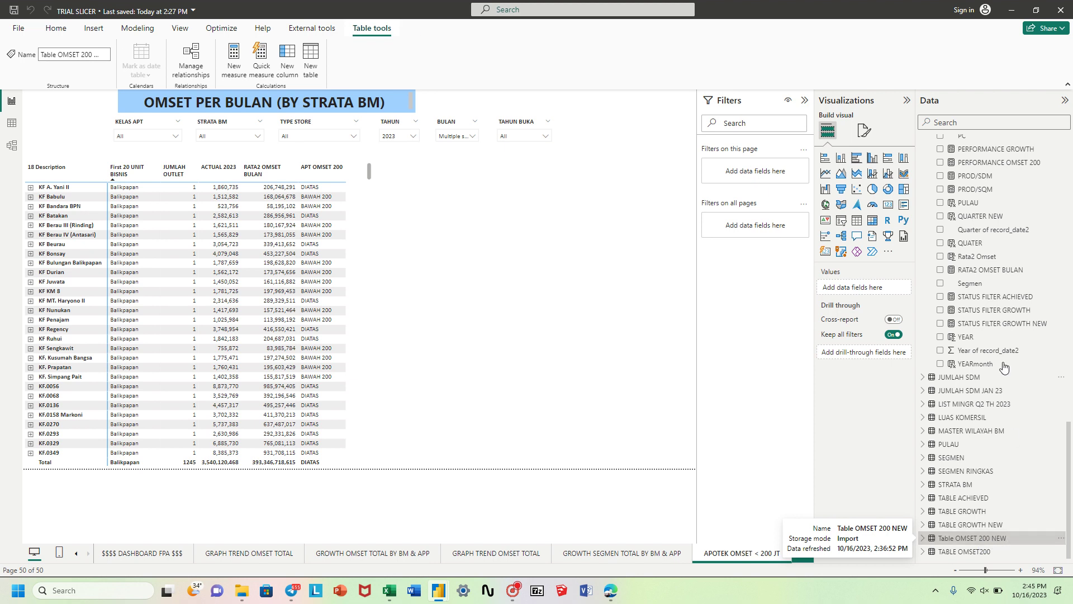
pyautogui.scroll(3, 1004, 280)
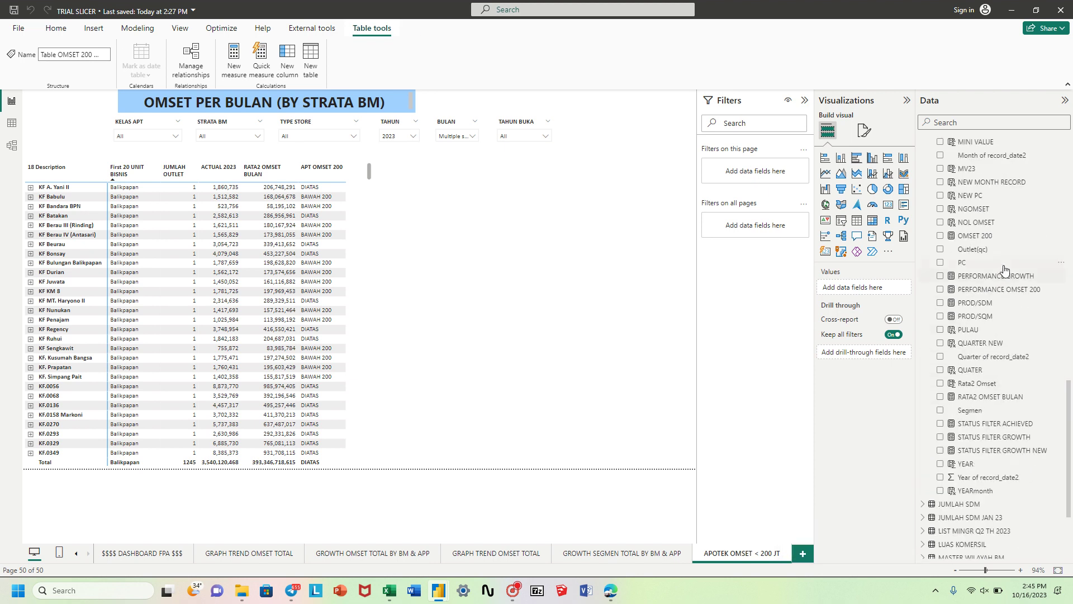
pyautogui.click(988, 294)
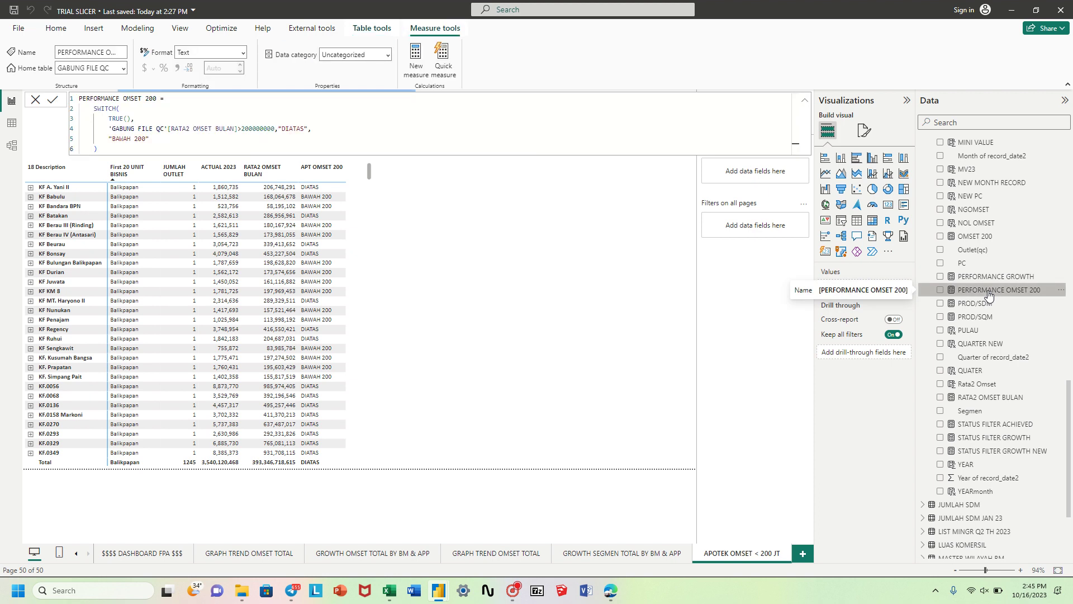
pyautogui.click(1013, 451)
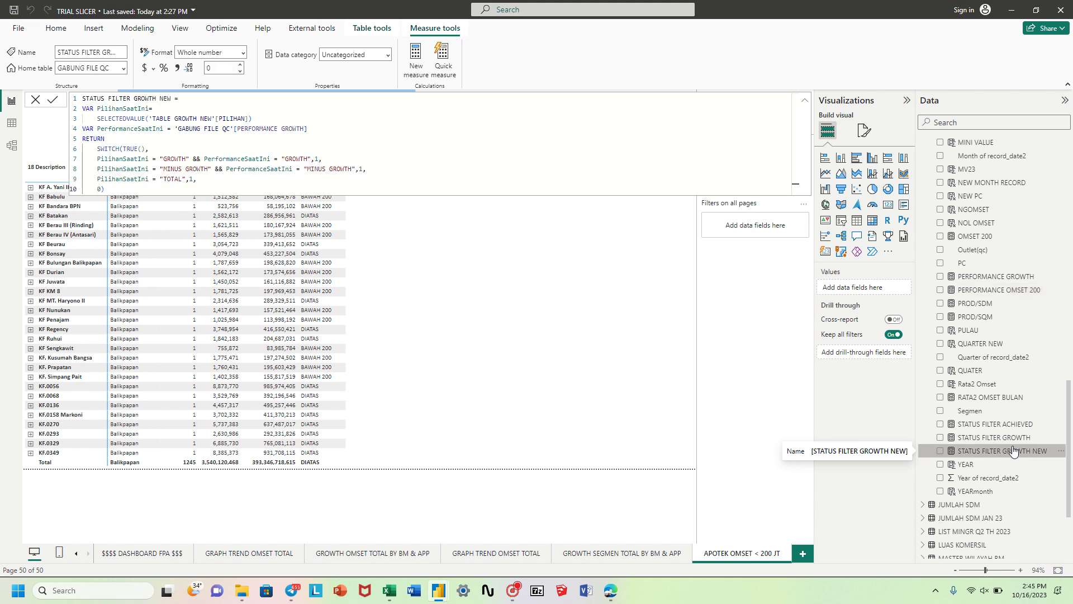
pyautogui.click(1014, 437)
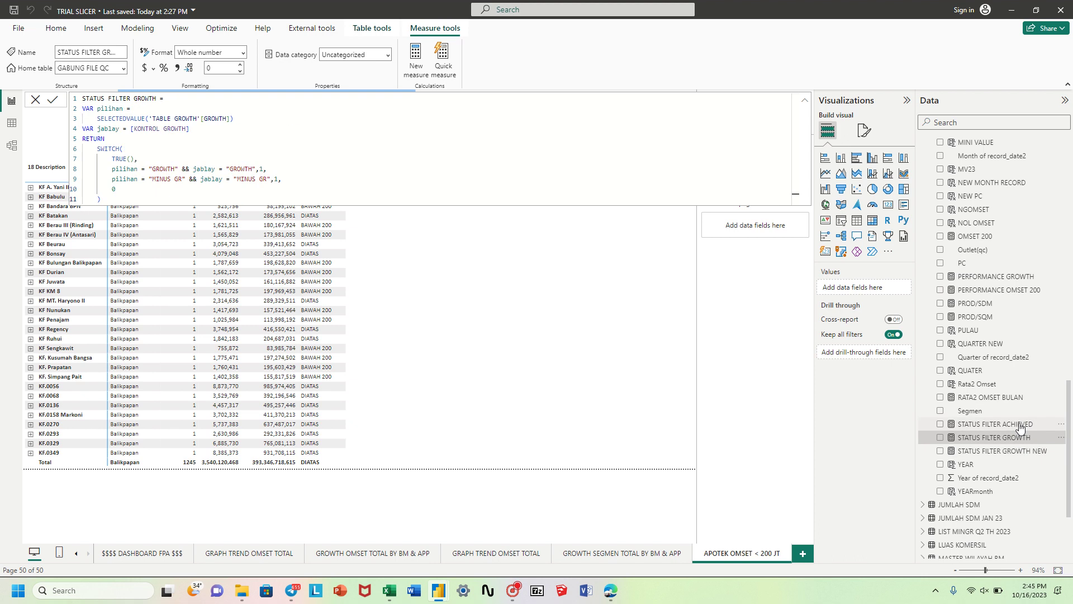
pyautogui.click(1019, 428)
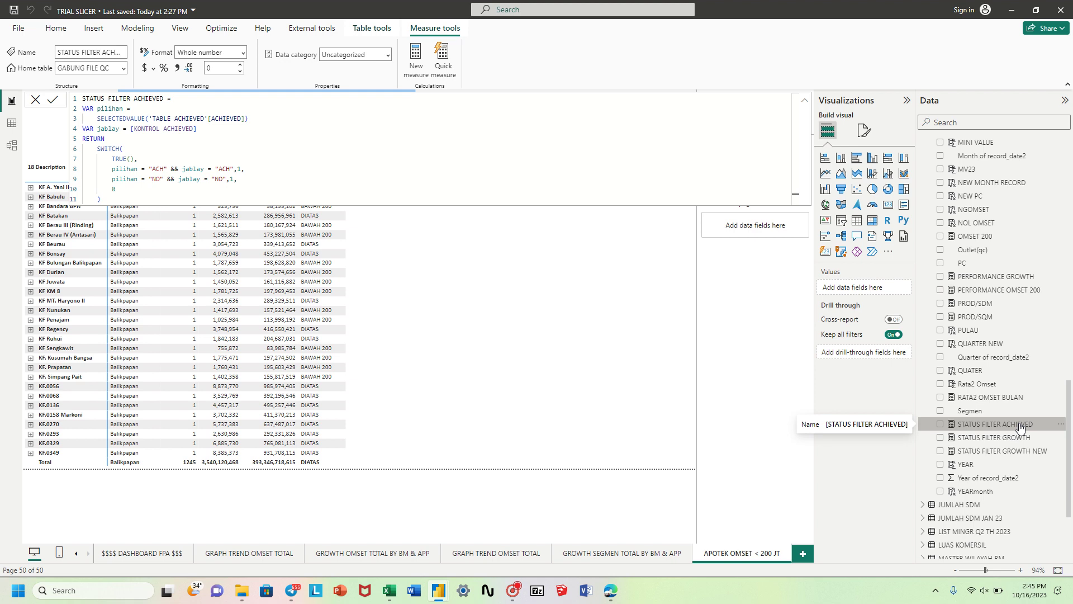
pyautogui.scroll(5, 1019, 428)
pyautogui.scroll(8, 1018, 427)
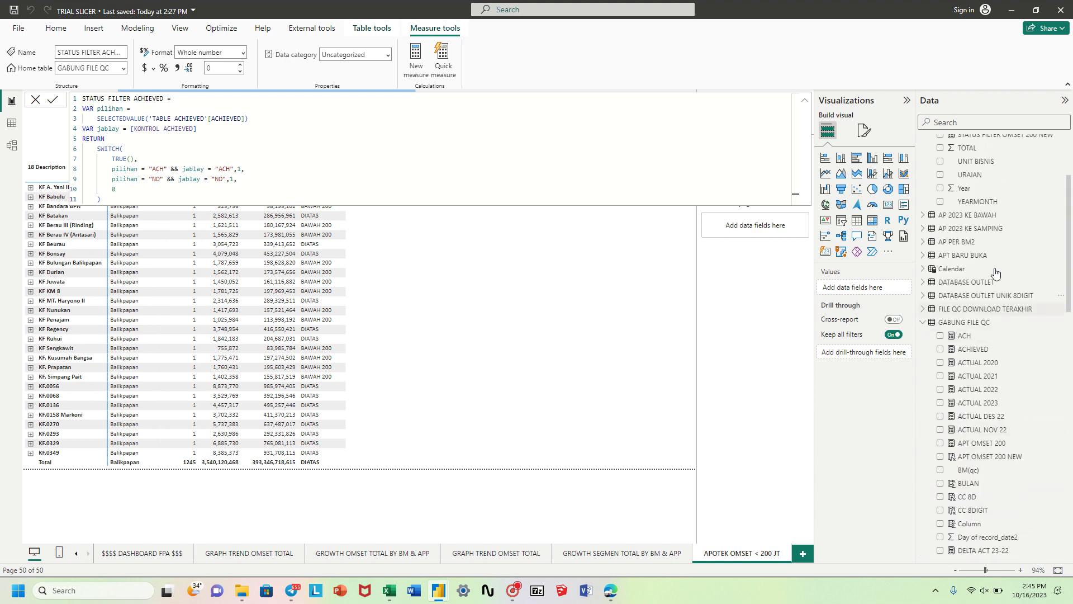
# Search the data fields for STATUS, copy the entire formula of the STATUS FILTER OMSET 200 NEW measure and close the formula
pyautogui.click(981, 120)
pyautogui.write('STATUS')
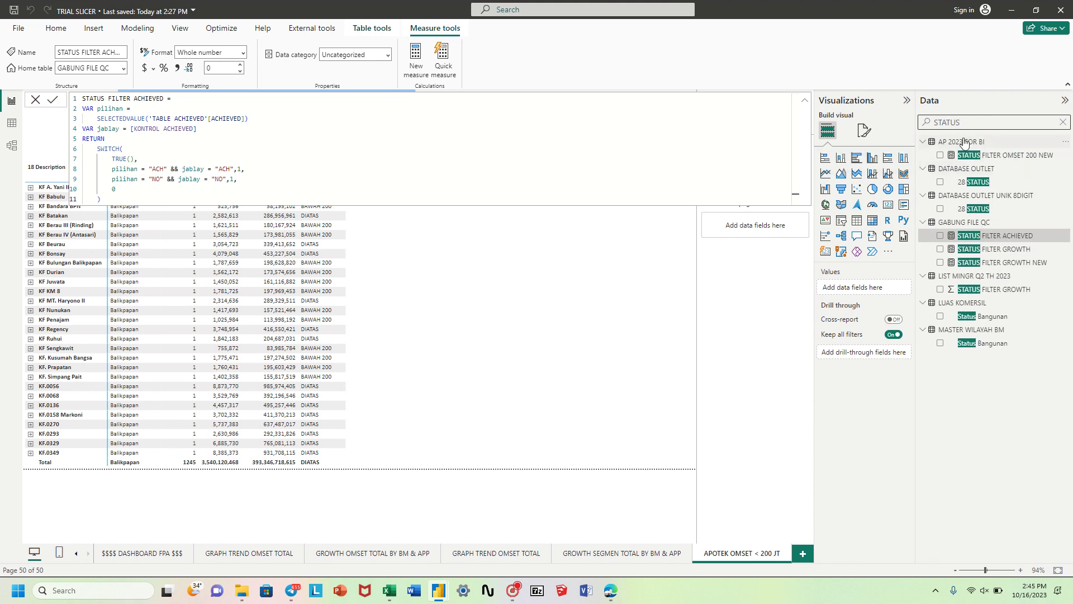
pyautogui.click(998, 157)
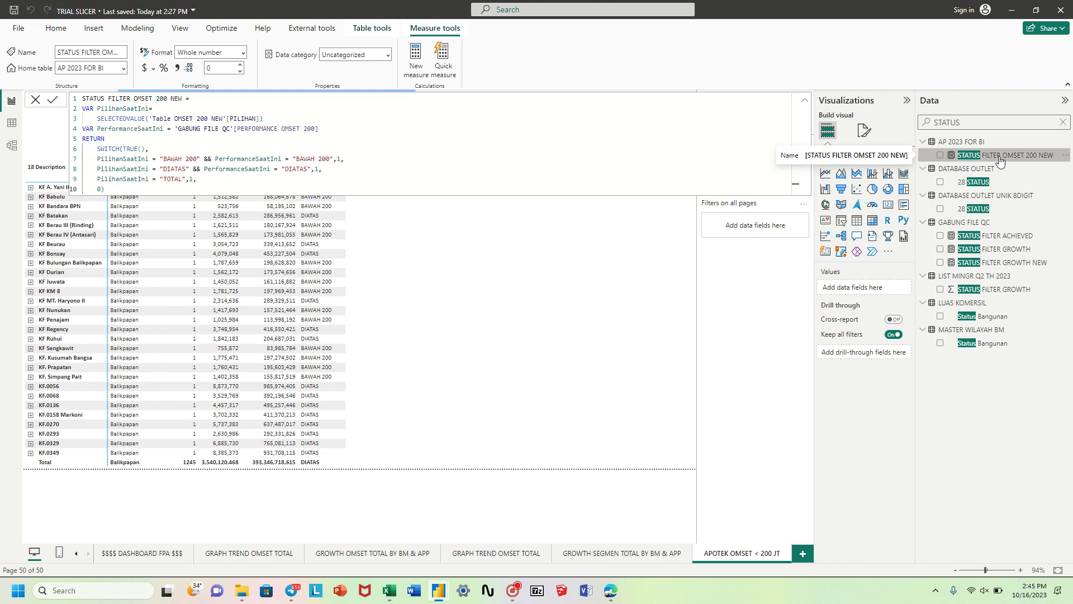
pyautogui.moveTo(82, 99); pyautogui.dragTo(105, 190)
pyautogui.hotkey('ctrl', 'c')
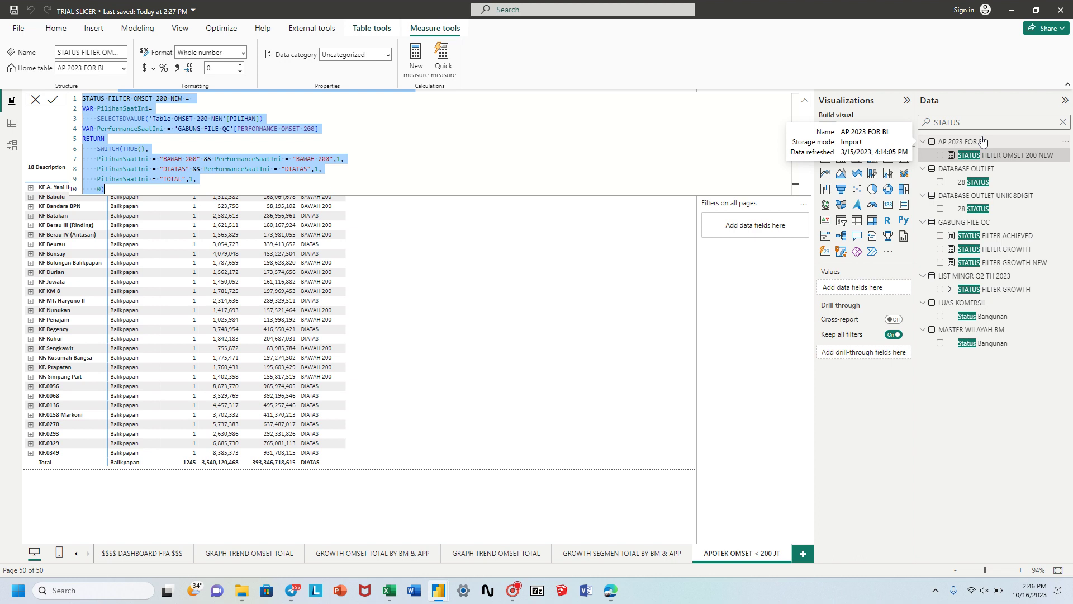
pyautogui.click(36, 99)
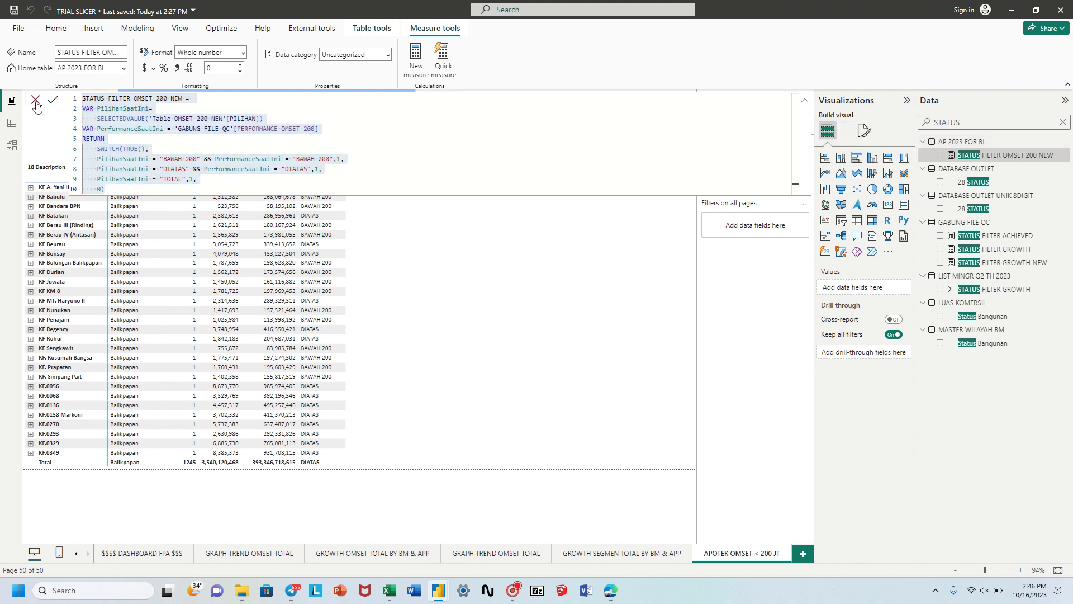
# Clear the STATUS search to show the full list of data fields again
pyautogui.click(960, 122)
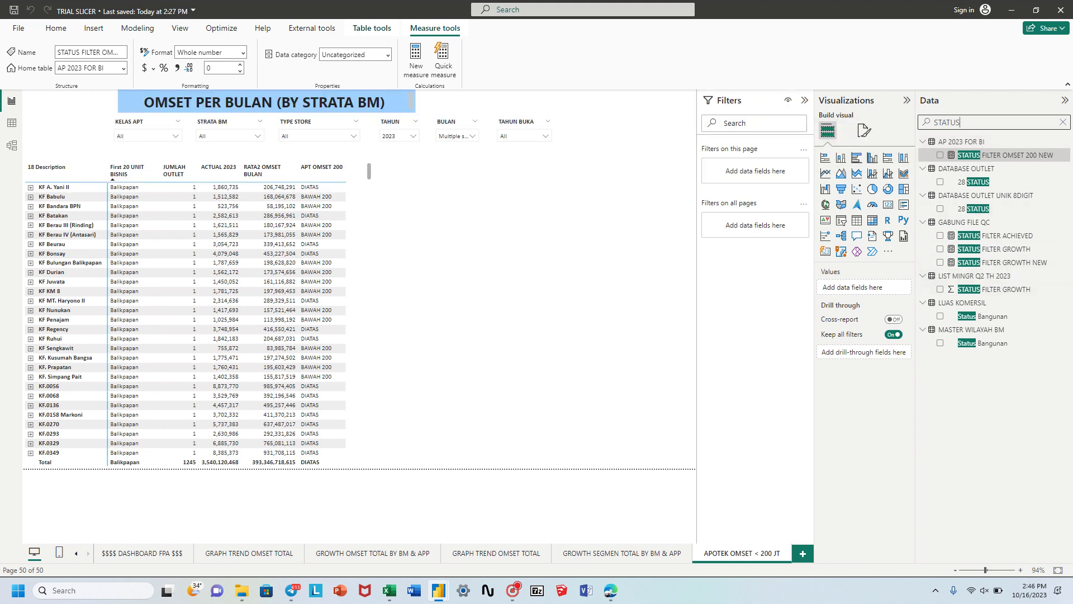
pyautogui.press('BackSpace')
pyautogui.press('BackSpace')
pyautogui.press('BackSpace')
pyautogui.press('BackSpace')
pyautogui.press('BackSpace')
pyautogui.press('BackSpace')
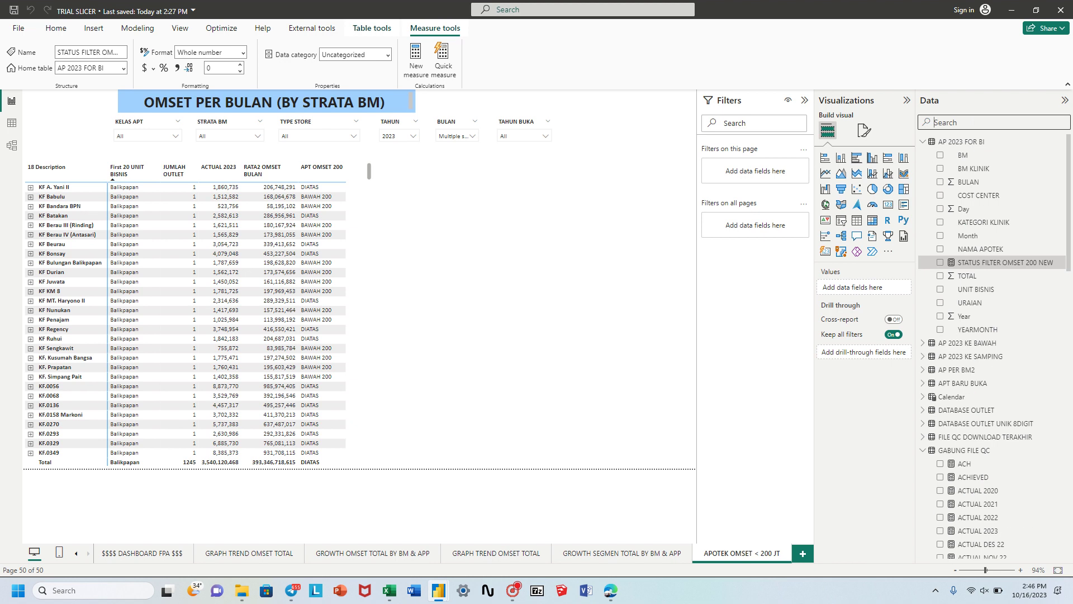
# Create a new measure in the GABUNG FILE QC table, paste the copied formula and try to commit it under the same name
pyautogui.click(964, 450)
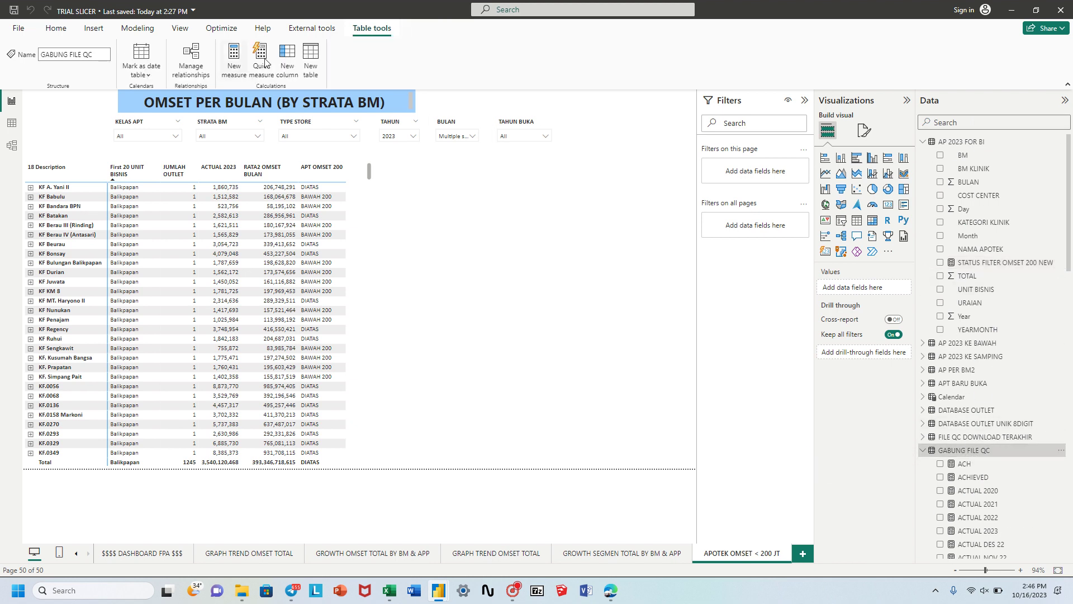
pyautogui.click(235, 54)
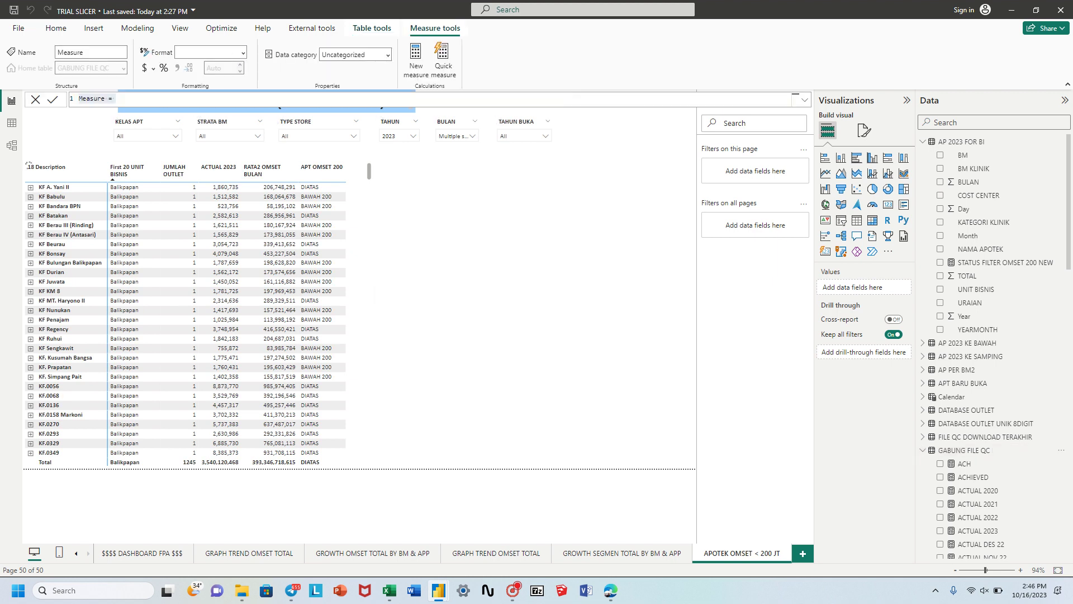
pyautogui.hotkey('ctrl', 'v')
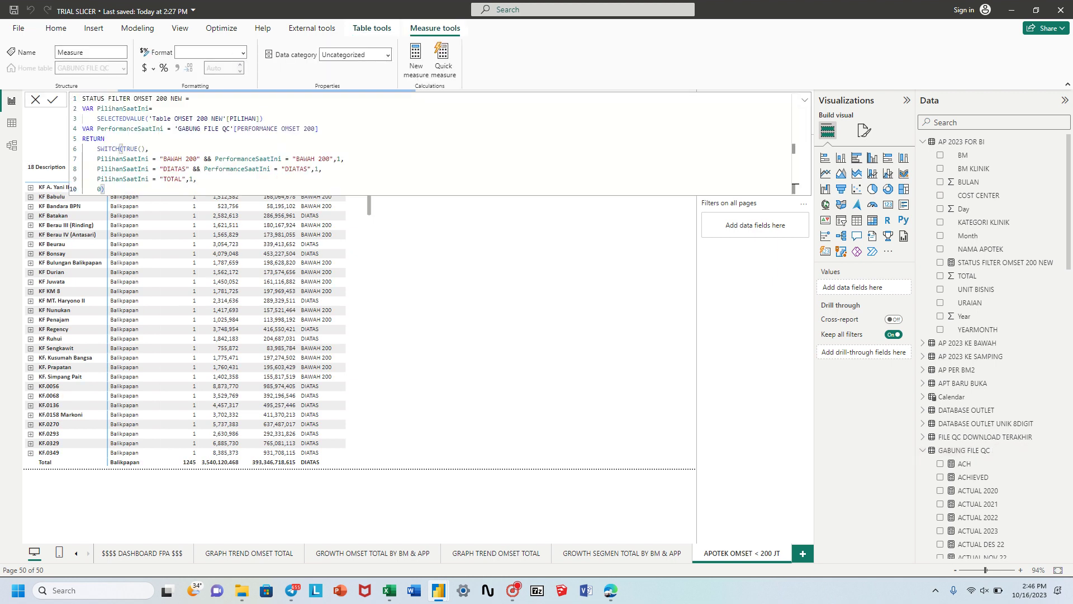
pyautogui.click(52, 101)
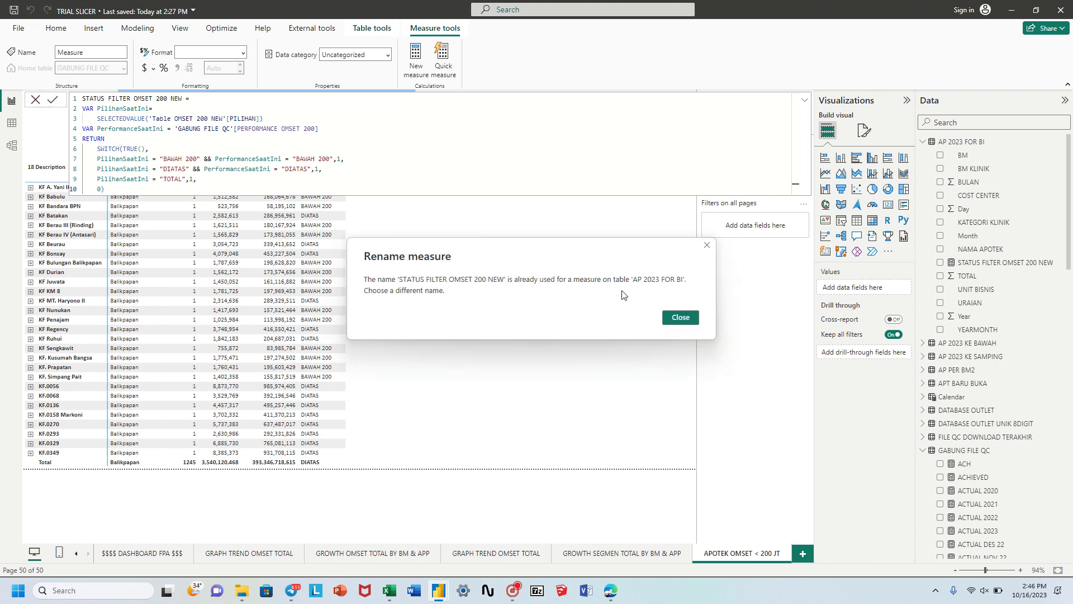
pyautogui.click(685, 319)
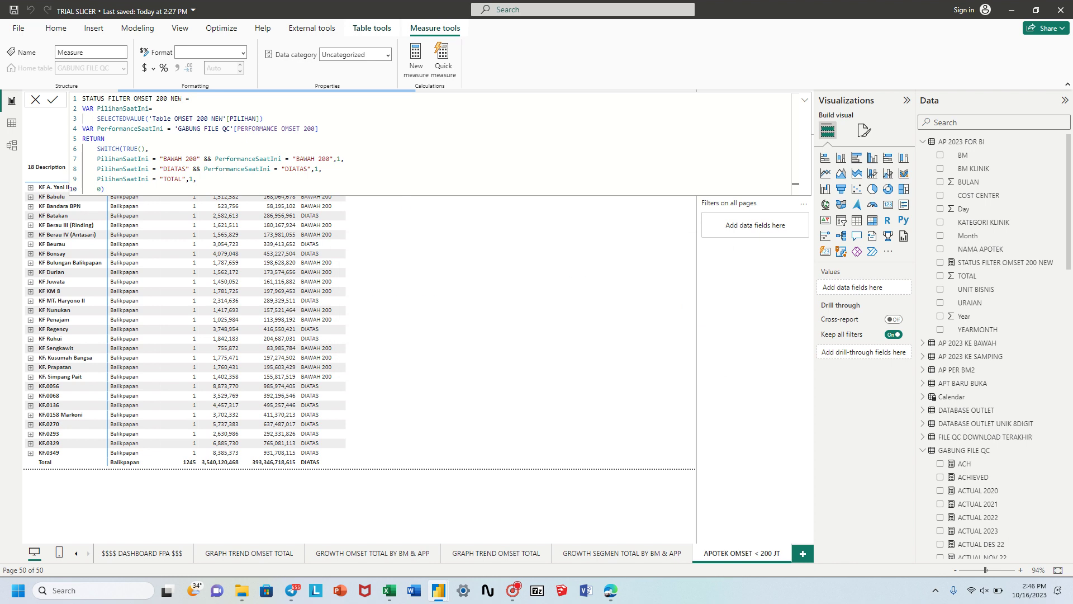
# Name the new measure STATUS FILTER OMSET 200 NEWW, commit its formula and close it
pyautogui.click(181, 98)
pyautogui.write('W')
pyautogui.click(53, 101)
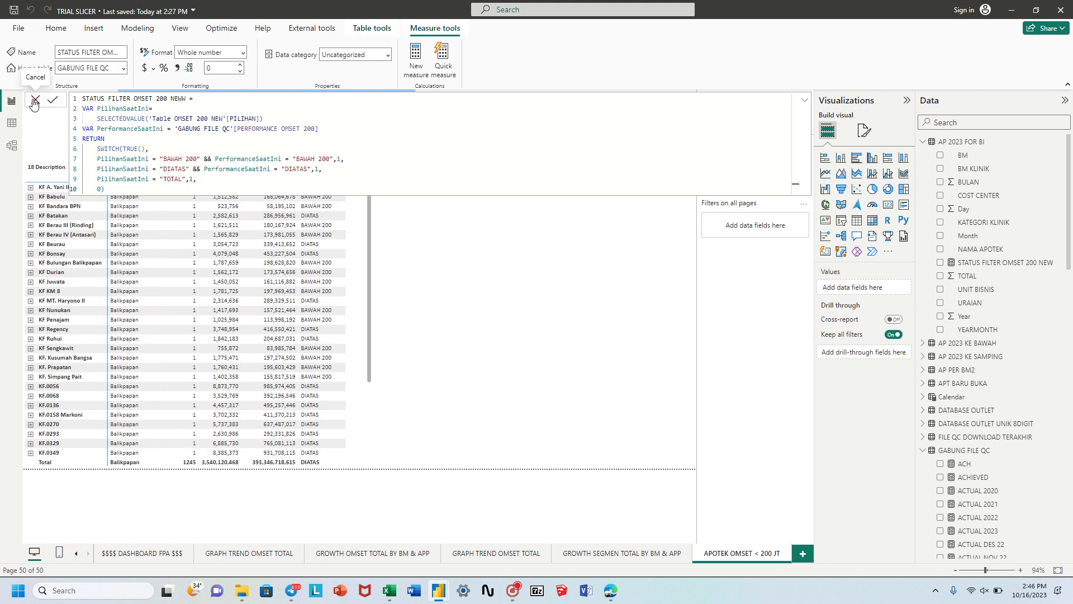
pyautogui.click(34, 101)
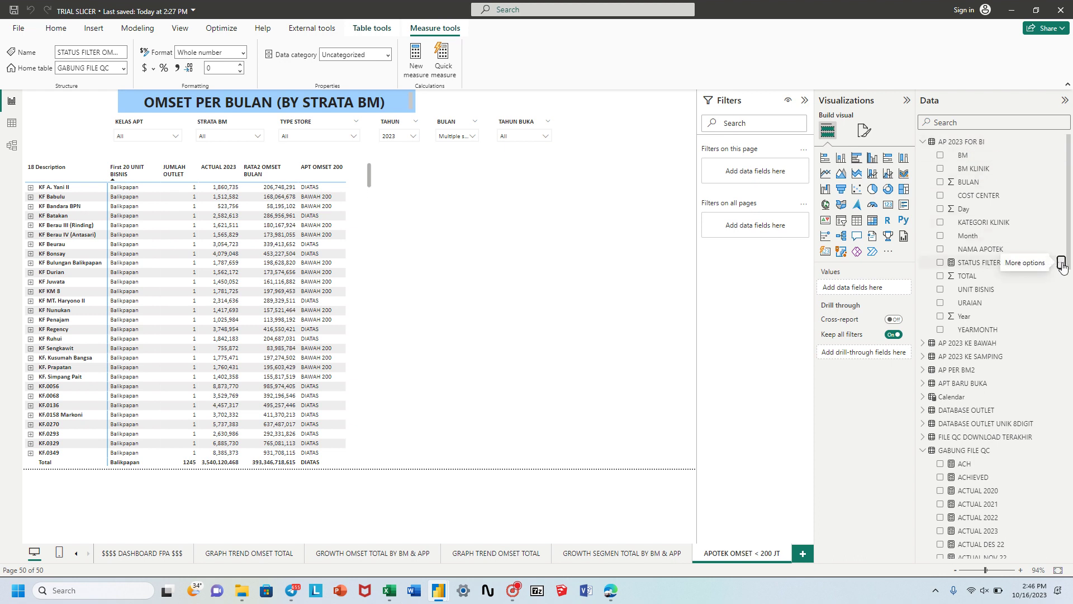
# Delete the misplaced STATUS FILTER OMSET 200 NEW measure from the AP 2023 FOR BI table and collapse the expanded tables
pyautogui.click(1057, 267)
pyautogui.click(1003, 352)
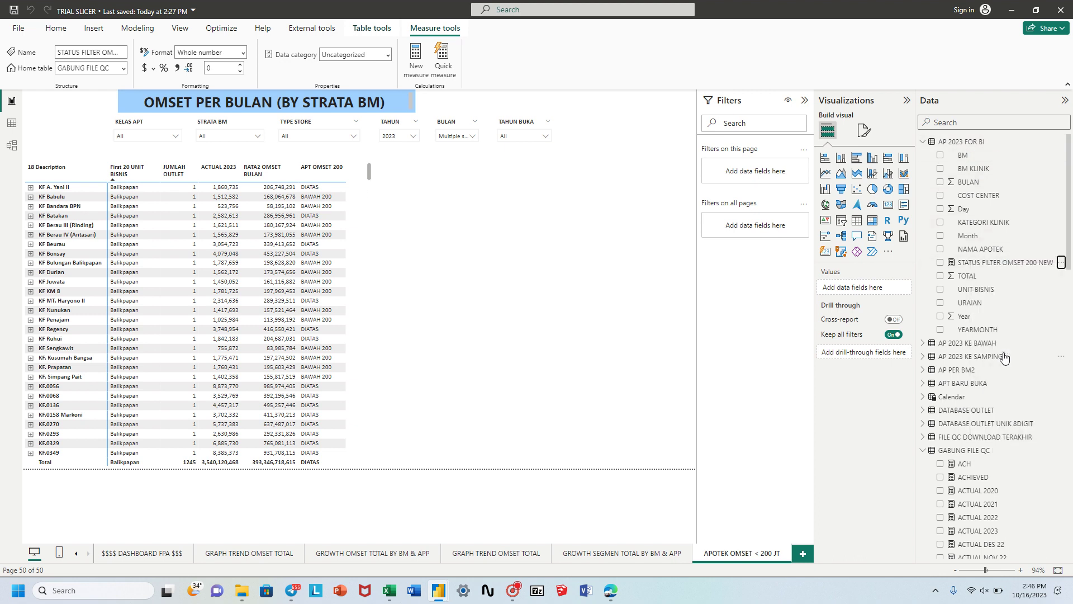
pyautogui.click(602, 321)
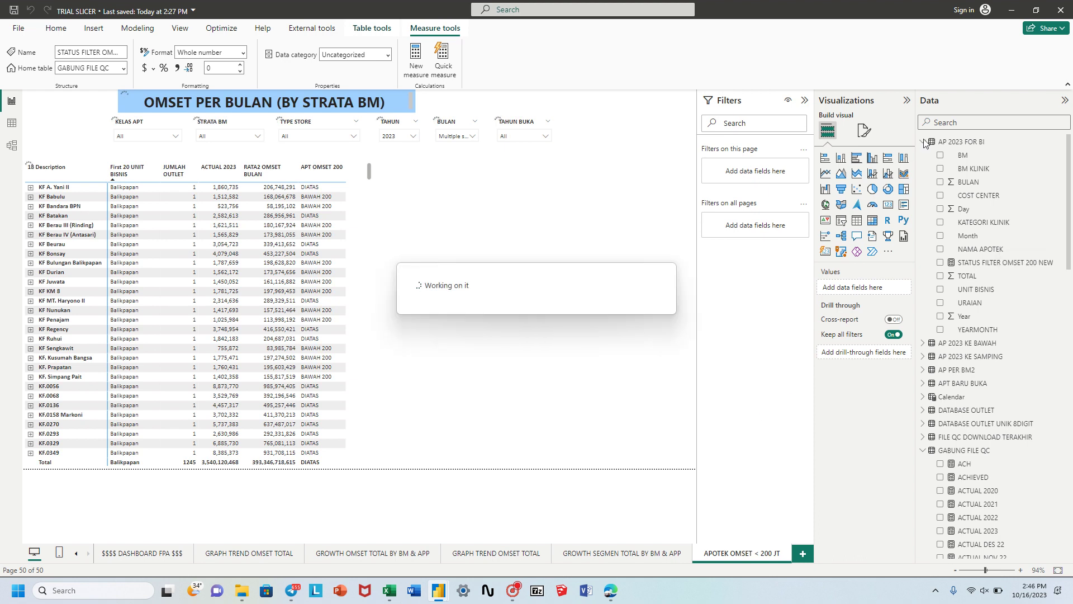
pyautogui.click(923, 142)
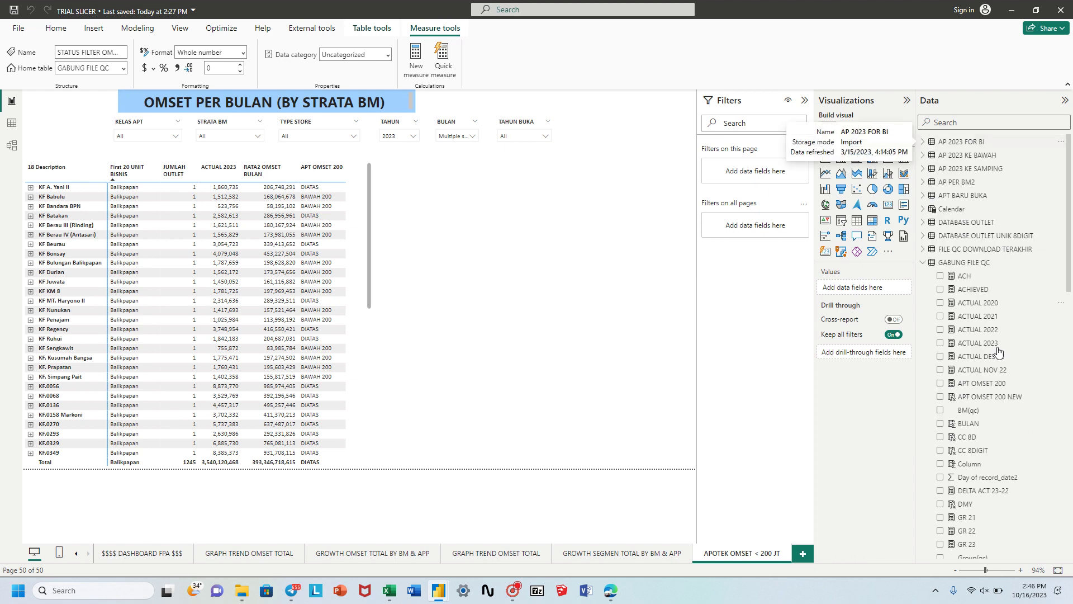
pyautogui.click(922, 262)
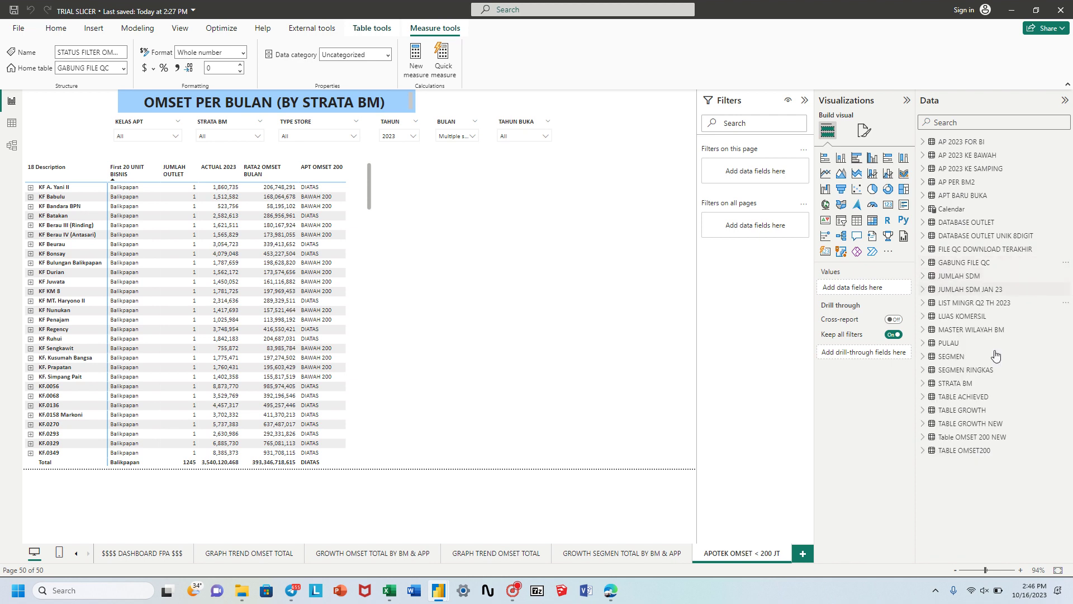
# Review the fields of Table OMSET 200 NEW and the formulas of PERFORMANCE OMSET 200 and STATUS FILTER OMSET 200 NEWW in GABUNG FILE QC
pyautogui.click(965, 443)
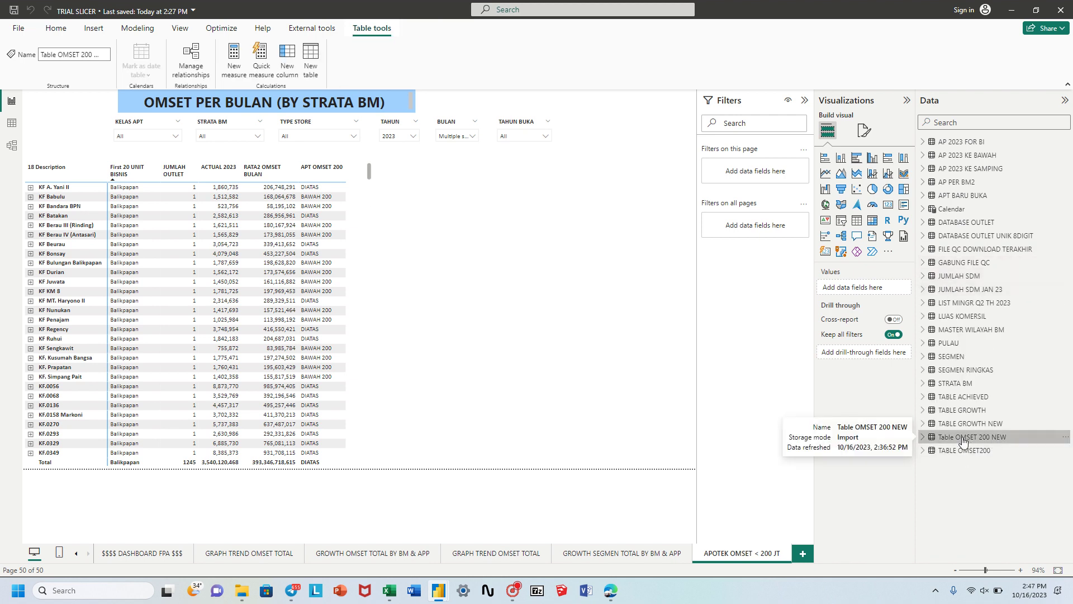
pyautogui.click(923, 438)
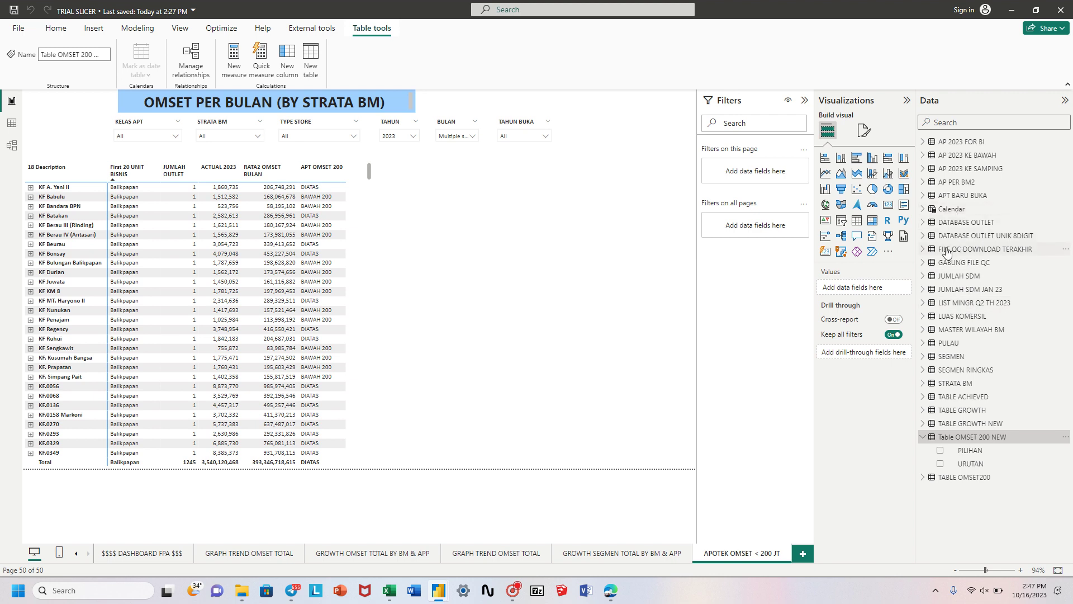
pyautogui.click(960, 265)
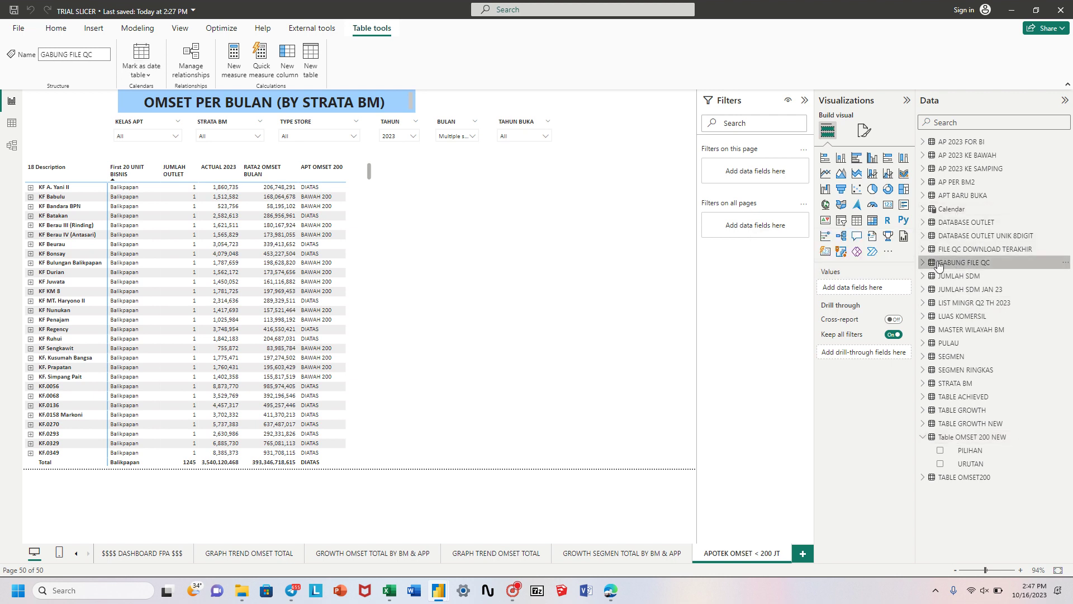
pyautogui.click(975, 264)
pyautogui.scroll(-10, 984, 442)
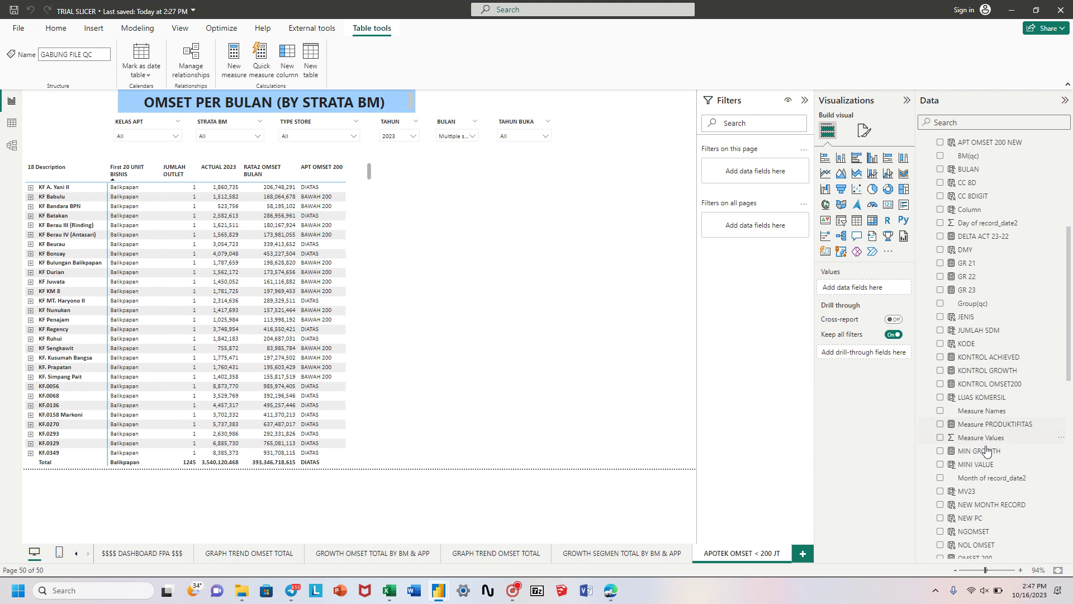
pyautogui.scroll(-5, 1001, 427)
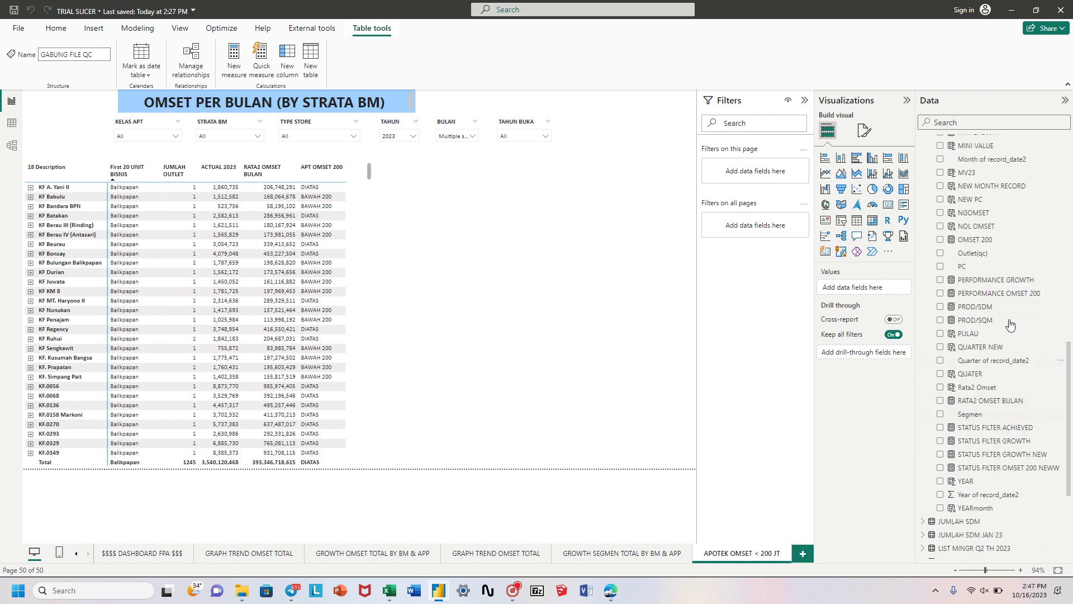
pyautogui.click(1001, 294)
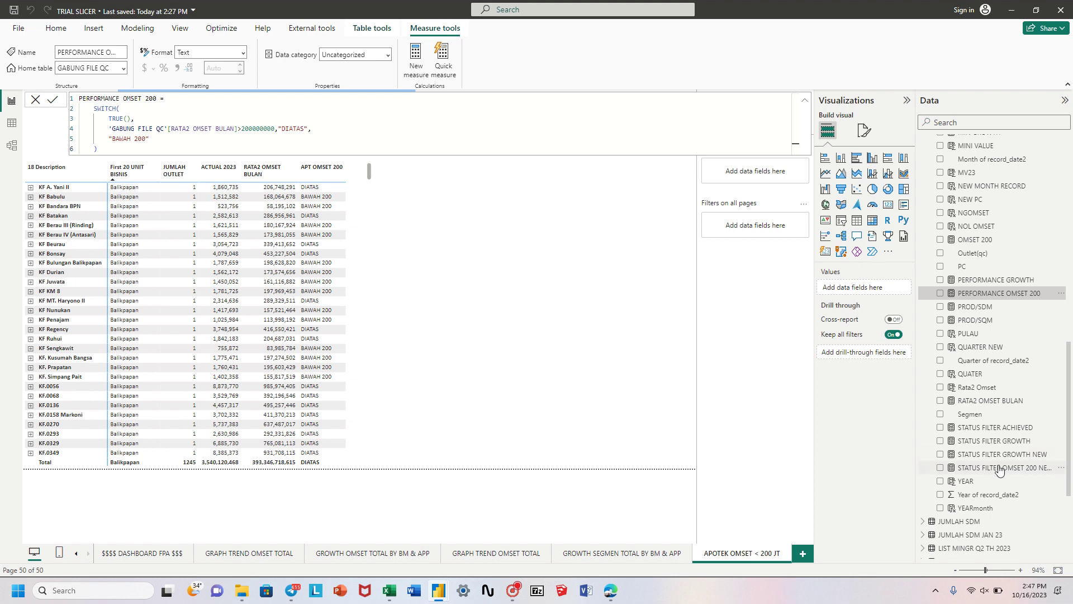
pyautogui.click(987, 472)
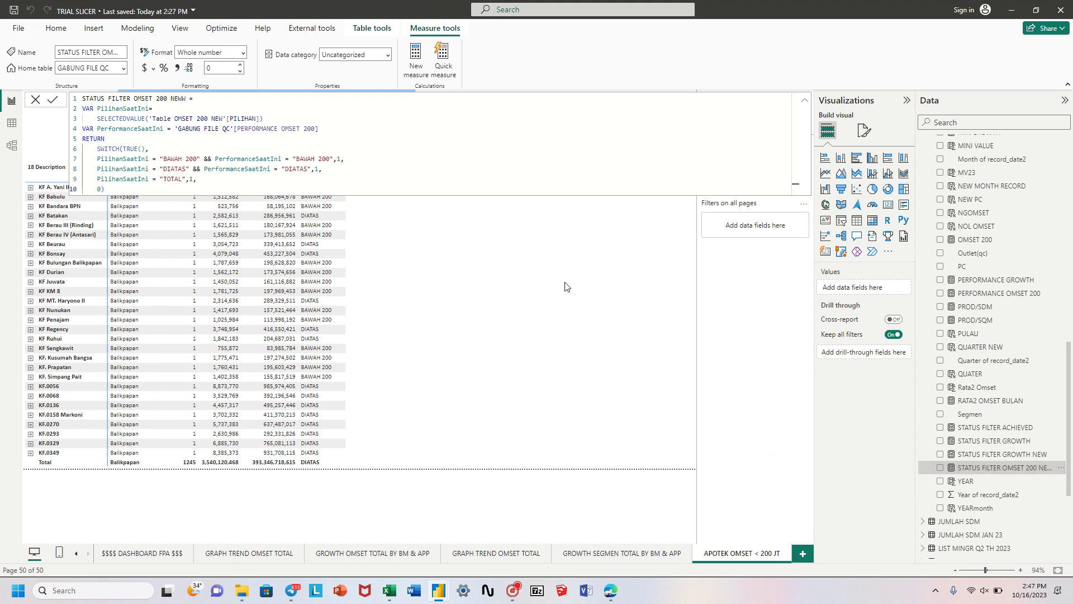
pyautogui.click(580, 286)
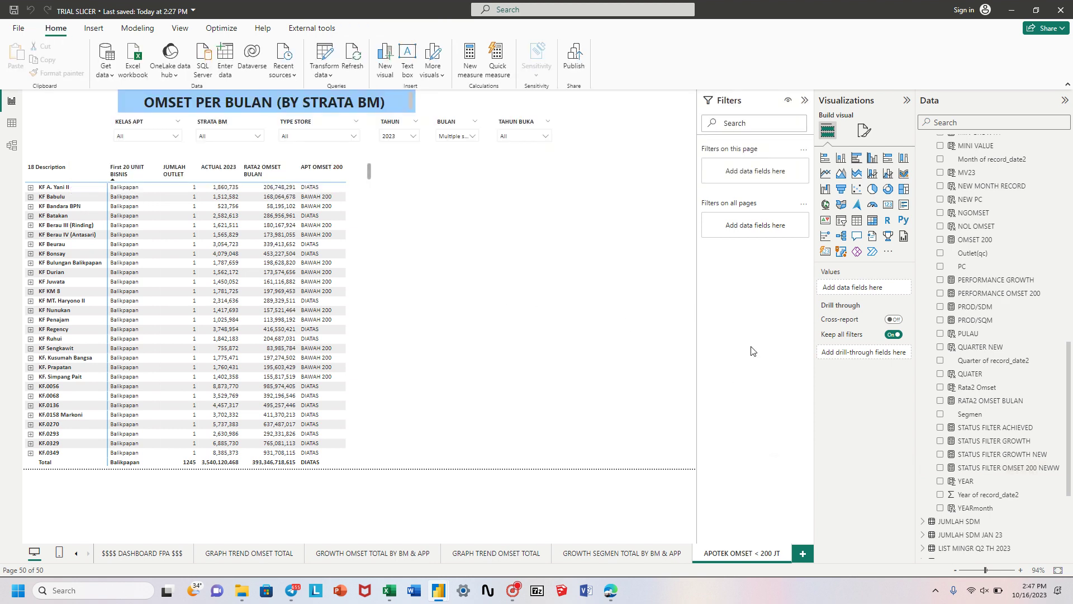
# Widen the omset matrix and replace APT OMSET 200 in its values with the PERFORMANCE OMSET 200 measure
pyautogui.click(369, 169)
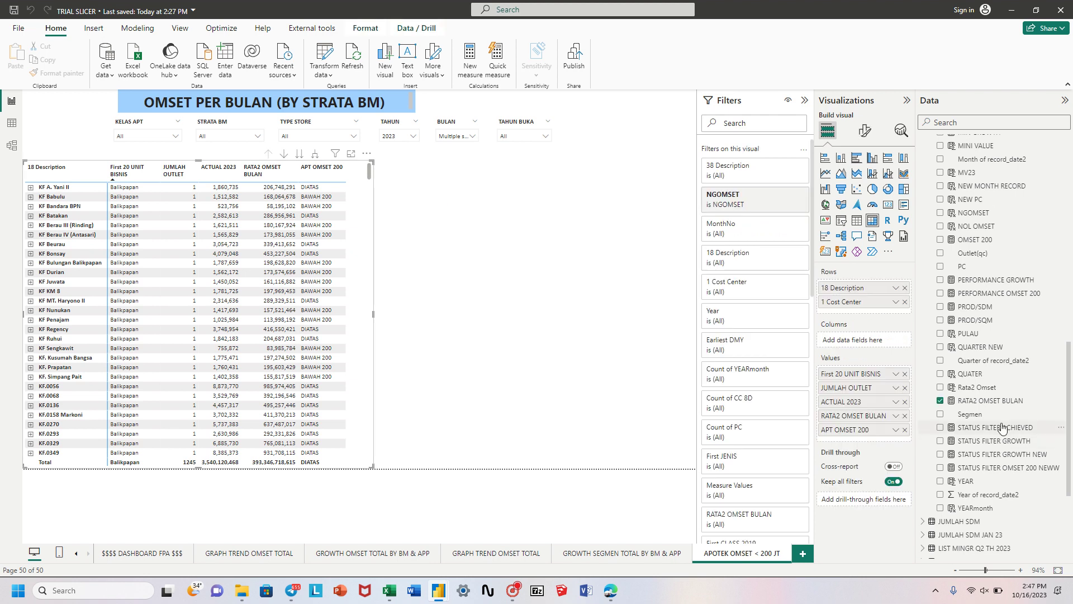
pyautogui.click(990, 294)
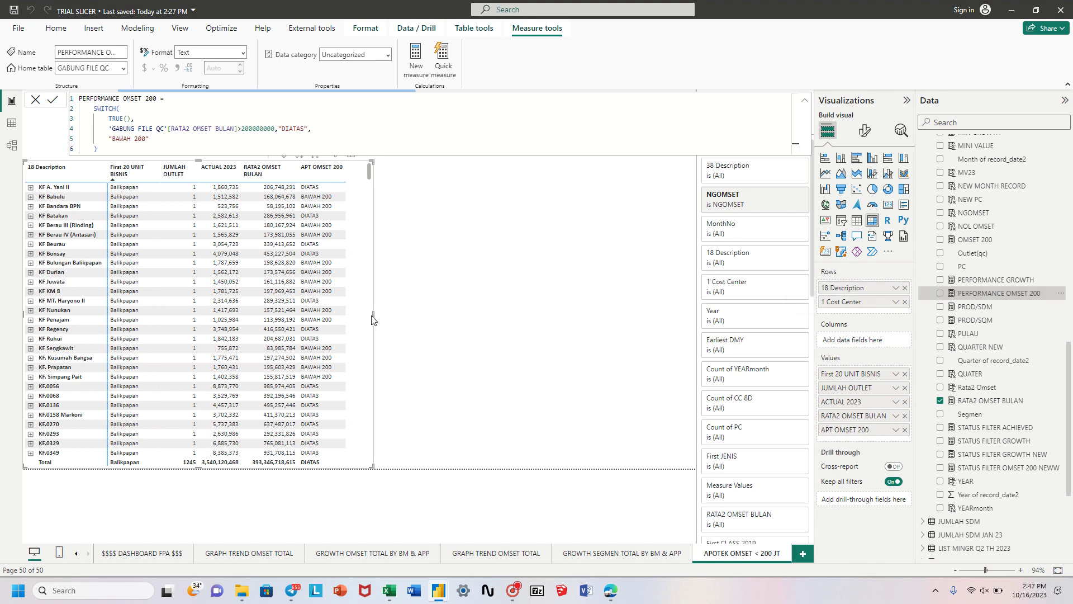
pyautogui.moveTo(372, 315); pyautogui.dragTo(518, 314)
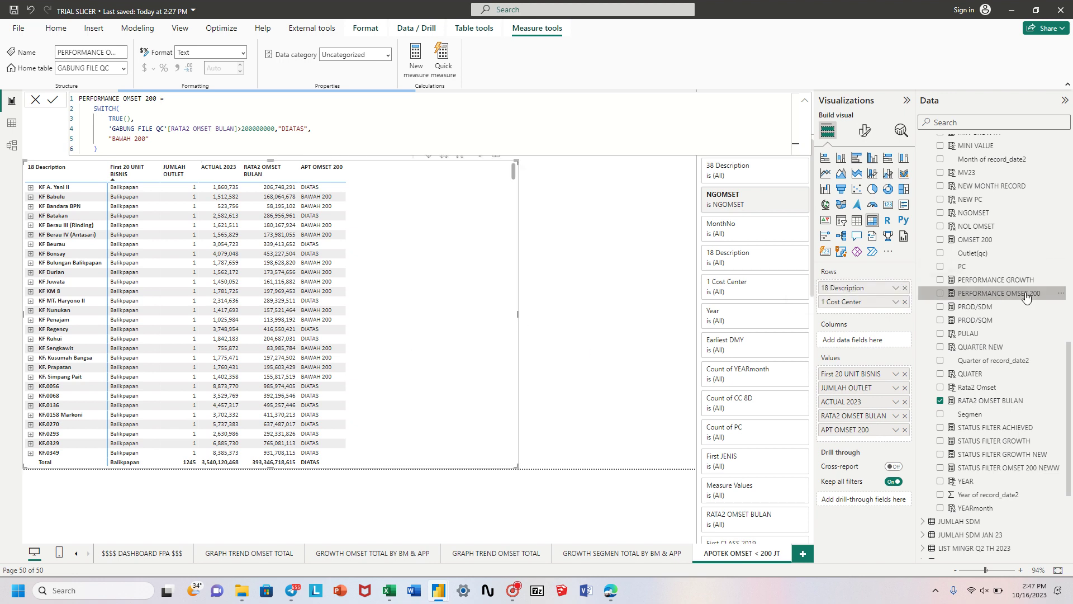
pyautogui.moveTo(1027, 295); pyautogui.dragTo(885, 437)
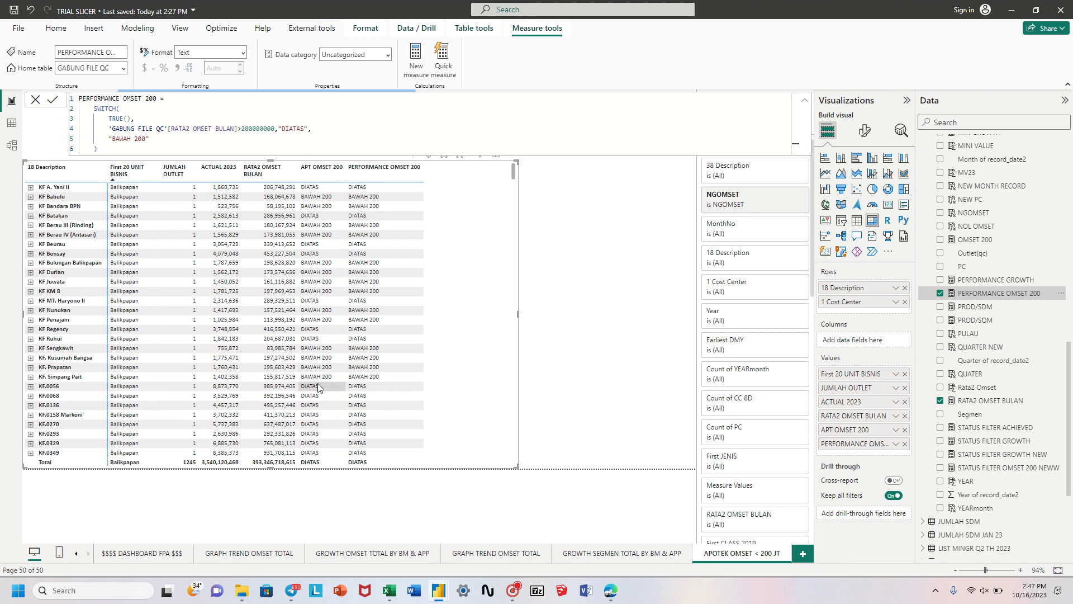
pyautogui.scroll(-10, 351, 363)
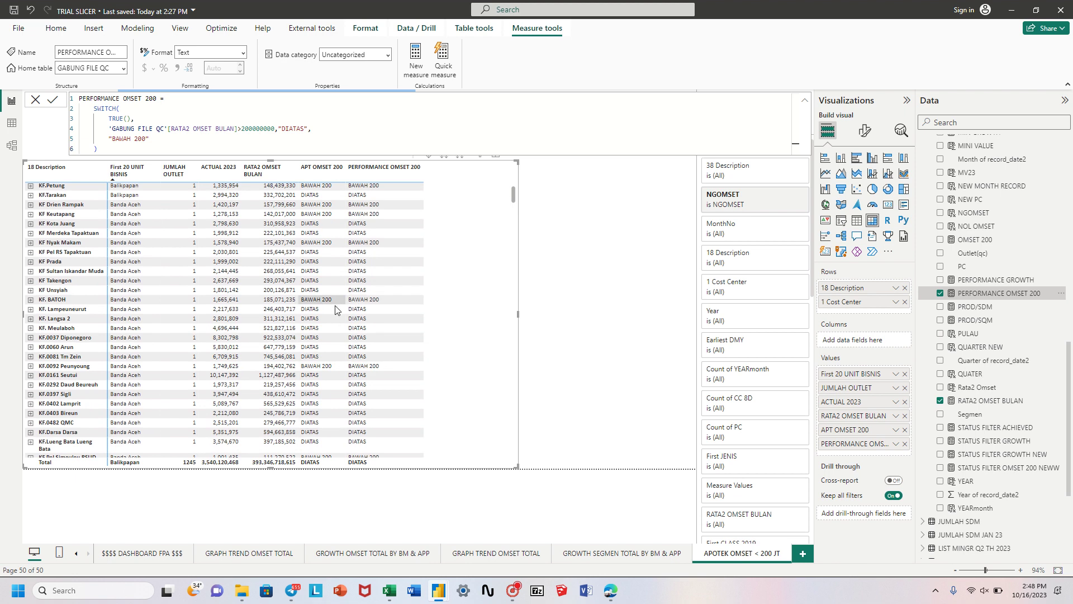
pyautogui.scroll(10, 334, 305)
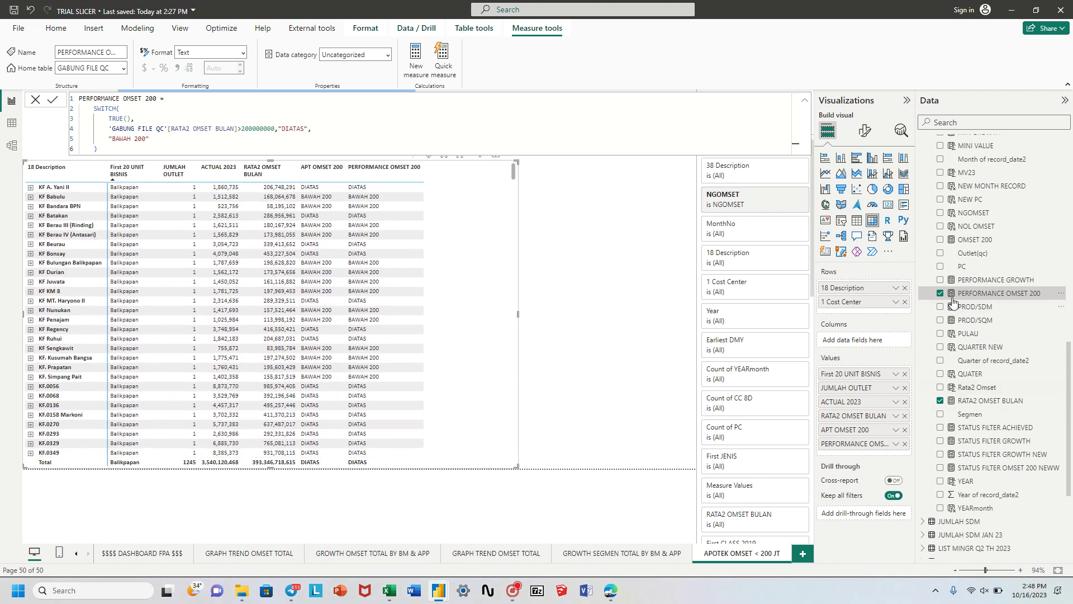
pyautogui.scroll(10, 977, 281)
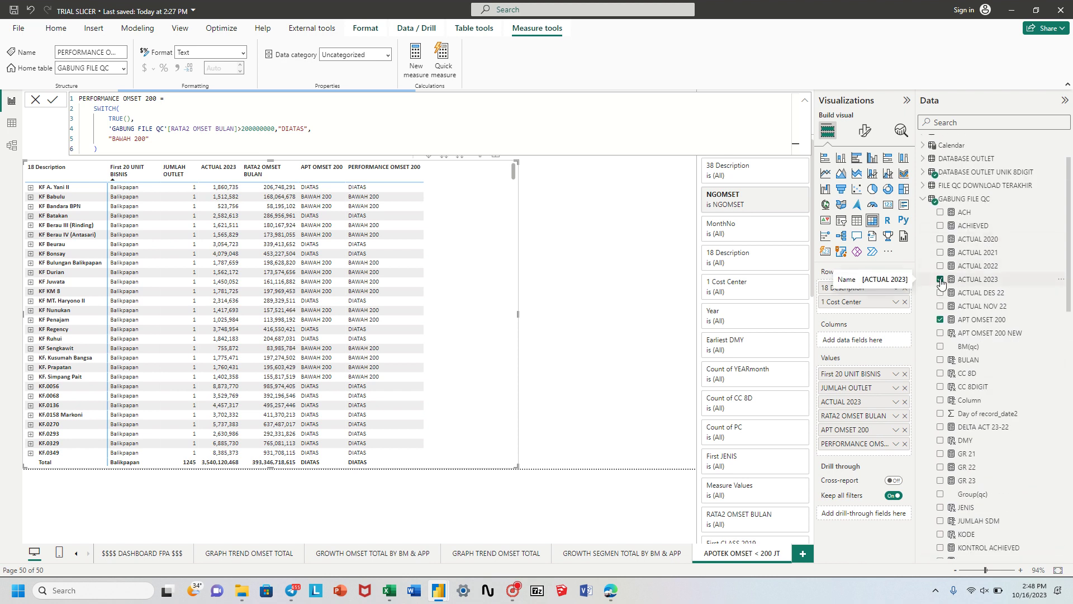
pyautogui.click(941, 320)
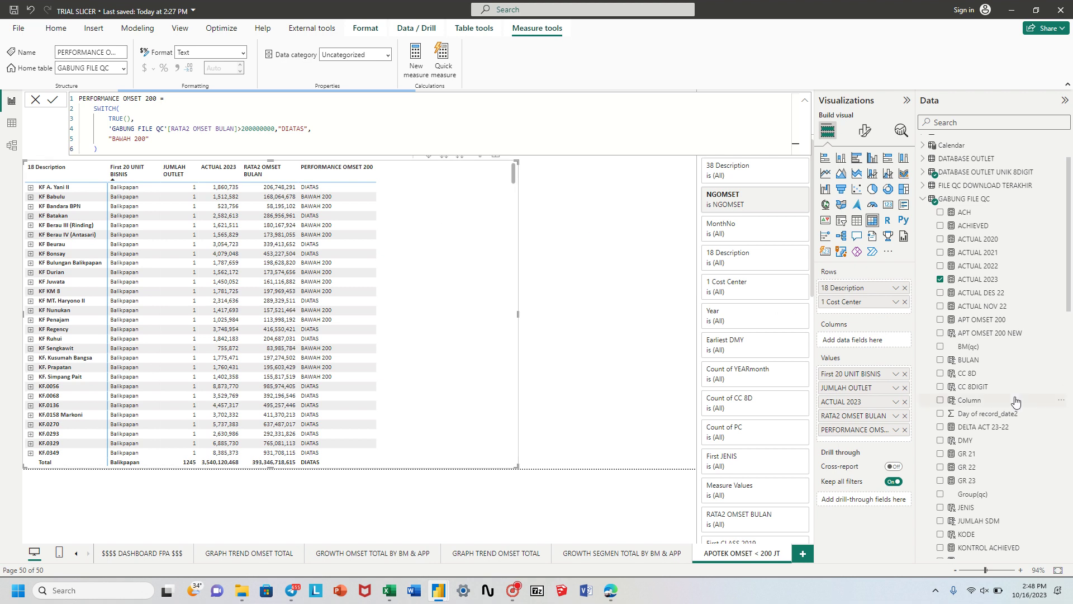
# Add the STATUS FILTER OMSET 200 NEWW measure to the matrix values and review its formula
pyautogui.scroll(-10, 1069, 268)
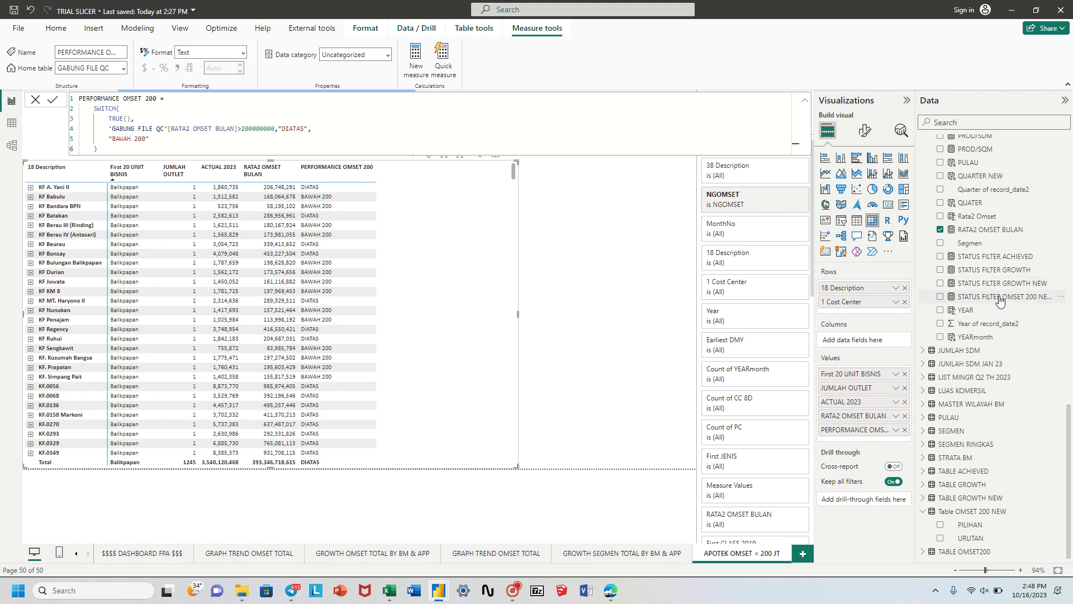
pyautogui.moveTo(999, 301); pyautogui.dragTo(881, 443)
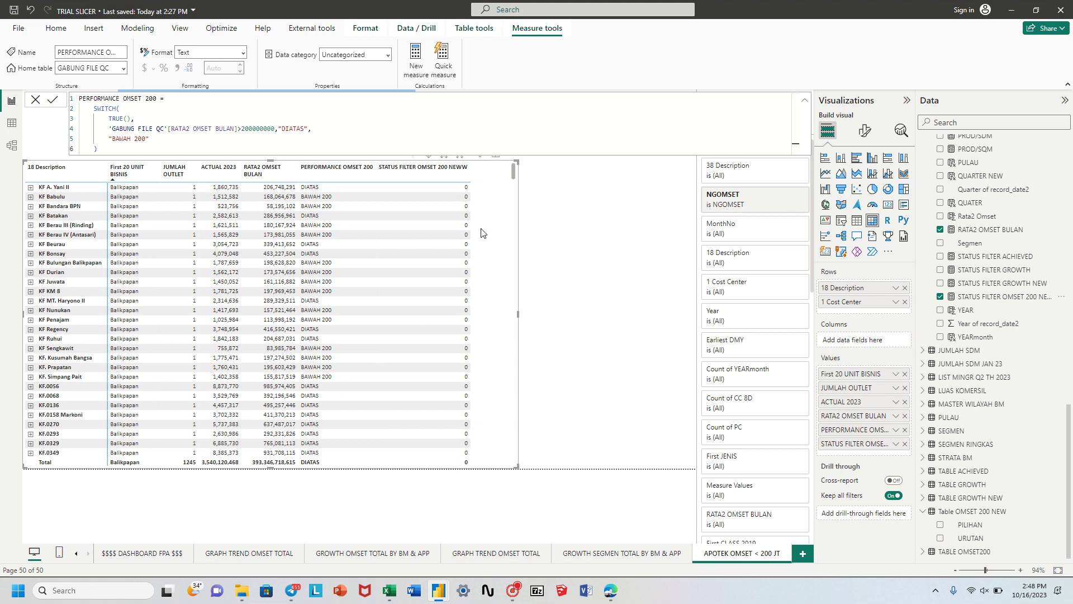
pyautogui.click(995, 302)
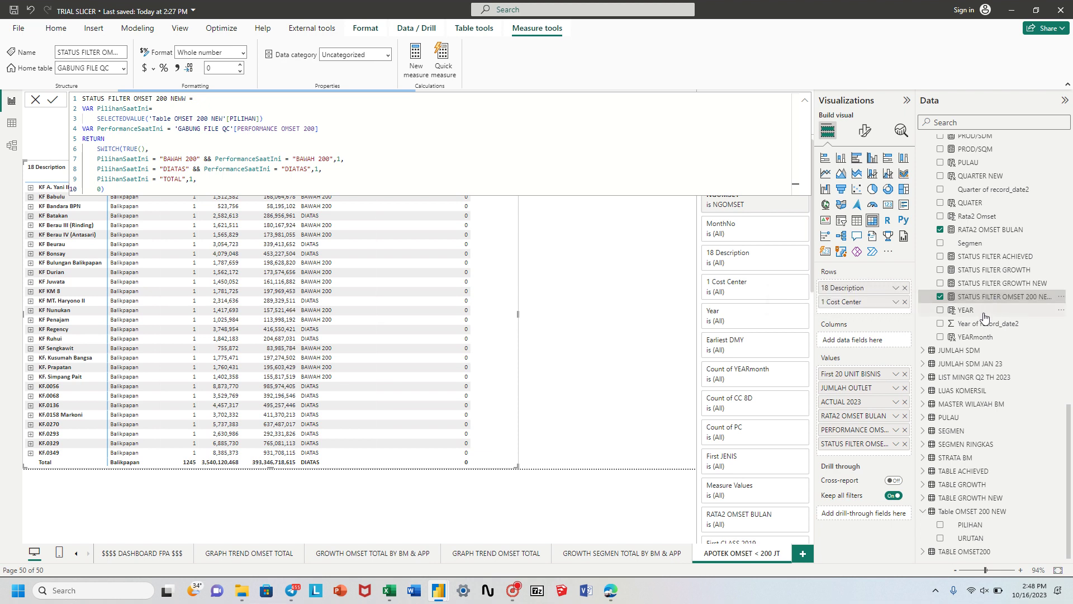
pyautogui.click(627, 326)
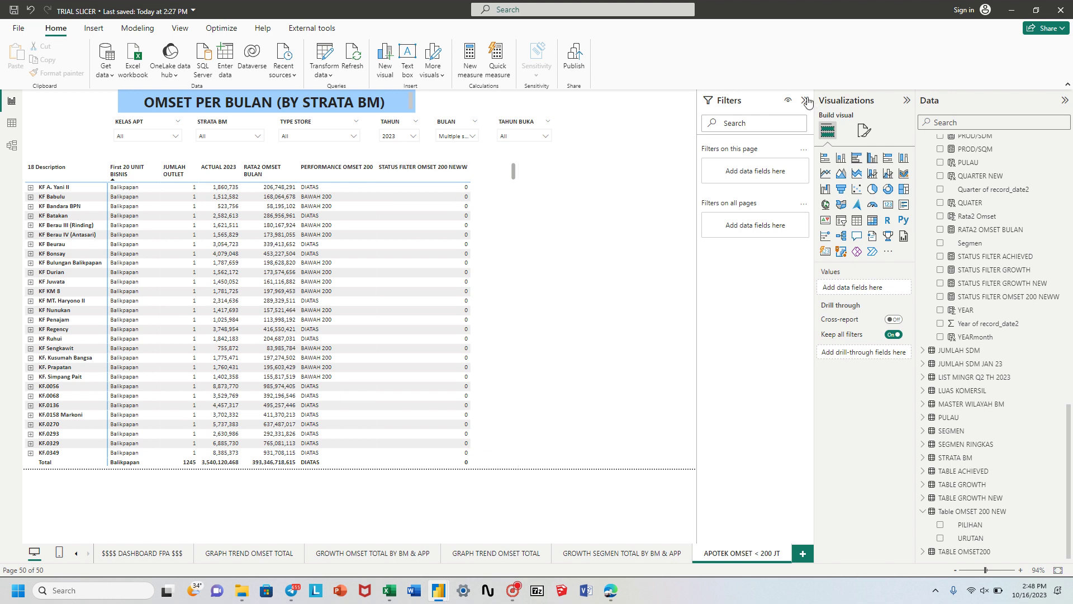
# Filter the matrix to items where STATUS FILTER OMSET 200 NEWW is 1, and collapse the filter card
pyautogui.click(514, 168)
pyautogui.scroll(-10, 764, 445)
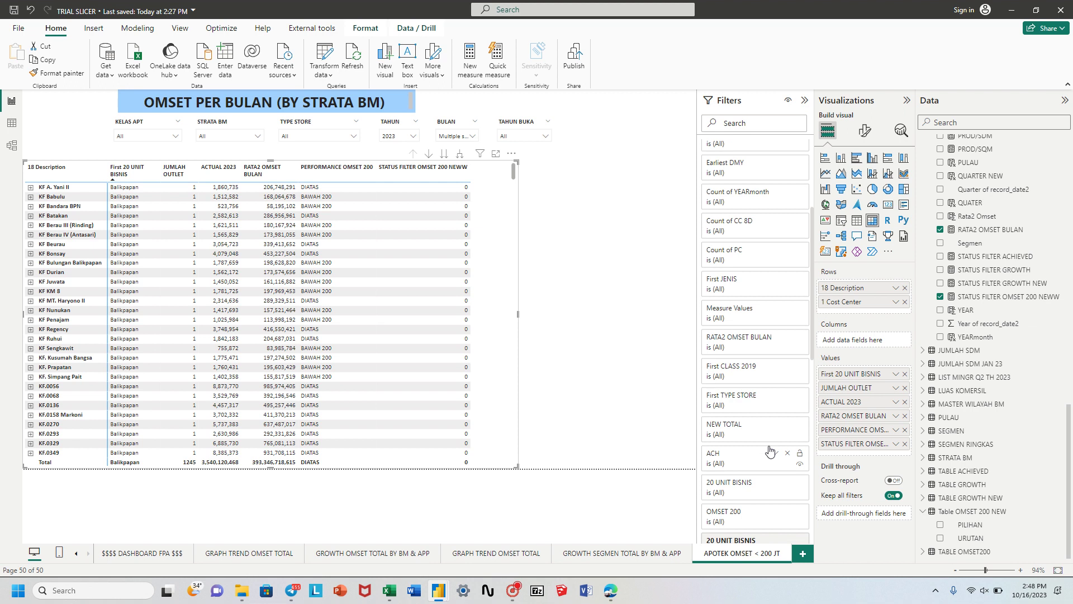
pyautogui.scroll(-5, 771, 431)
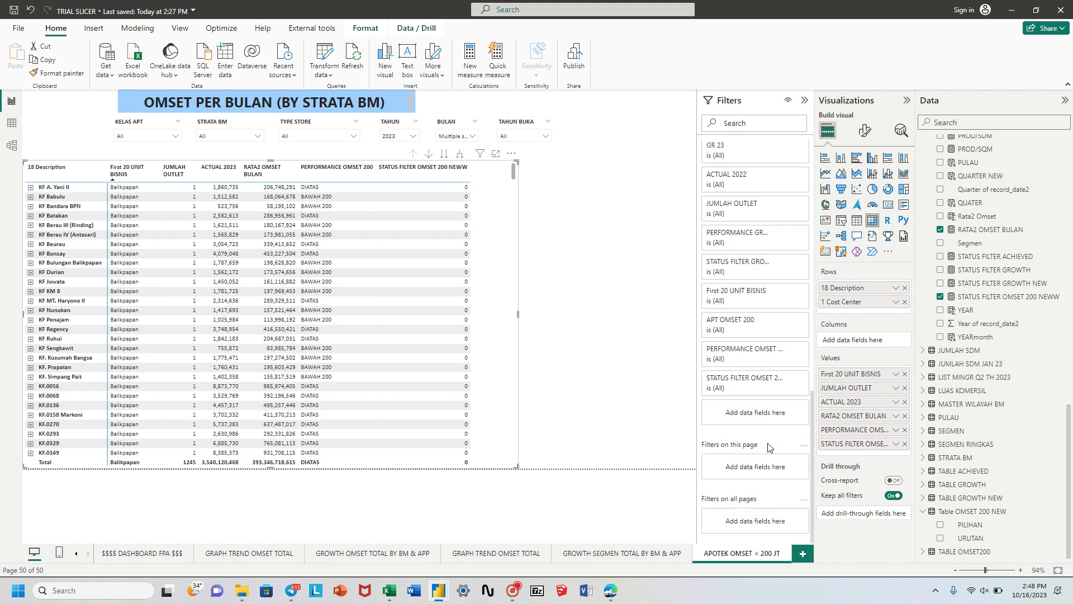
pyautogui.click(762, 382)
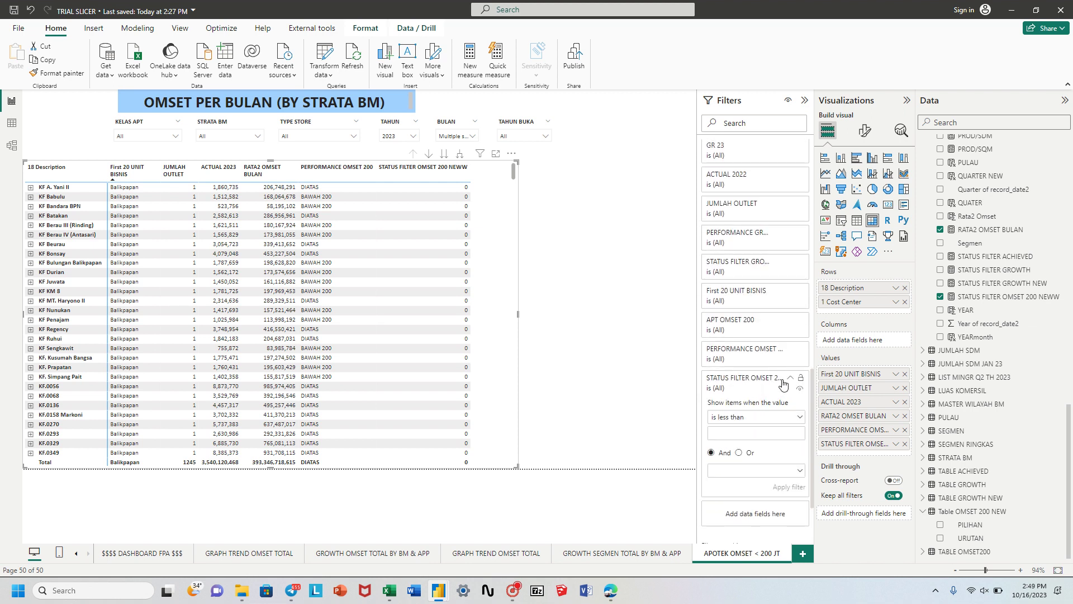
pyautogui.click(741, 420)
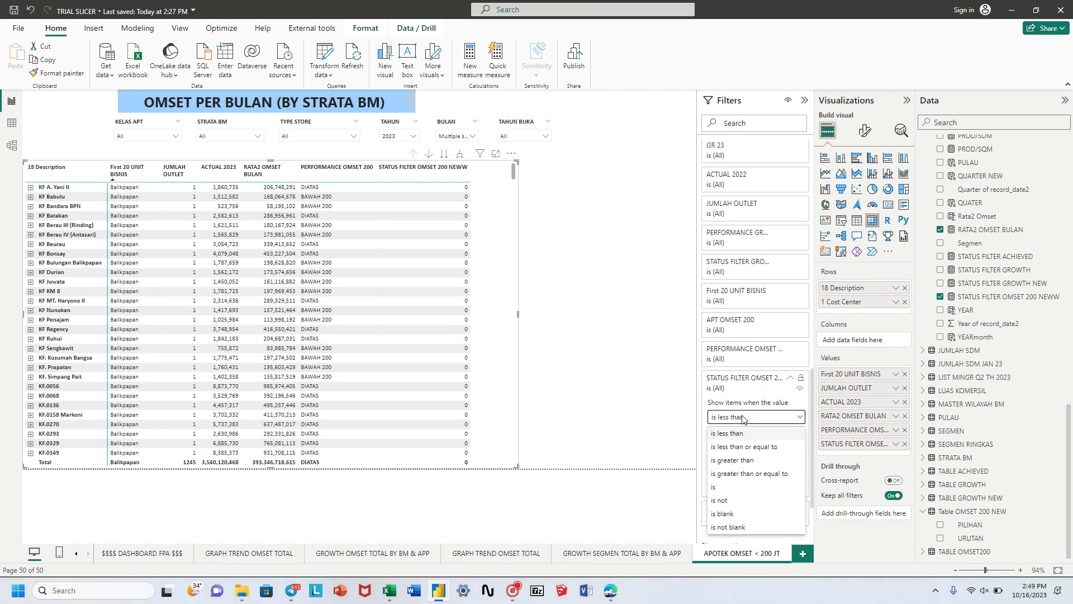
pyautogui.click(716, 488)
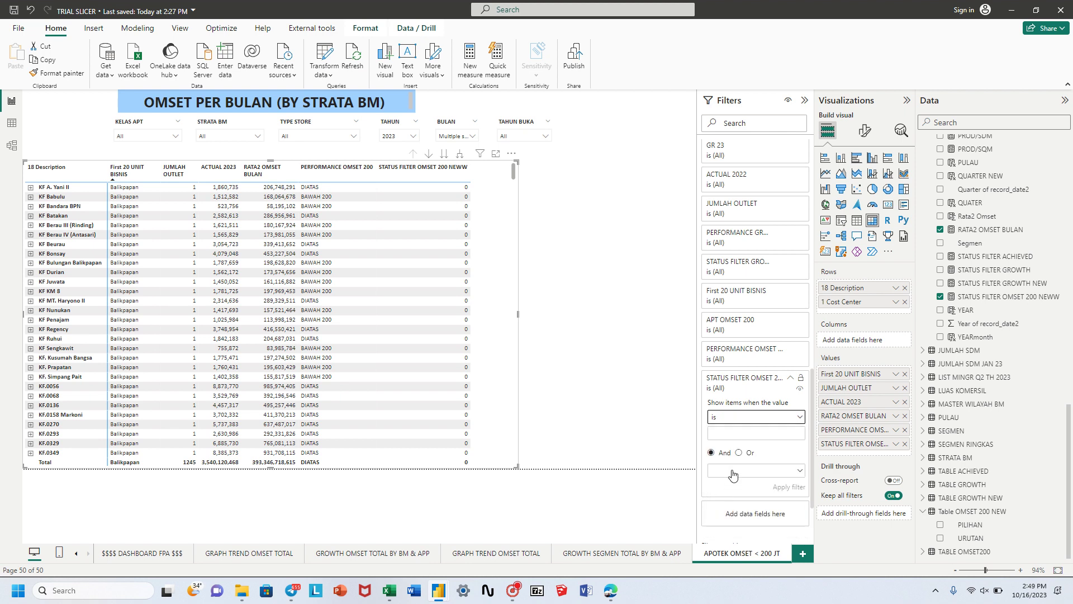
pyautogui.click(732, 433)
pyautogui.write('1')
pyautogui.click(798, 489)
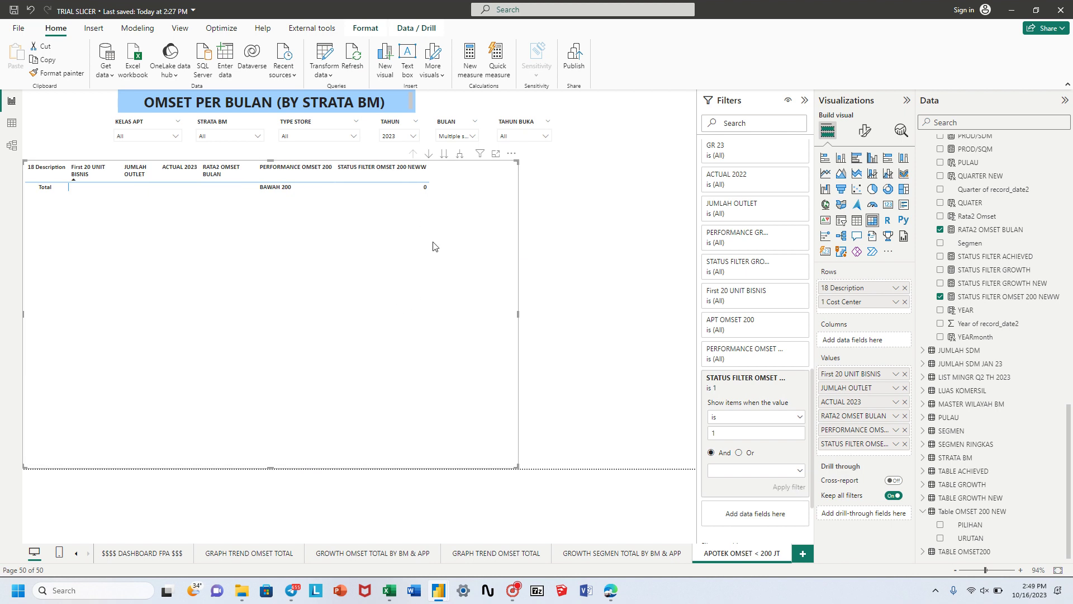
pyautogui.click(791, 378)
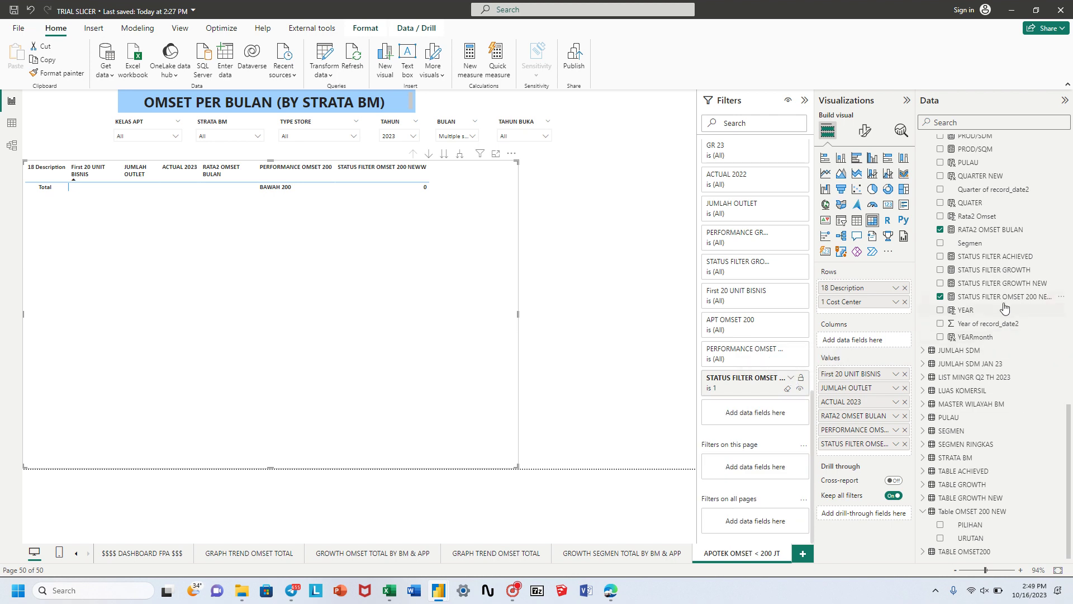
# Recheck the formula of the STATUS FILTER OMSET 200 NEWW measure and close it
pyautogui.click(990, 302)
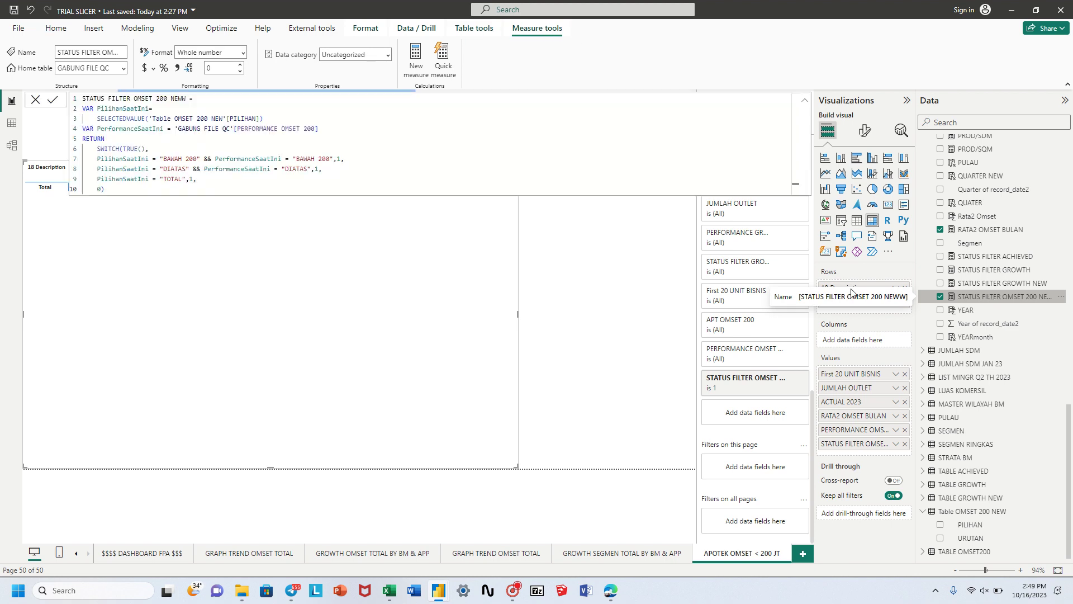
pyautogui.click(32, 101)
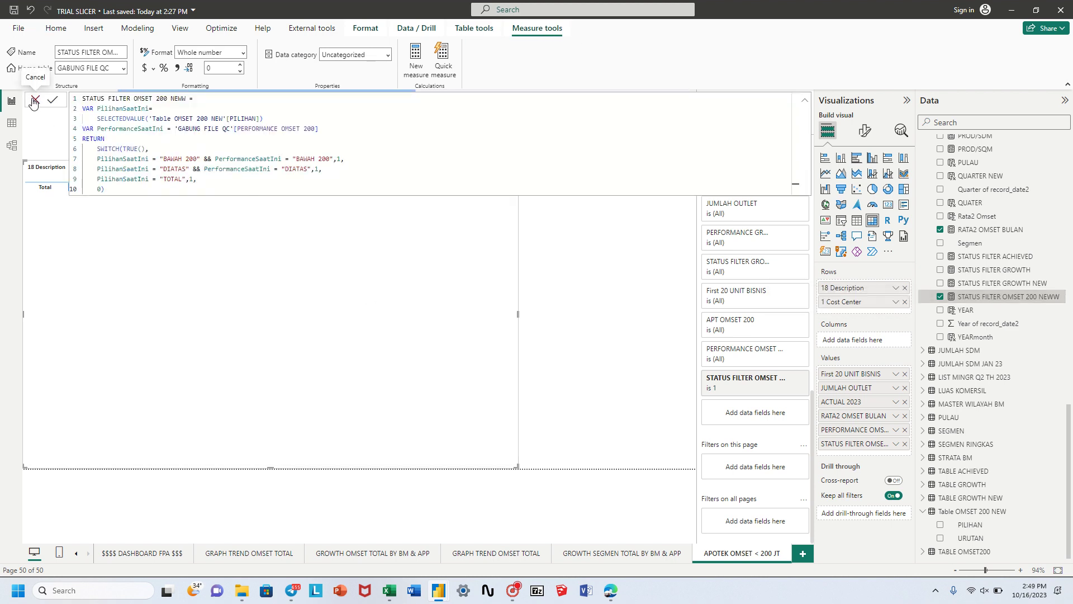
# Add a narrow slicer beside the omset matrix with the PILIHAN field from Table OMSET 200 NEW
pyautogui.click(631, 230)
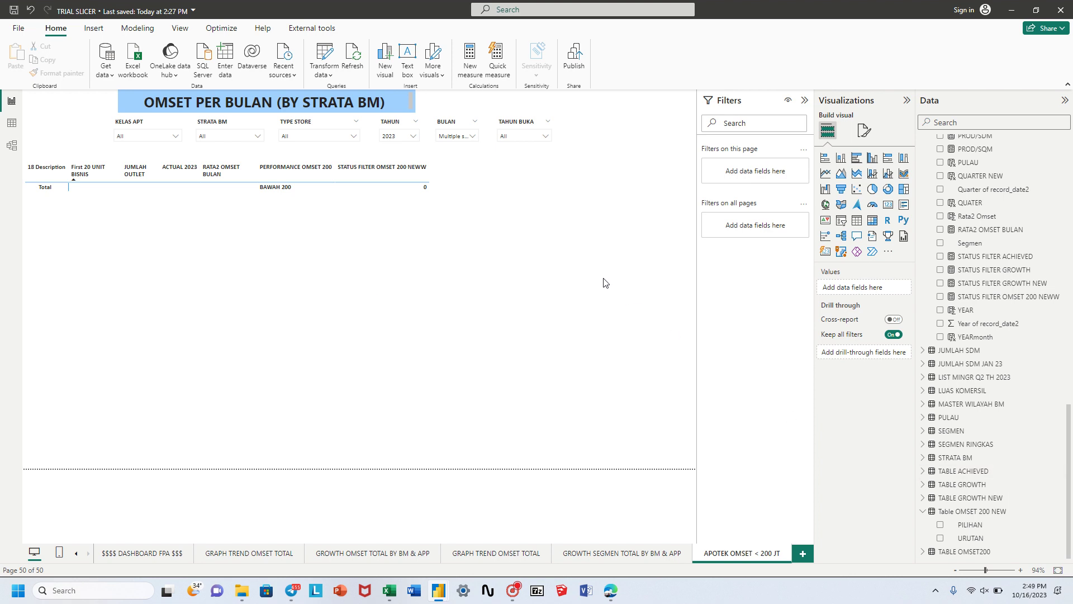
pyautogui.click(841, 220)
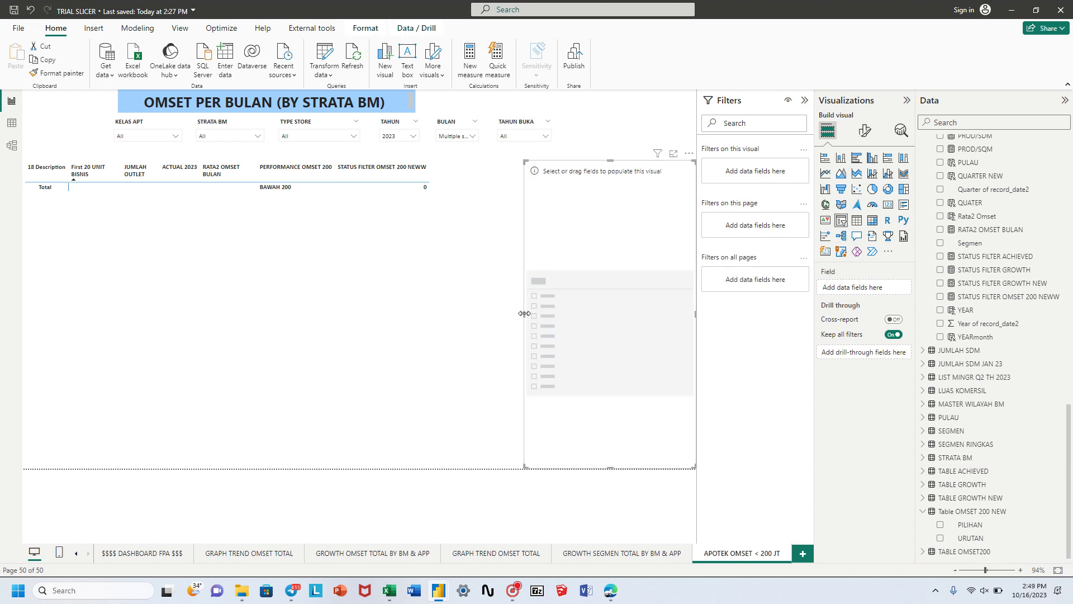
pyautogui.moveTo(524, 313); pyautogui.dragTo(594, 315)
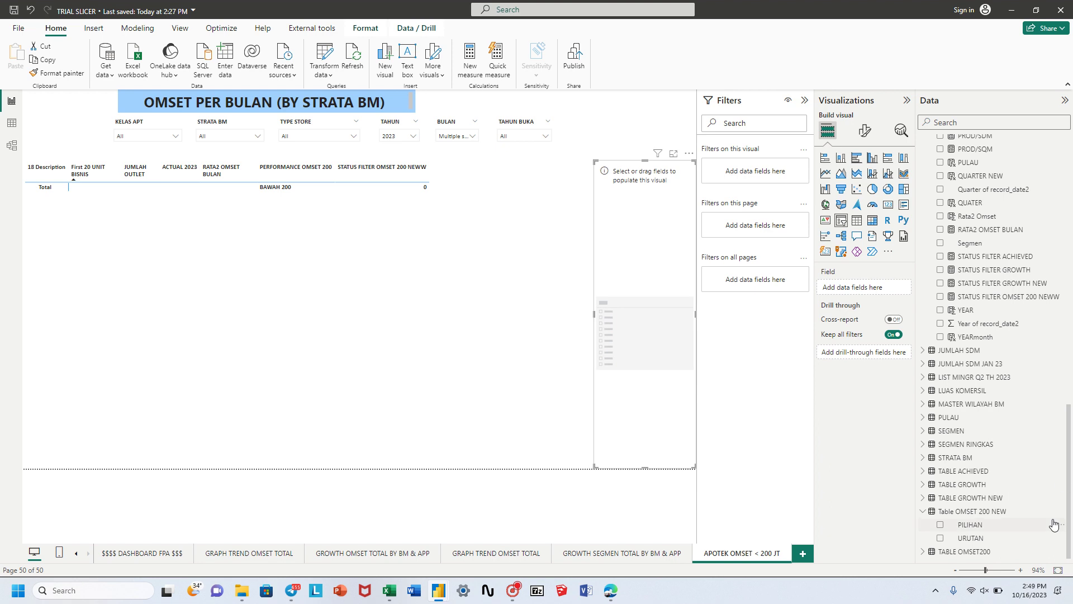
pyautogui.click(964, 511)
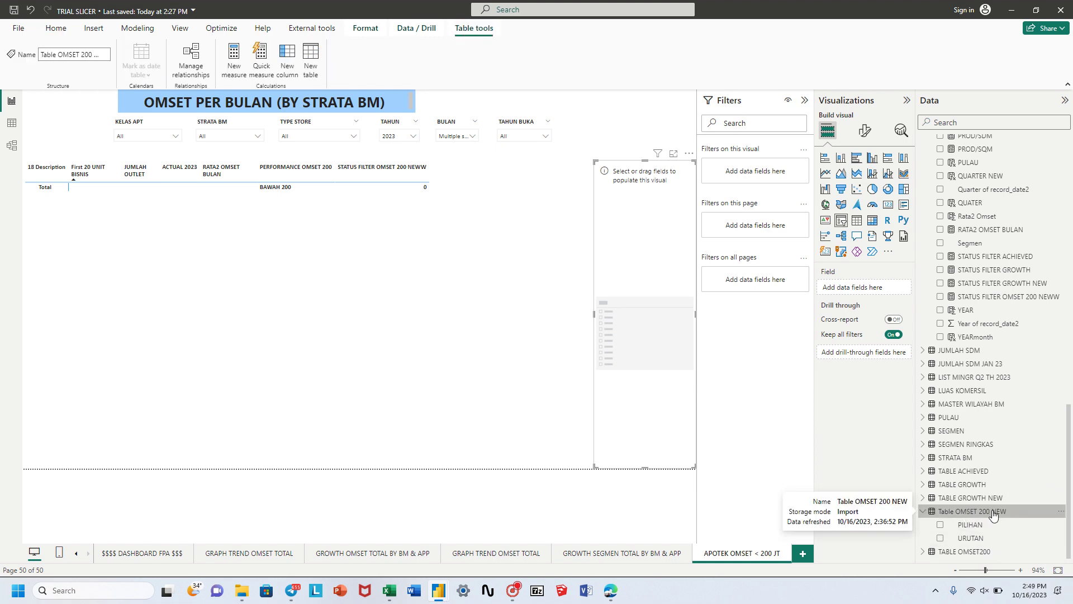
pyautogui.moveTo(969, 531); pyautogui.dragTo(873, 285)
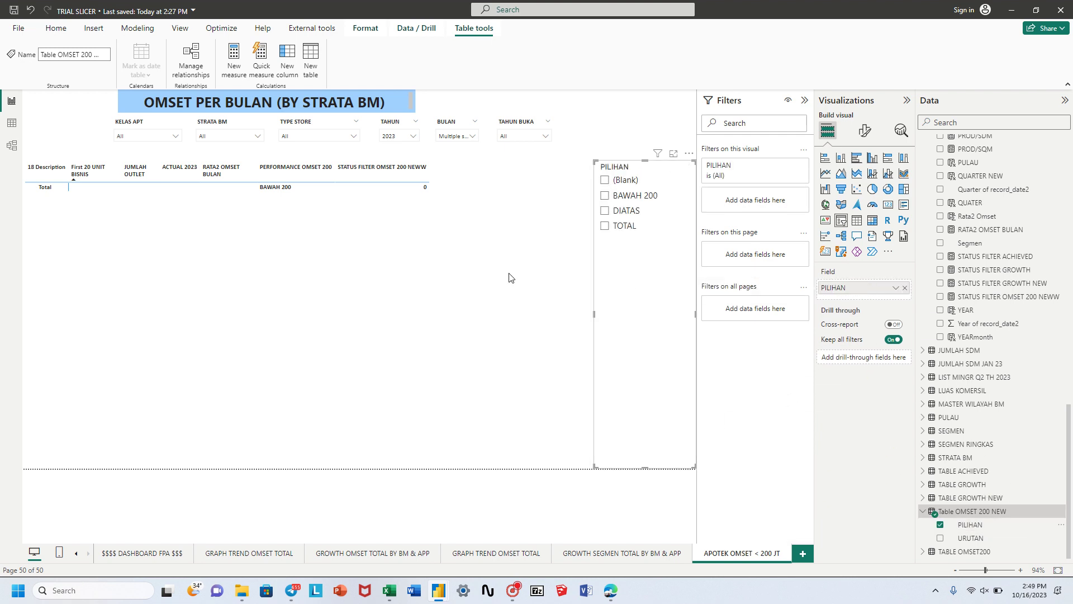
# Clear the STATUS FILTER OMSET 200 NEWW filter from the omset matrix
pyautogui.click(382, 229)
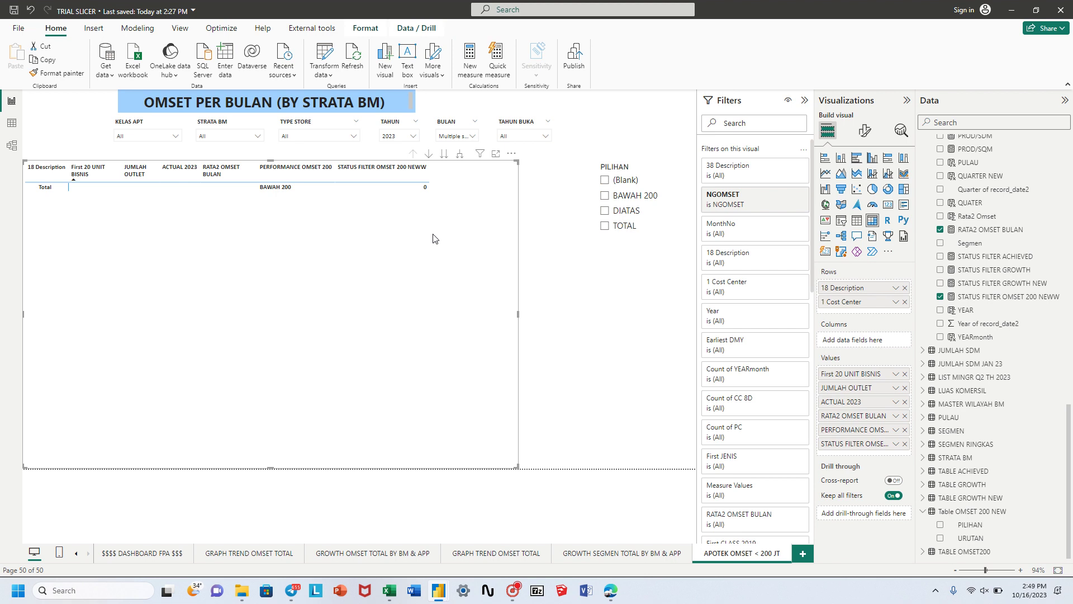
pyautogui.scroll(-5, 777, 500)
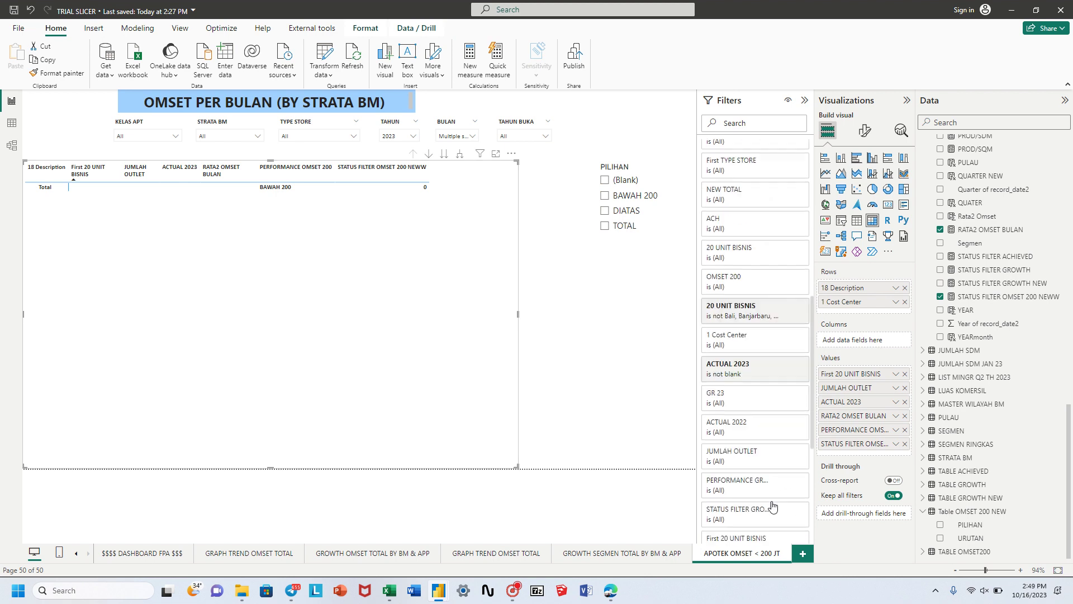
pyautogui.scroll(-4, 771, 503)
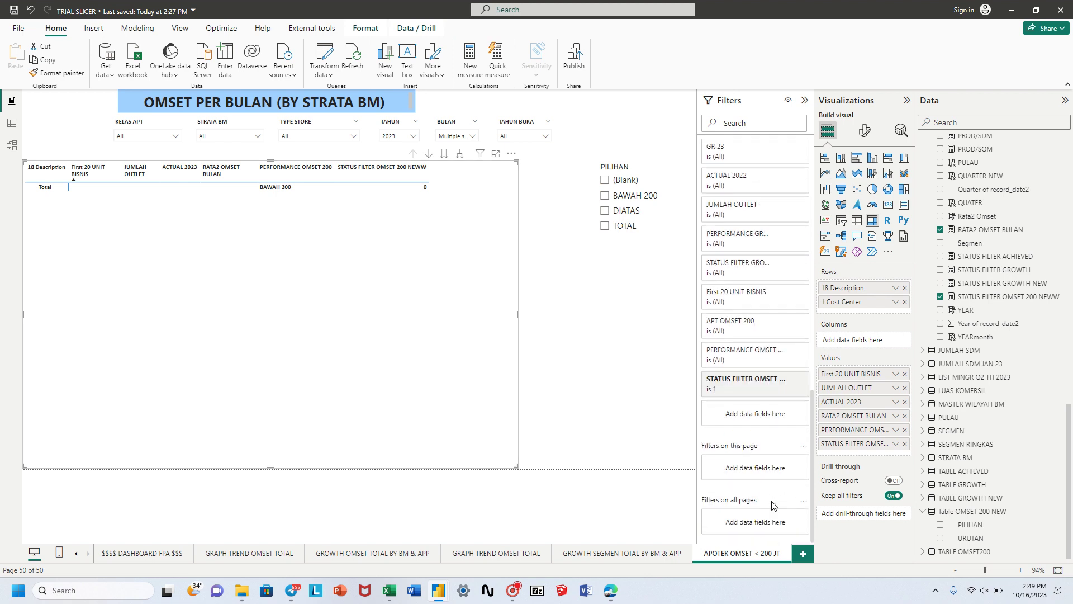
pyautogui.click(788, 389)
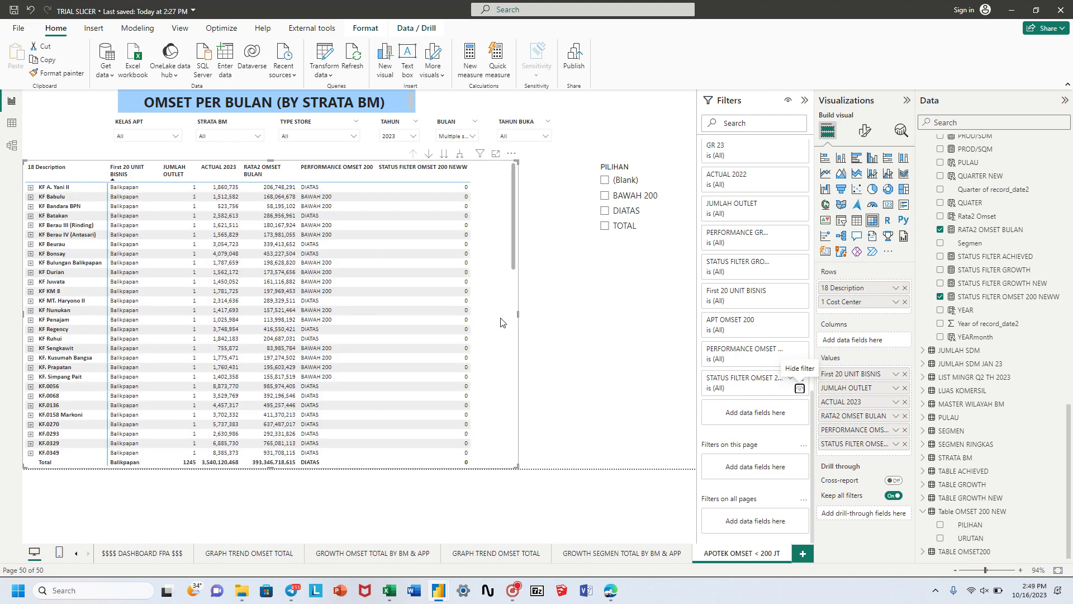
# Review the formulas of the PERFORMANCE OMSET 200 and STATUS FILTER OMSET 200 NEWW measures, including the 200000000 threshold, and close them
pyautogui.click(627, 167)
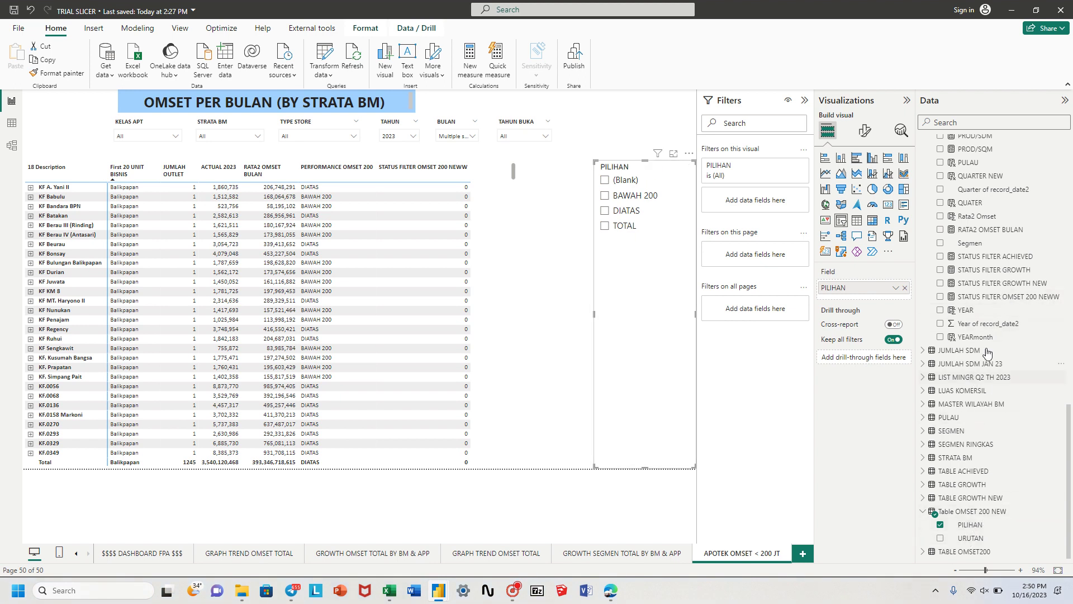
pyautogui.scroll(4, 984, 291)
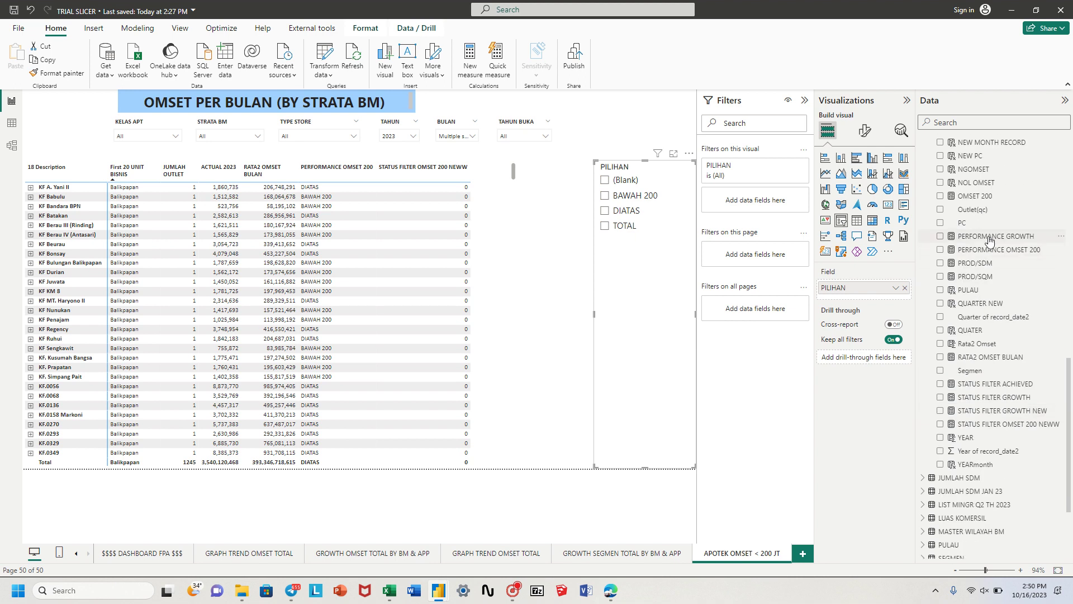
pyautogui.click(992, 252)
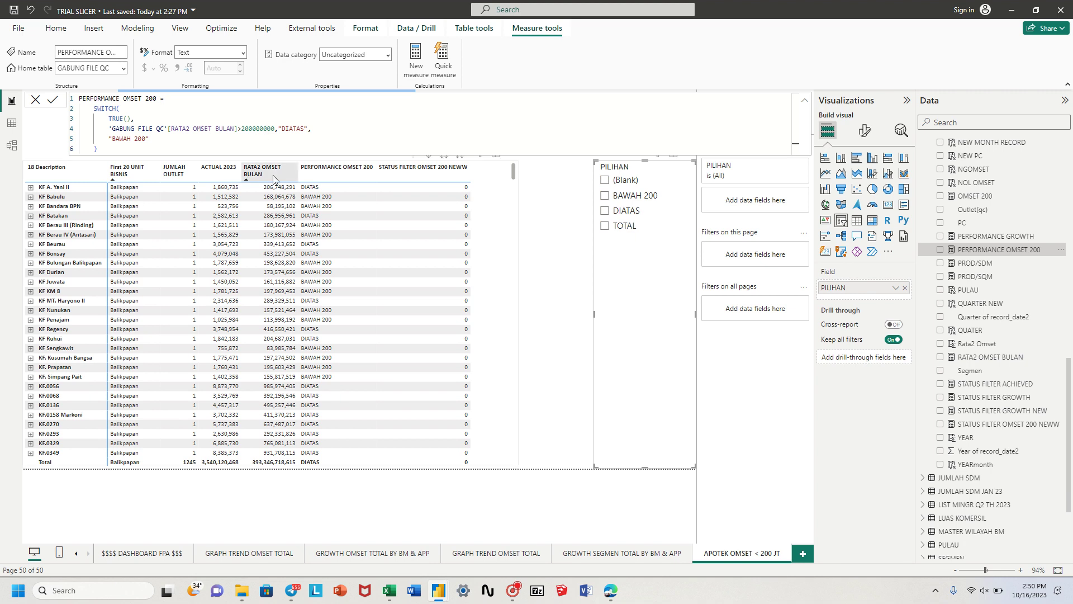
pyautogui.doubleClick(263, 128)
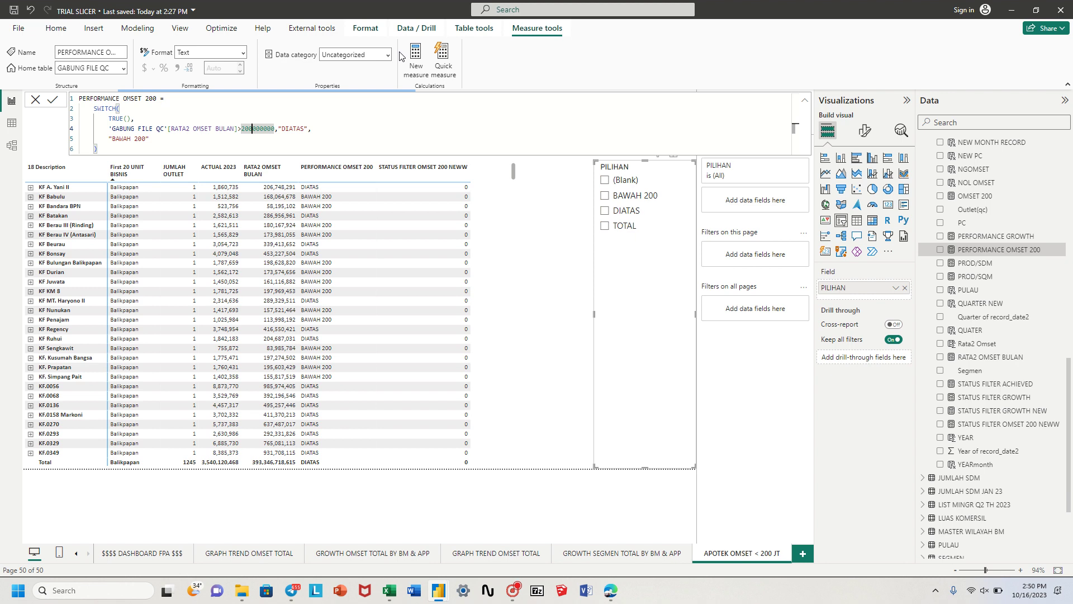
pyautogui.click(52, 101)
pyautogui.click(1024, 425)
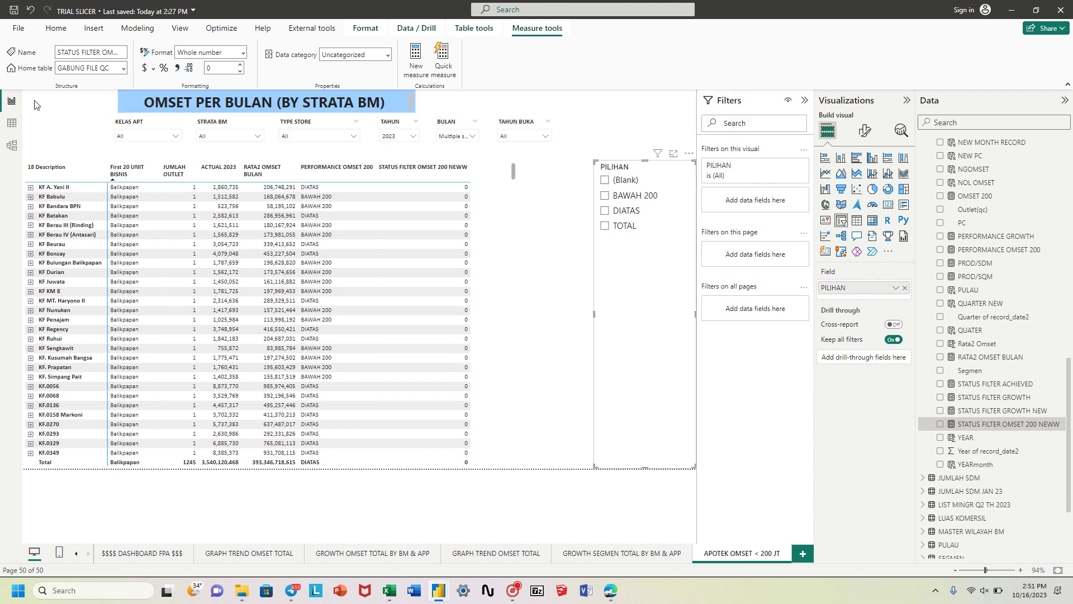
pyautogui.click(37, 101)
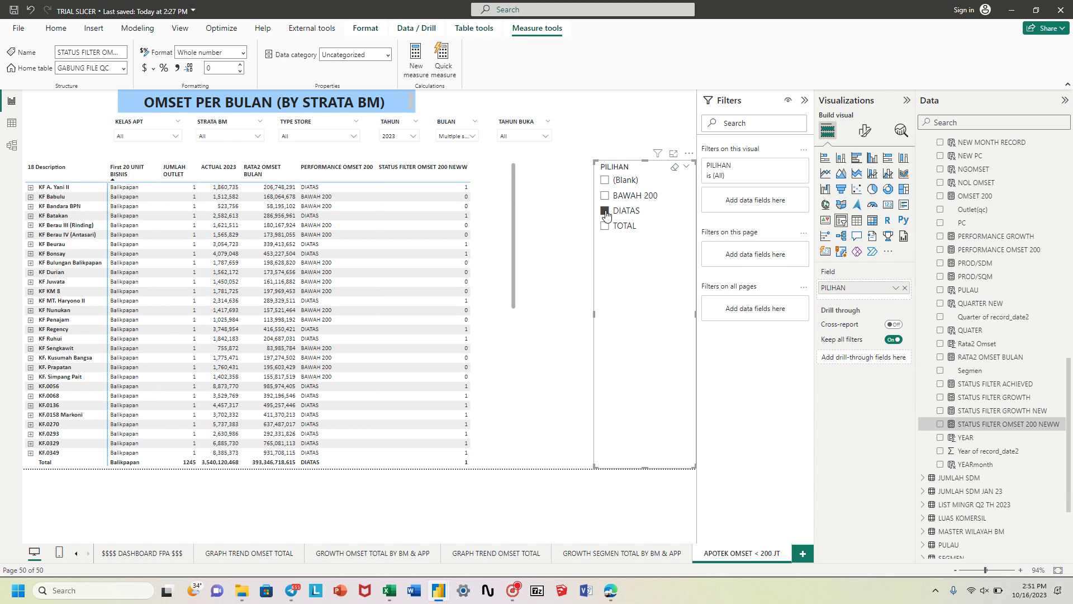
# Select TOTAL in the PILIHAN slicer and filter the matrix to items where STATUS FILTER OMSET 200 NEWW is 1
pyautogui.click(605, 226)
pyautogui.click(512, 171)
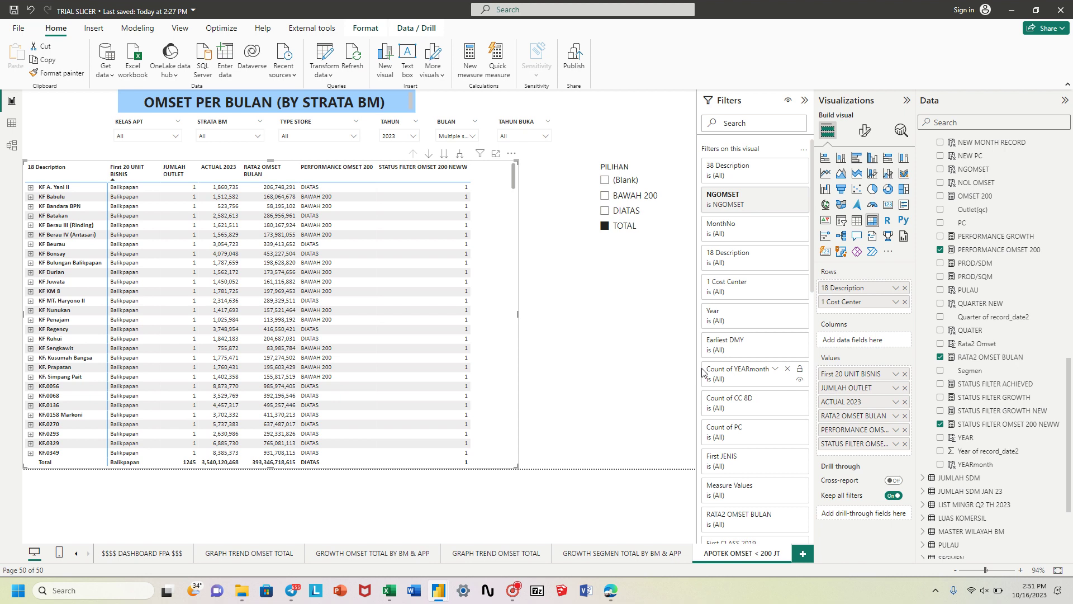
pyautogui.scroll(-5, 765, 391)
pyautogui.scroll(-3, 770, 422)
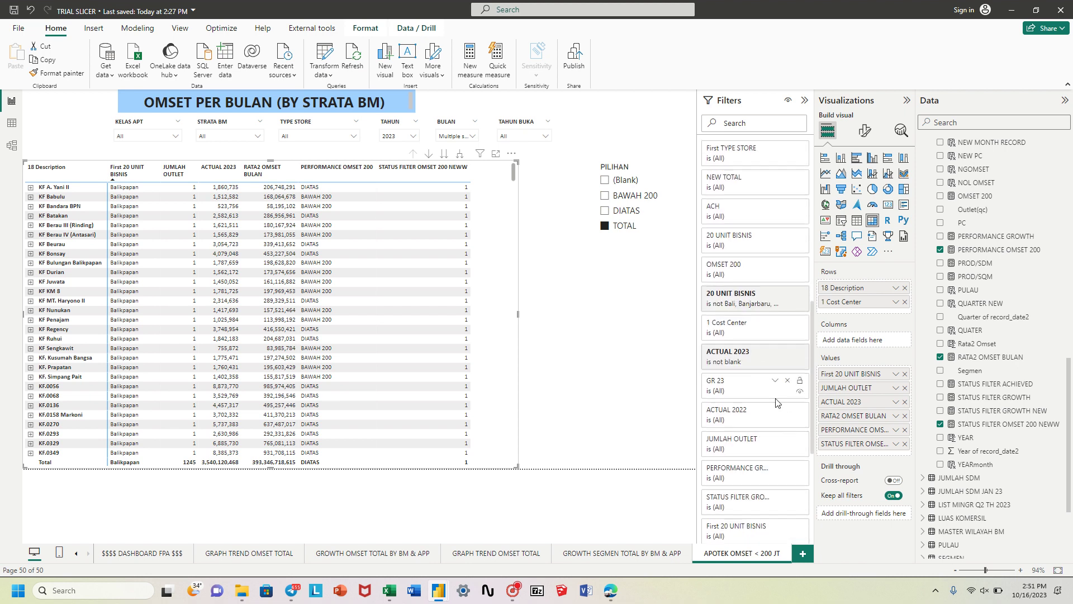
pyautogui.scroll(-3, 763, 410)
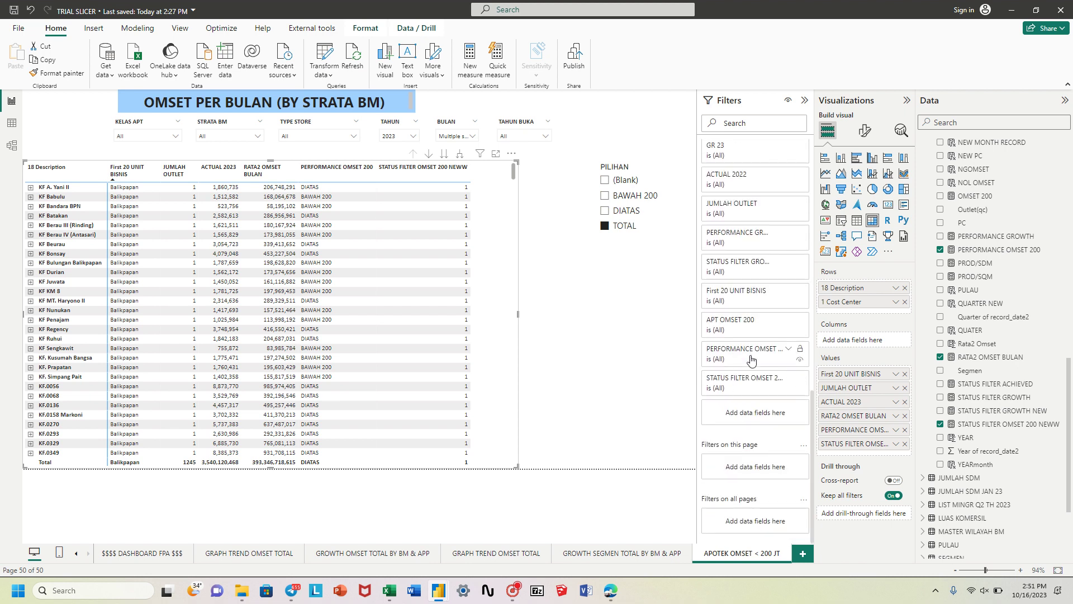
pyautogui.click(790, 382)
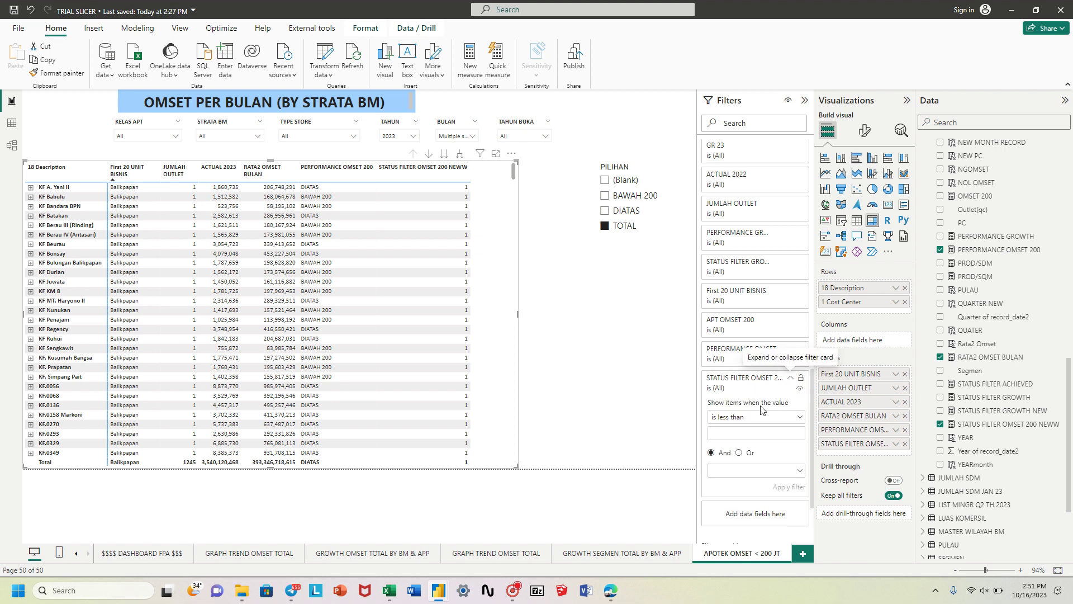
pyautogui.click(732, 417)
pyautogui.click(715, 487)
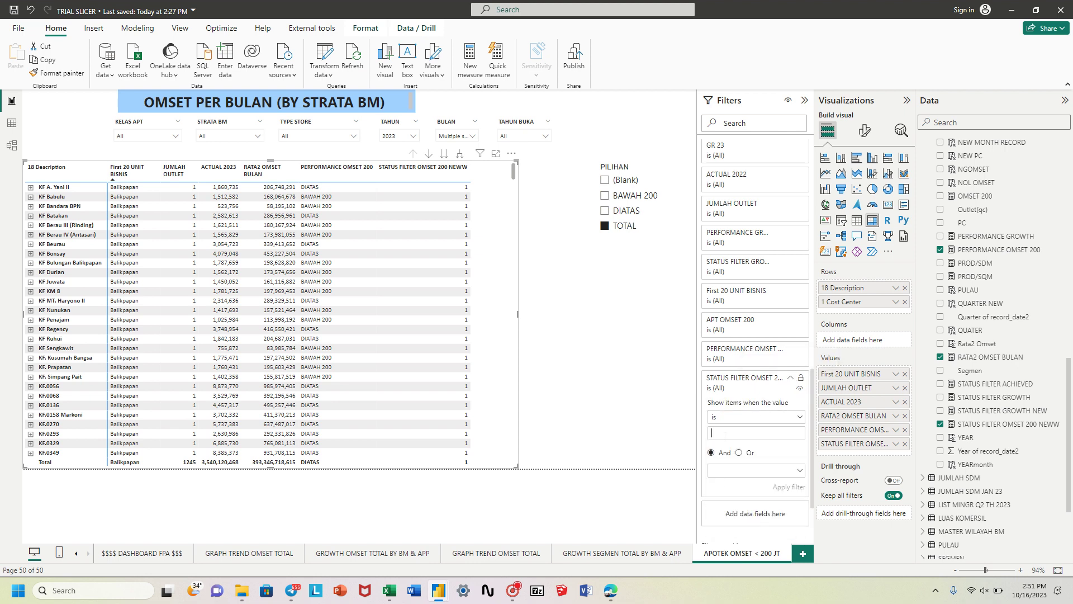
pyautogui.click(725, 435)
pyautogui.write('1')
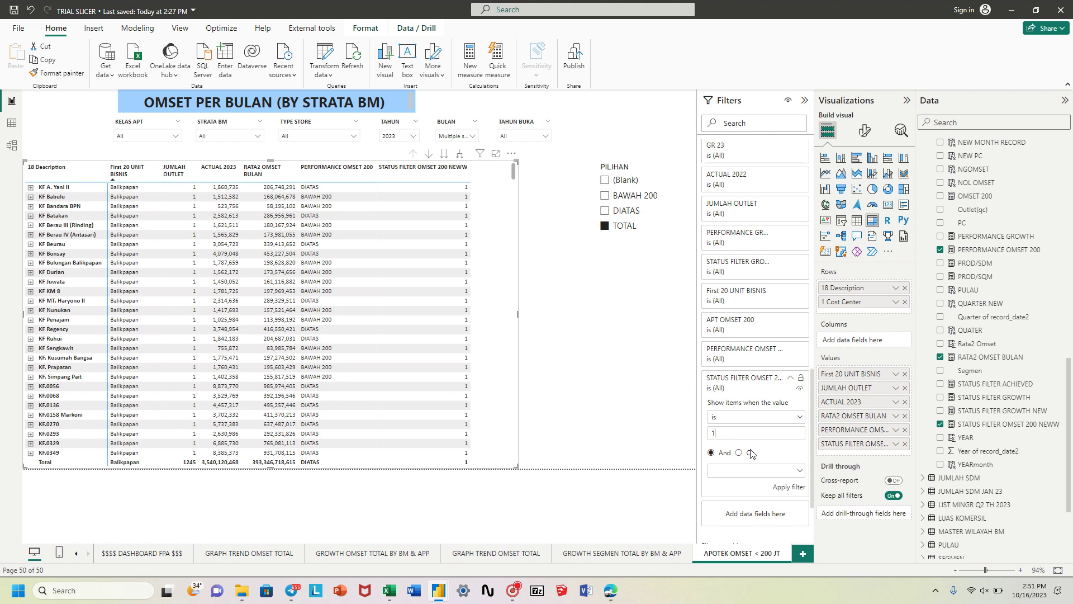
pyautogui.click(792, 488)
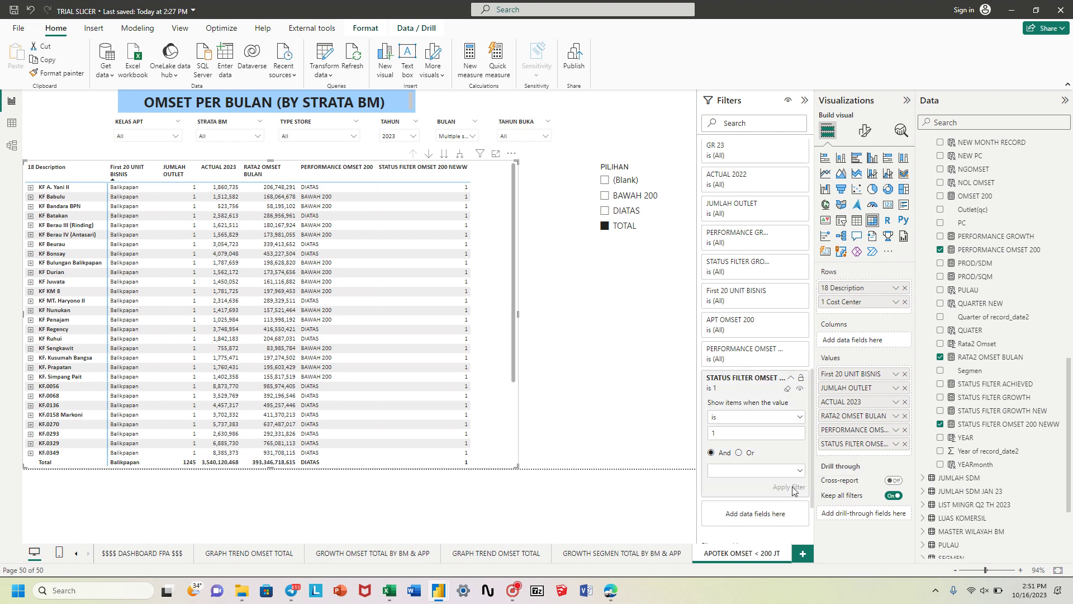
# Sort the matrix by STATUS FILTER OMSET 200 NEWW and widen it so that all its columns fit
pyautogui.click(624, 292)
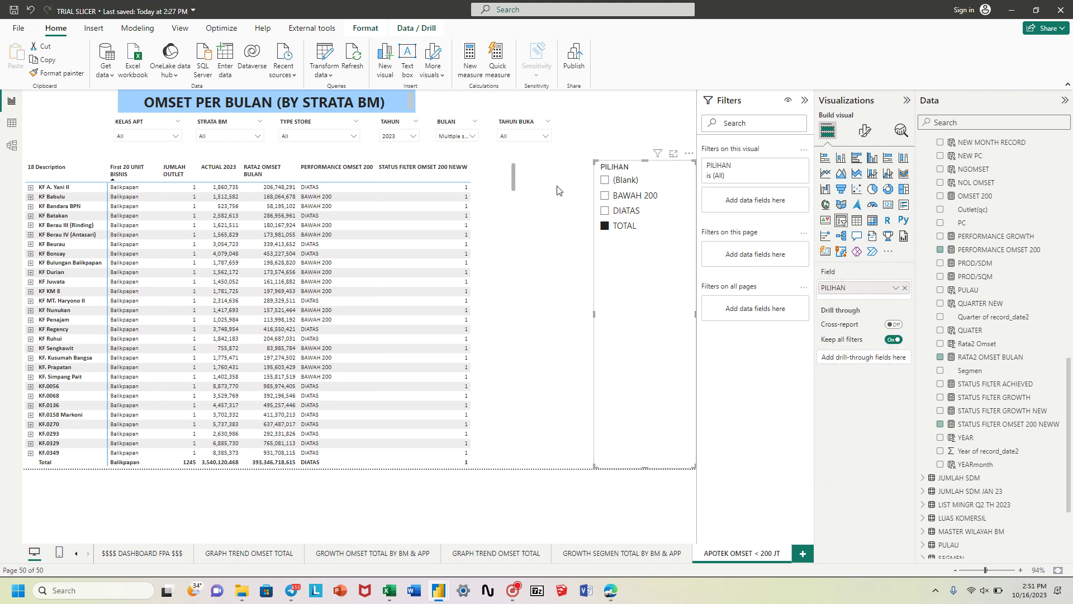
pyautogui.click(512, 170)
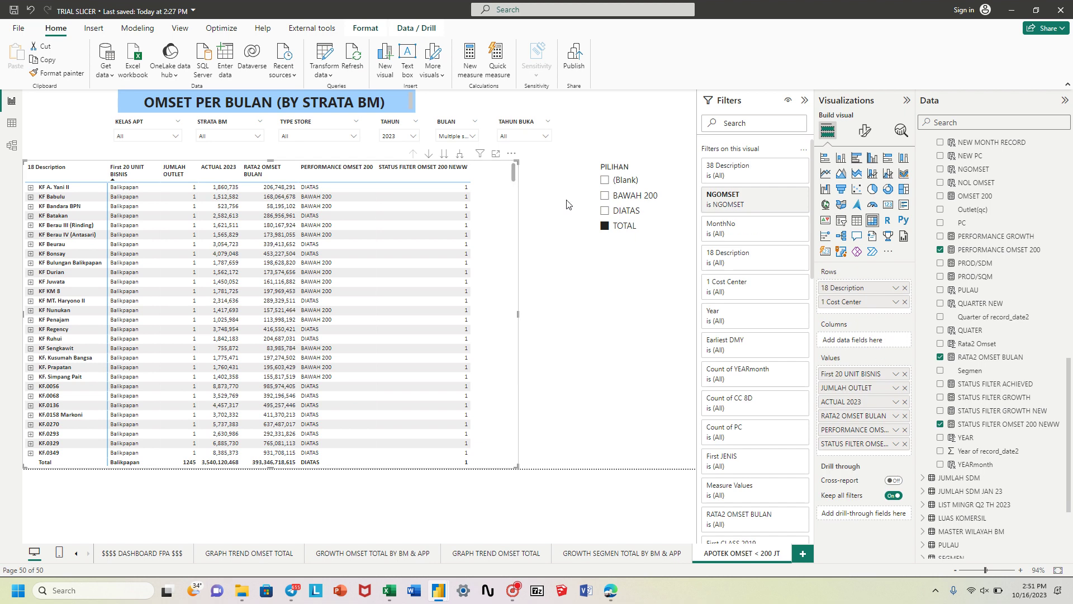
pyautogui.click(611, 170)
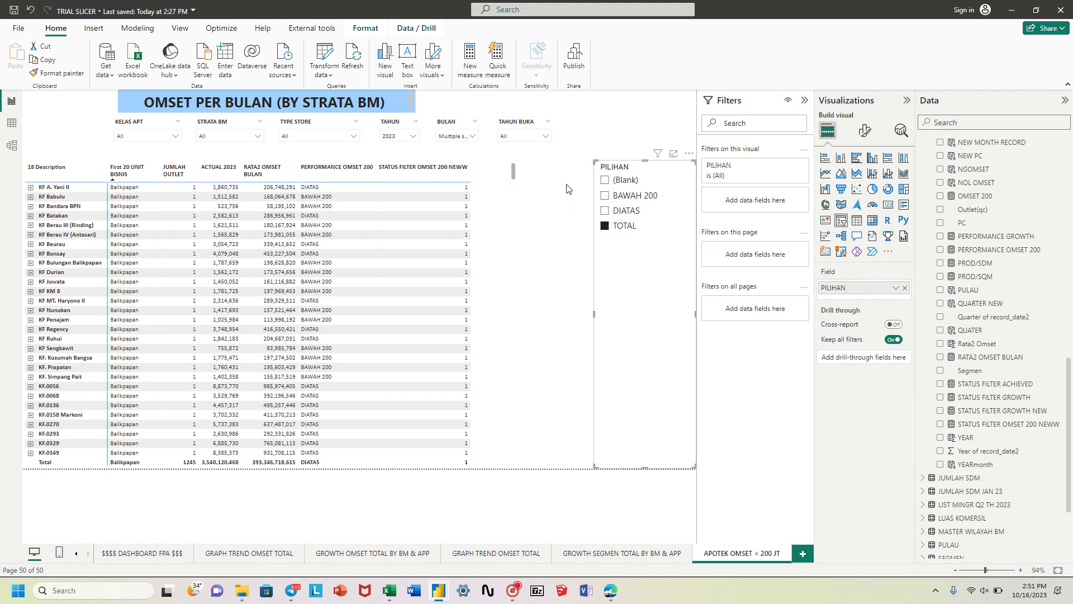
pyautogui.click(440, 171)
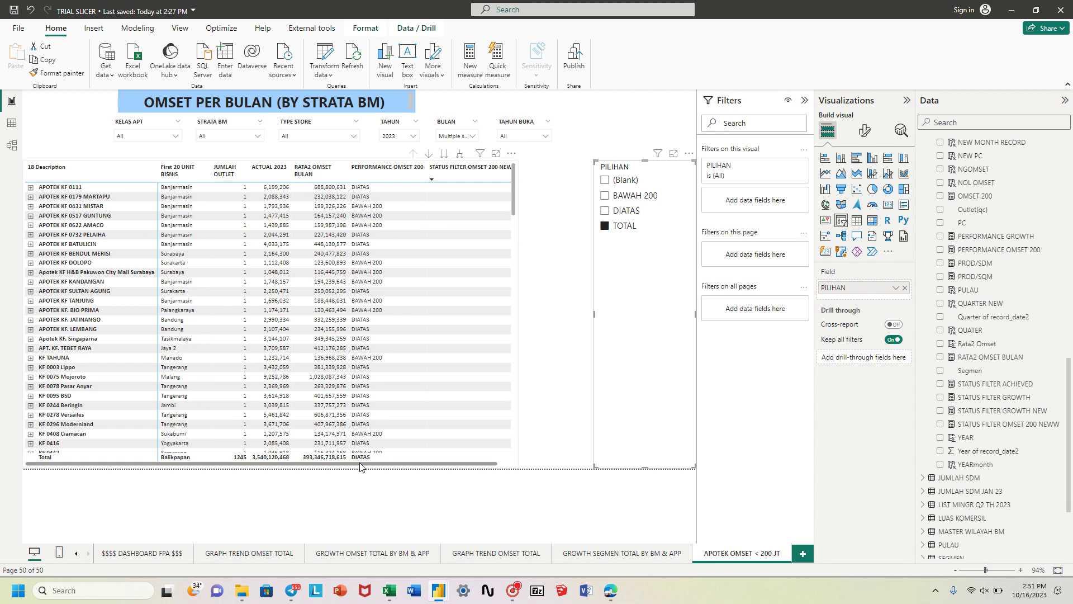
pyautogui.moveTo(360, 467); pyautogui.dragTo(468, 472)
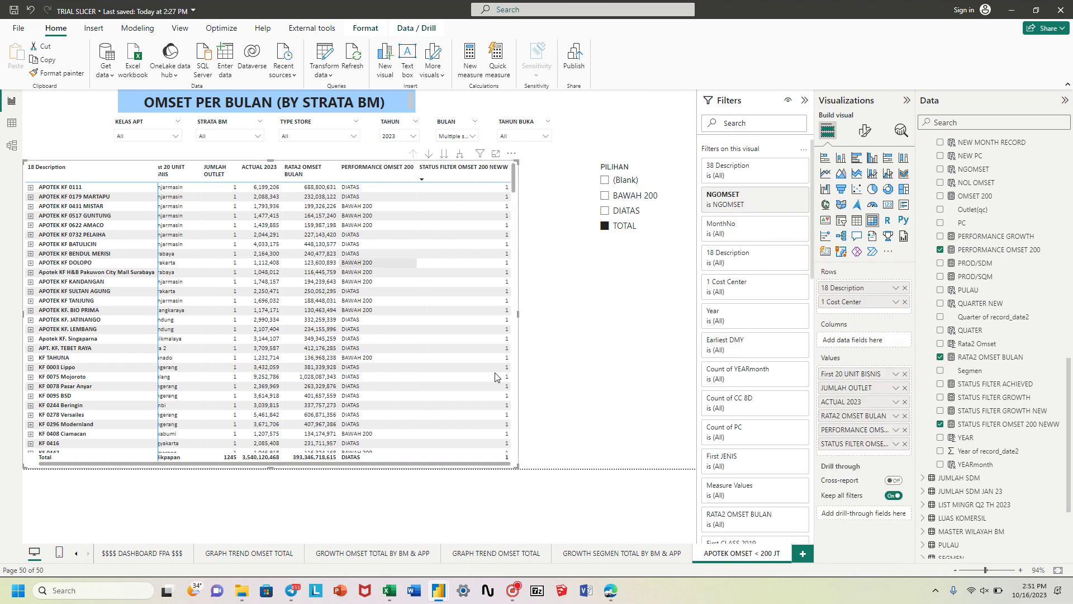
pyautogui.moveTo(518, 314); pyautogui.dragTo(572, 323)
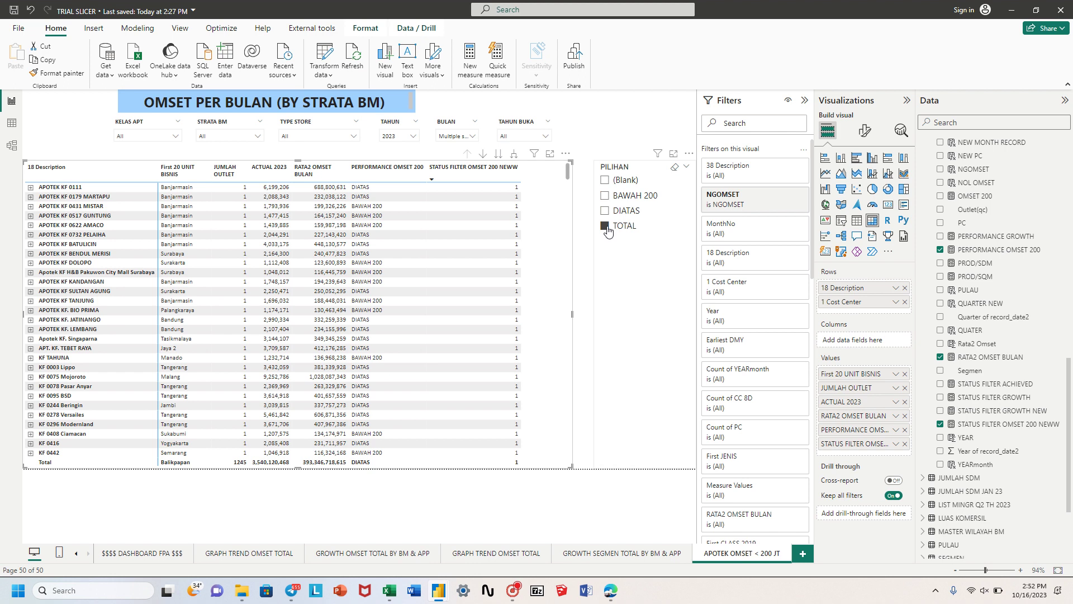
# Shorten the PILIHAN slicer to fit its options and filter it to exclude the (Blank) value
pyautogui.click(619, 312)
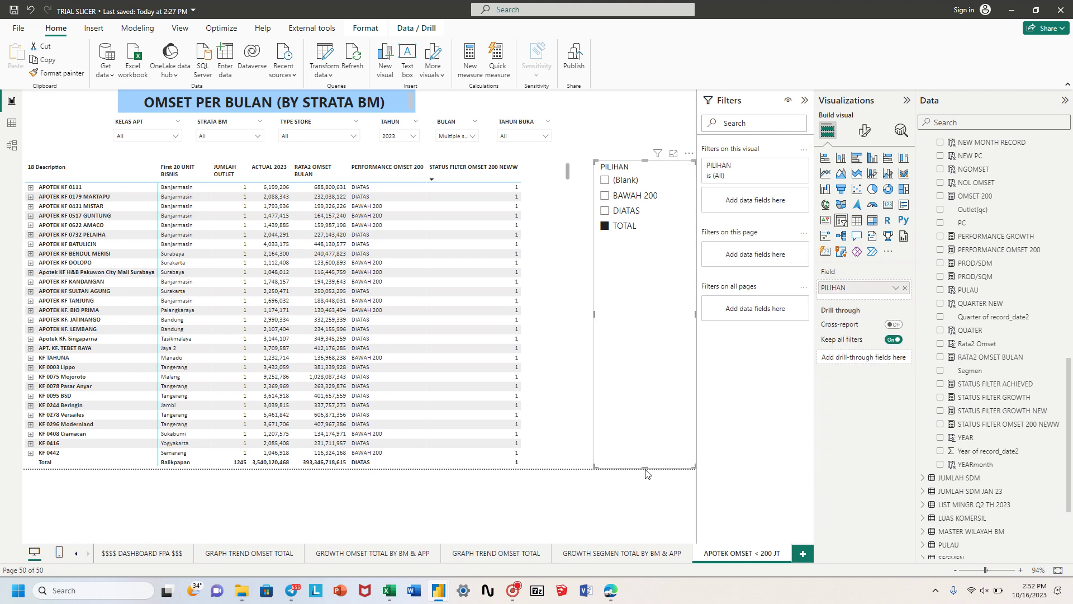
pyautogui.moveTo(645, 467); pyautogui.dragTo(651, 254)
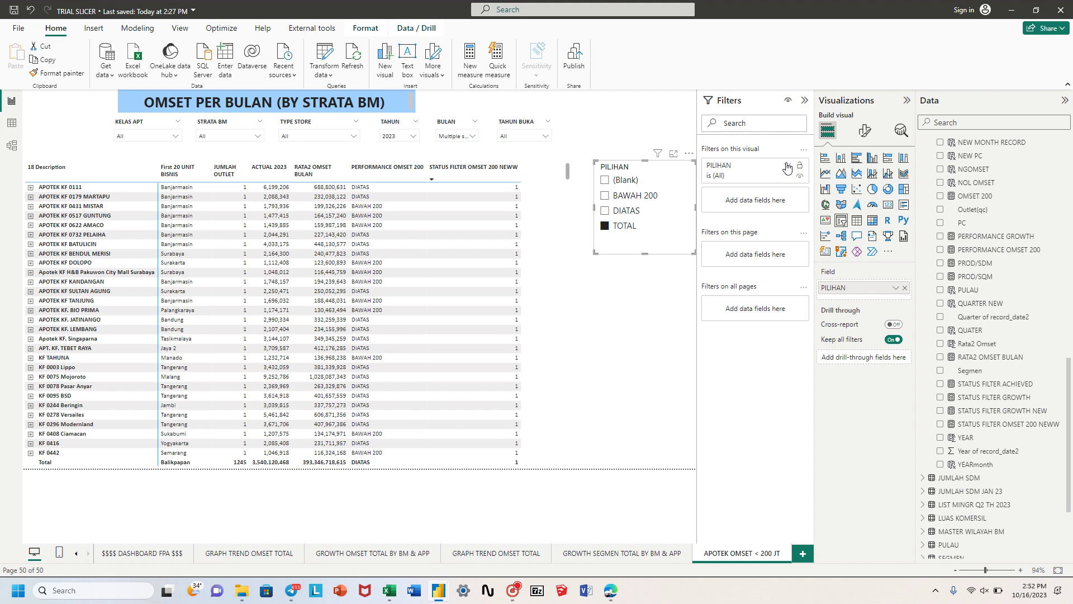
pyautogui.click(758, 185)
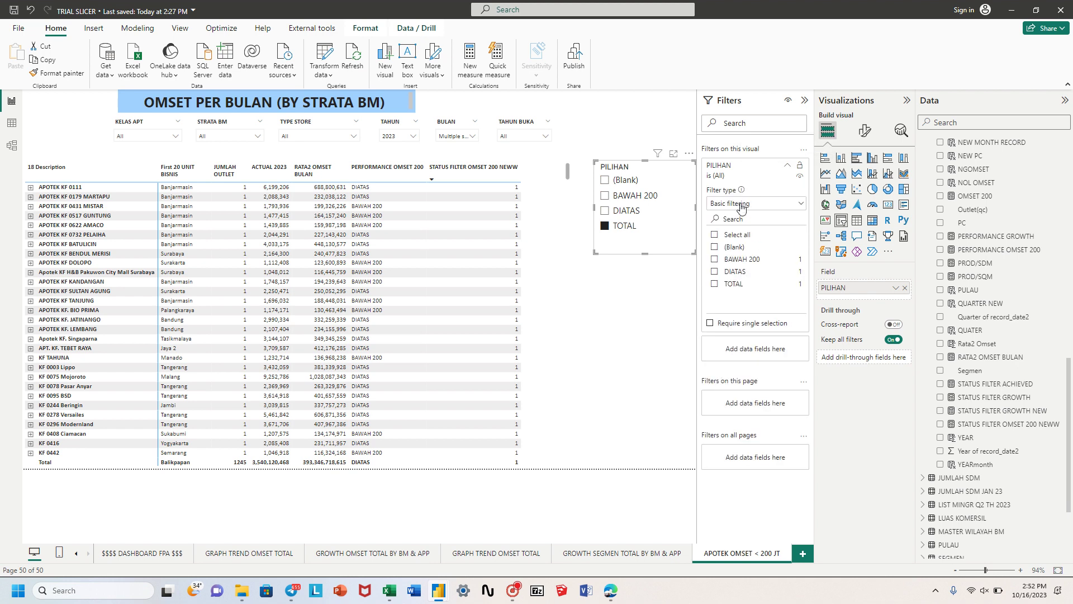
pyautogui.click(718, 247)
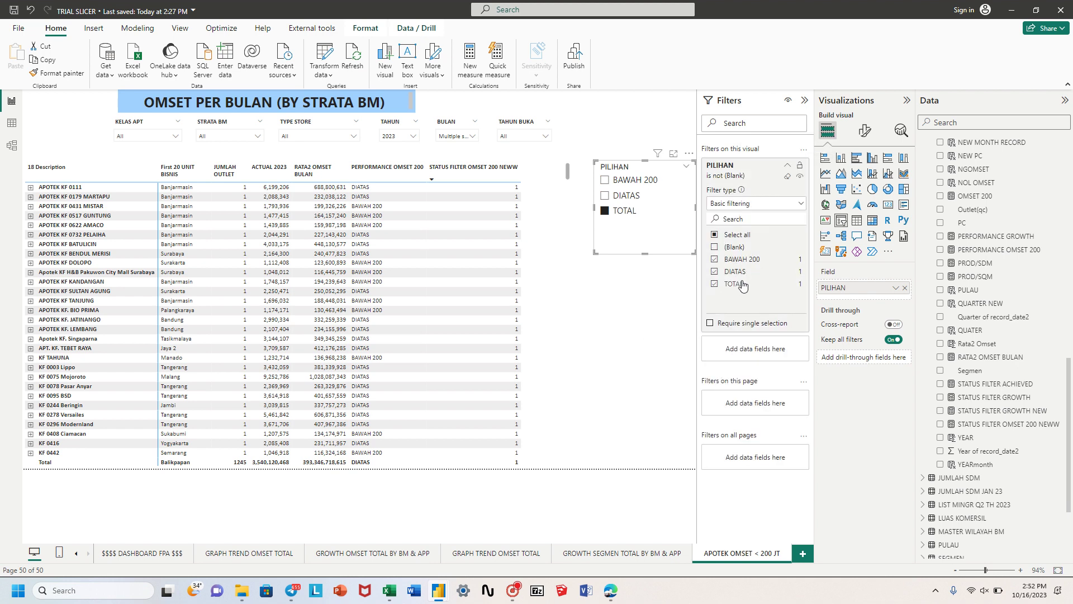
pyautogui.click(618, 314)
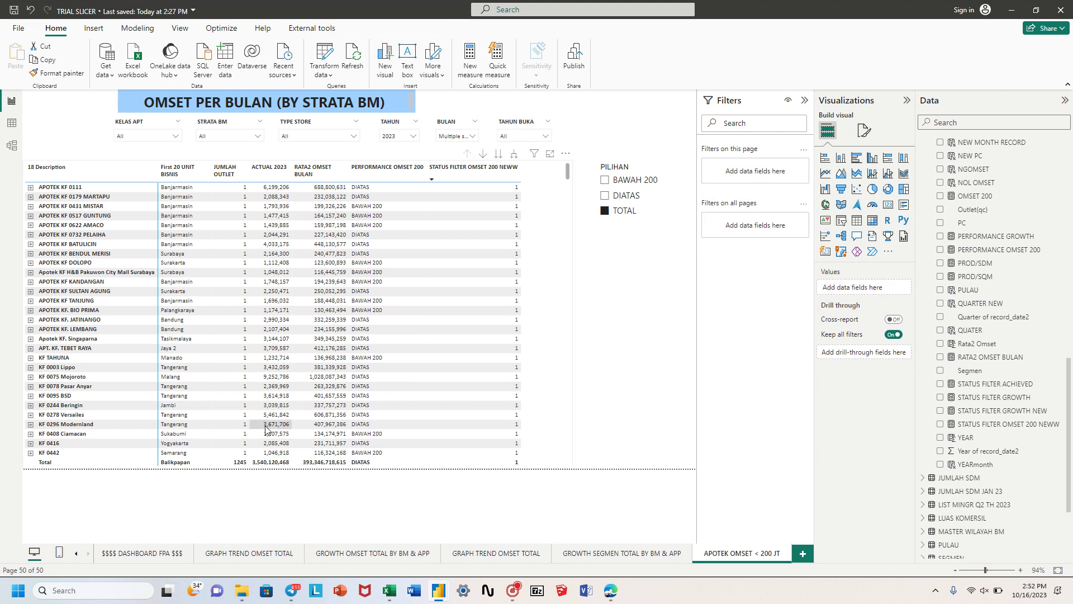
# Compare the matrix rows for TOTAL and DIATAS using the PILIHAN slicer, and check which months are selected in the BULAN slicer
pyautogui.scroll(-3, 349, 308)
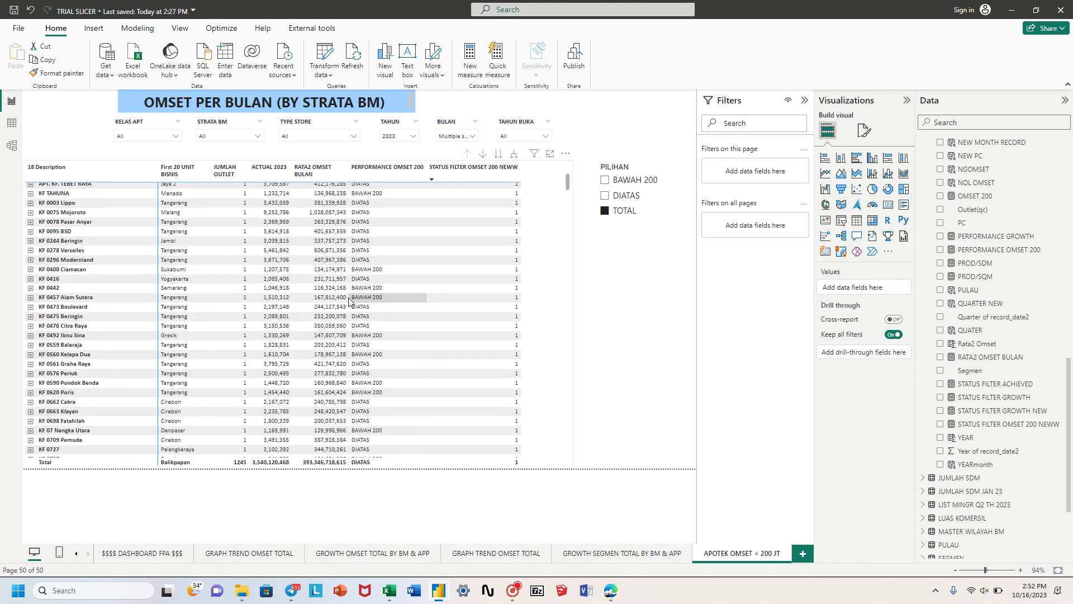
pyautogui.scroll(3, 349, 308)
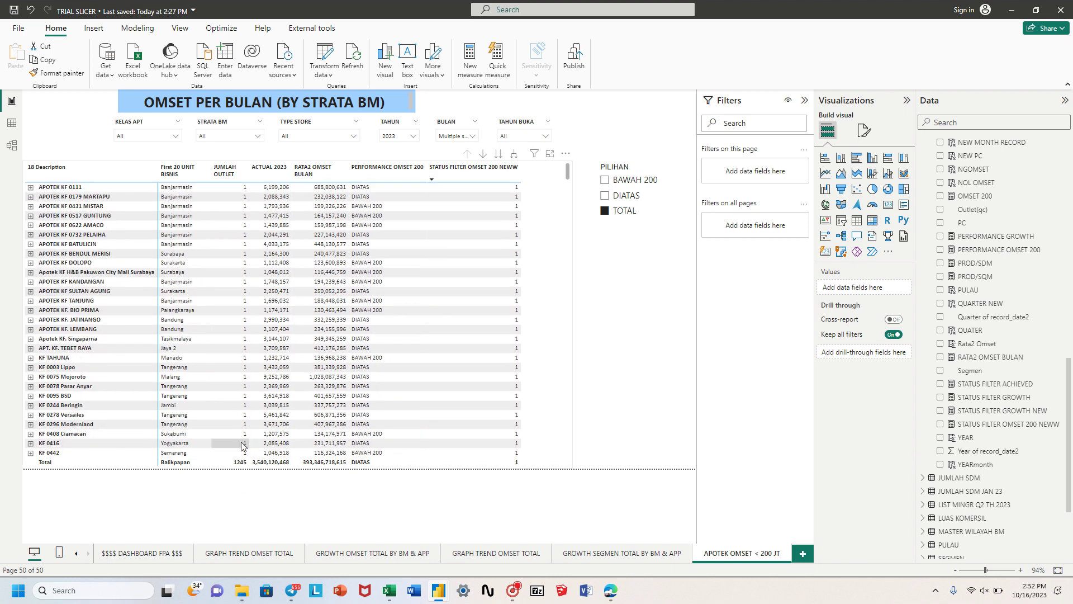
pyautogui.click(605, 199)
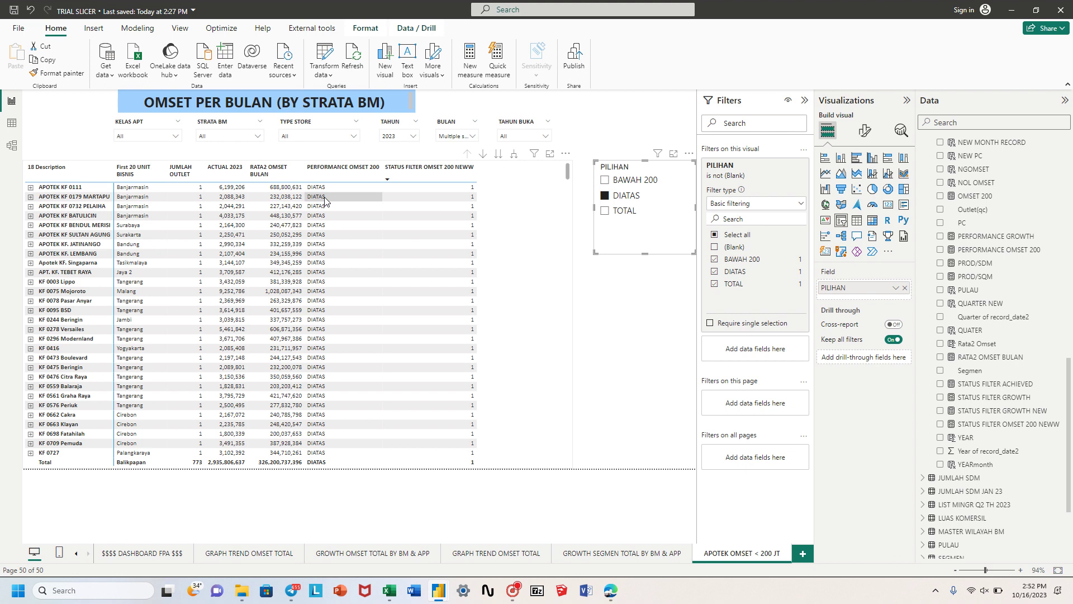
pyautogui.scroll(-3, 324, 235)
pyautogui.scroll(3, 325, 252)
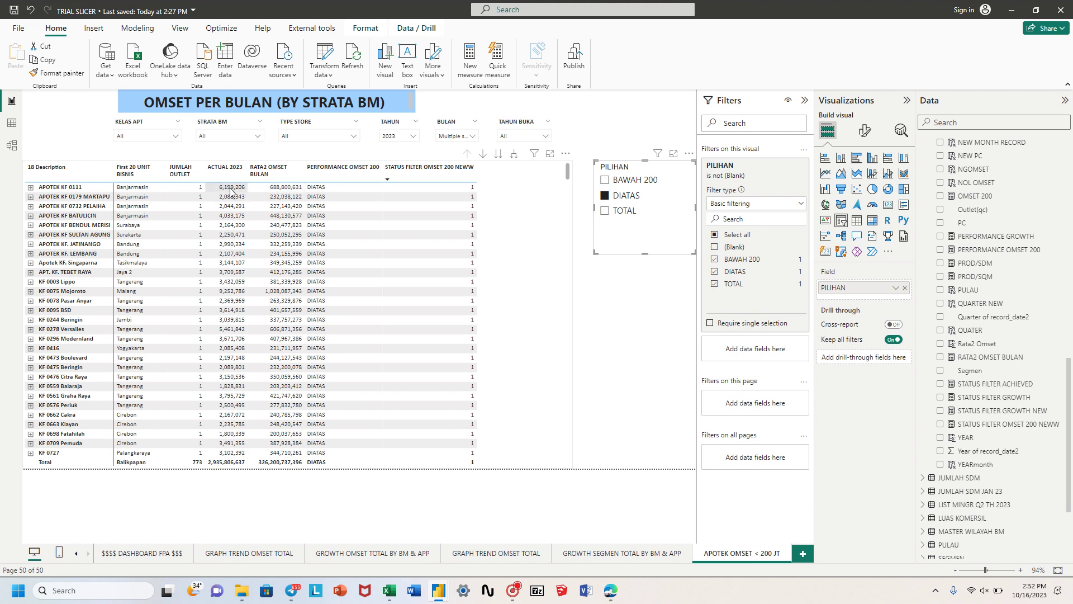
pyautogui.click(472, 136)
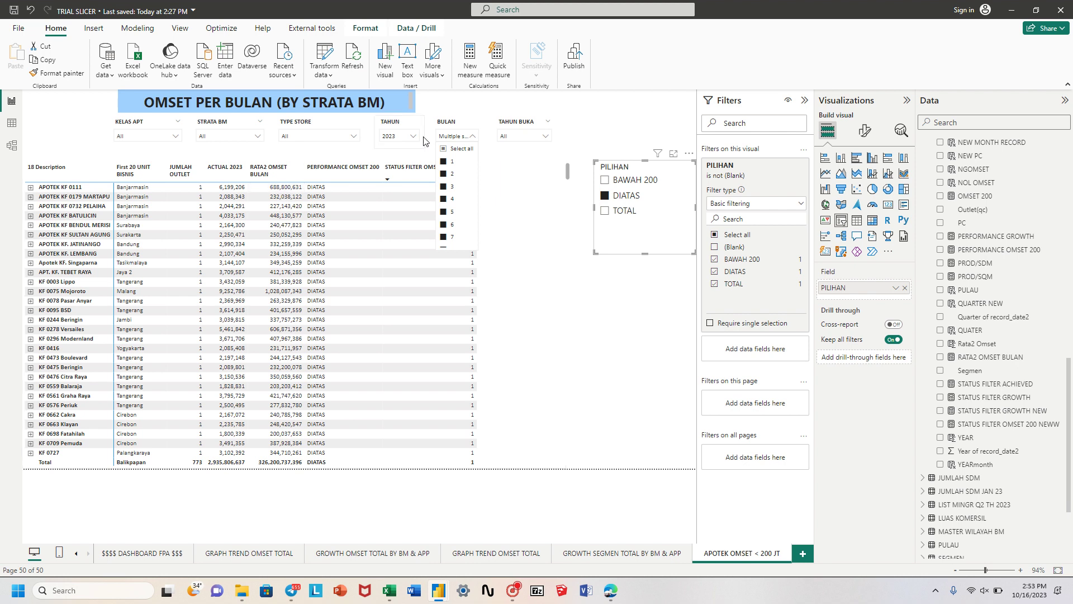
pyautogui.click(517, 105)
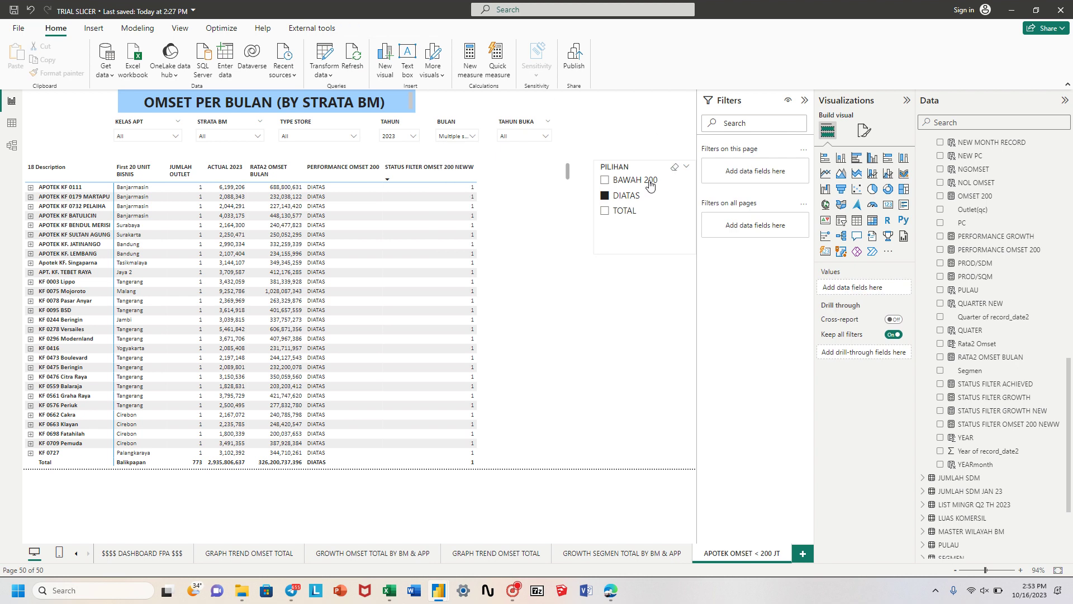
# Filter the matrix to BAWAH 200 with the PILIHAN slicer, look through the filtered rows and leave no visual selected
pyautogui.click(605, 180)
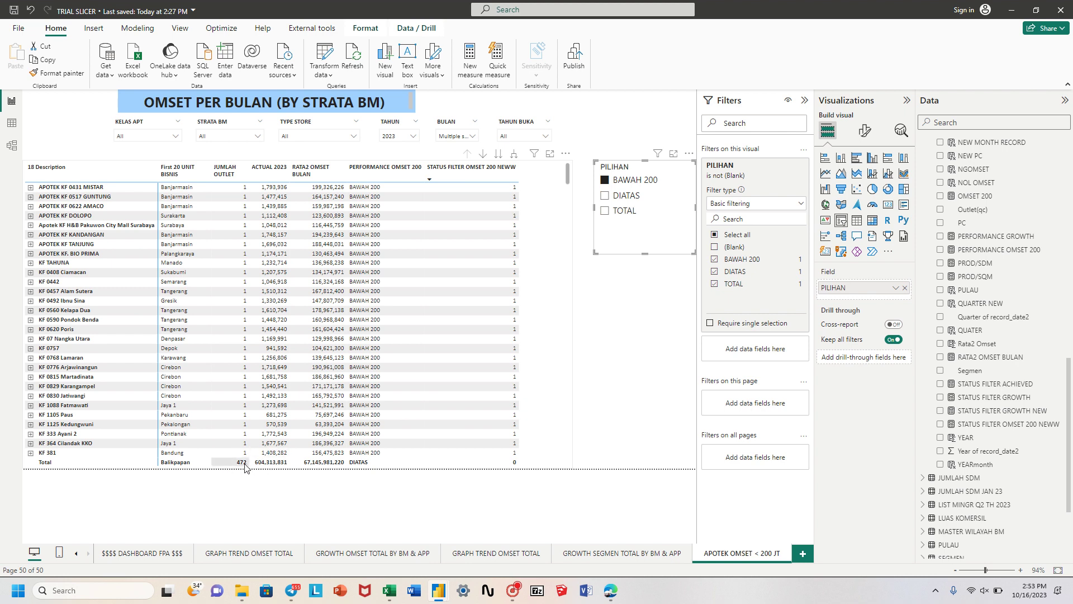
pyautogui.scroll(-1, 183, 289)
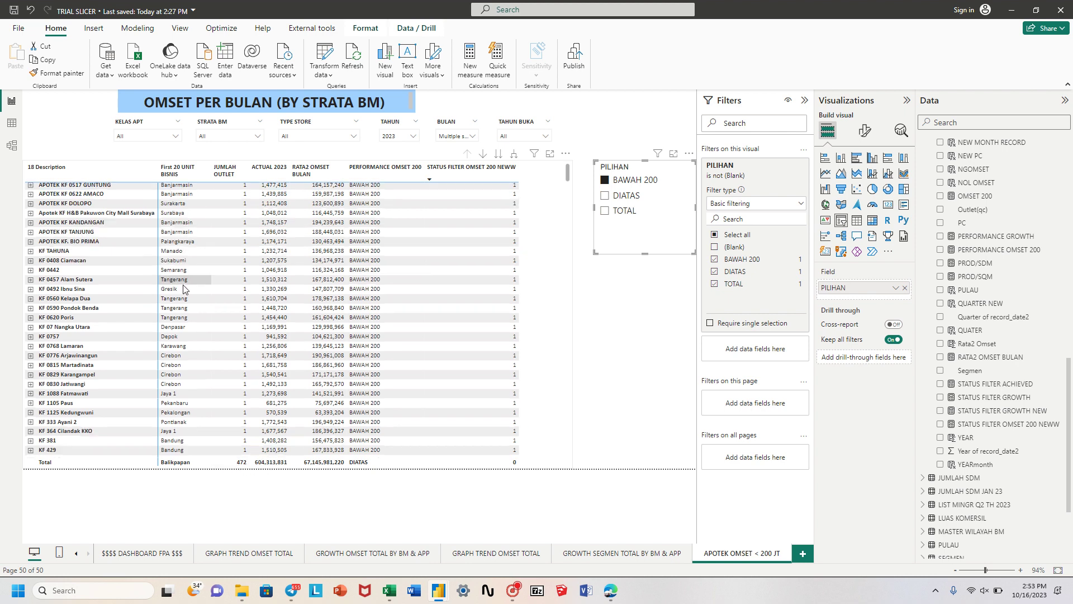
pyautogui.scroll(1, 183, 289)
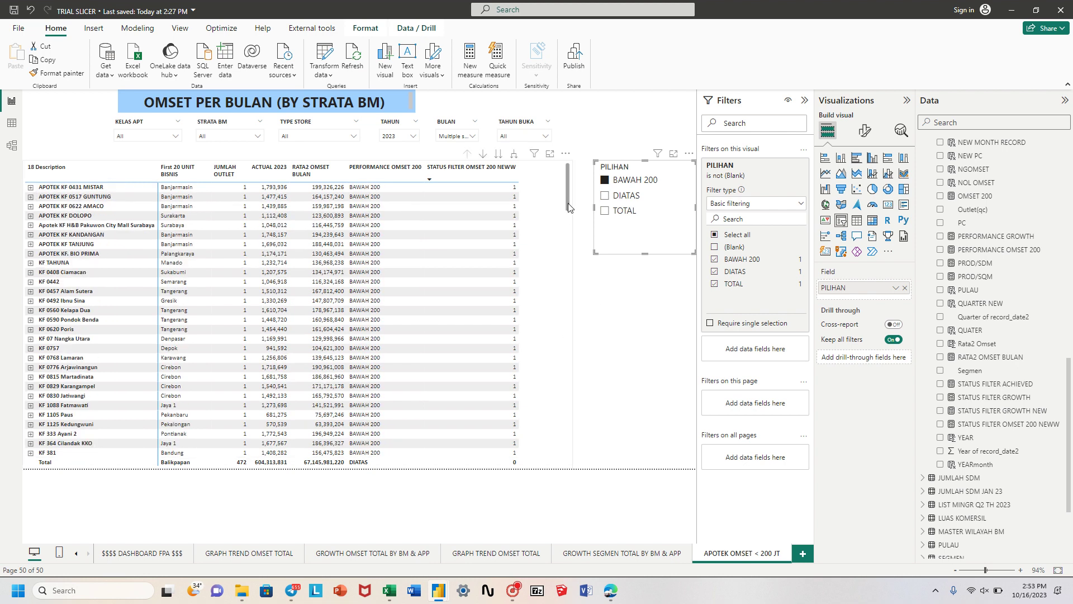
pyautogui.click(562, 252)
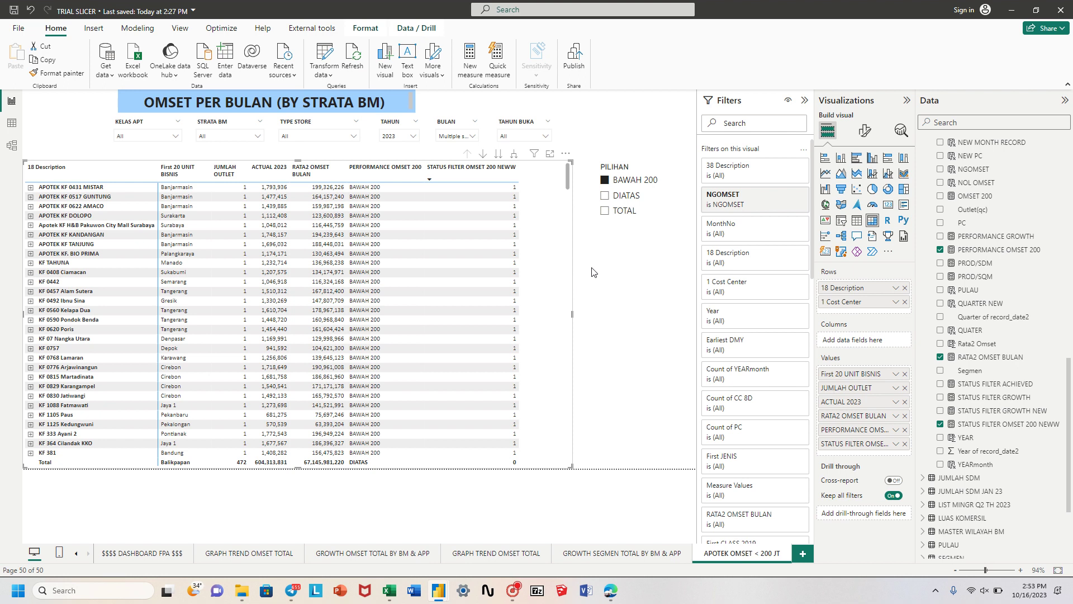
pyautogui.click(610, 368)
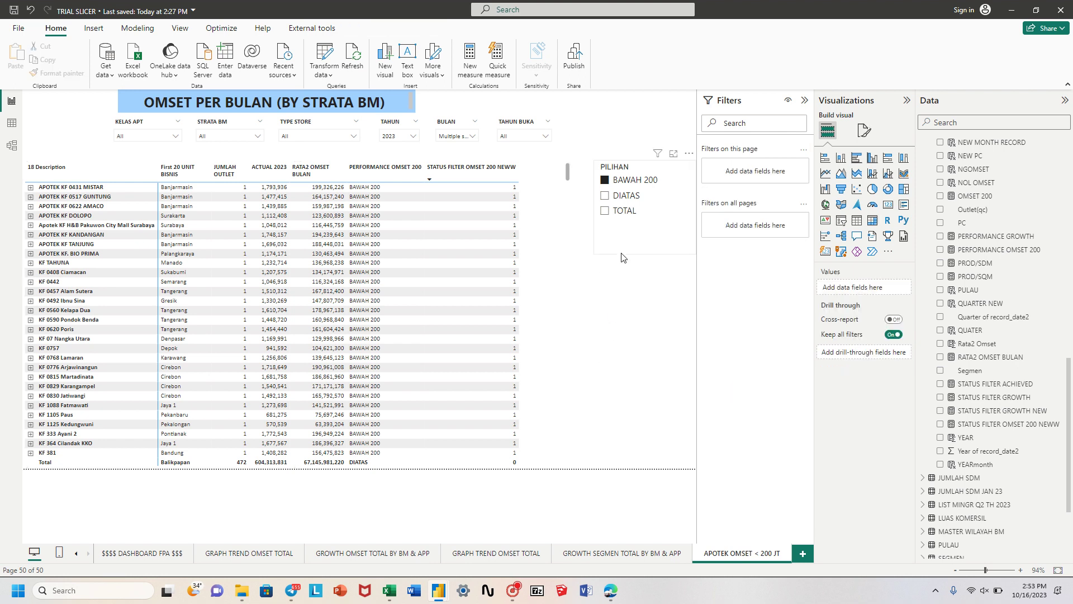
pyautogui.click(619, 168)
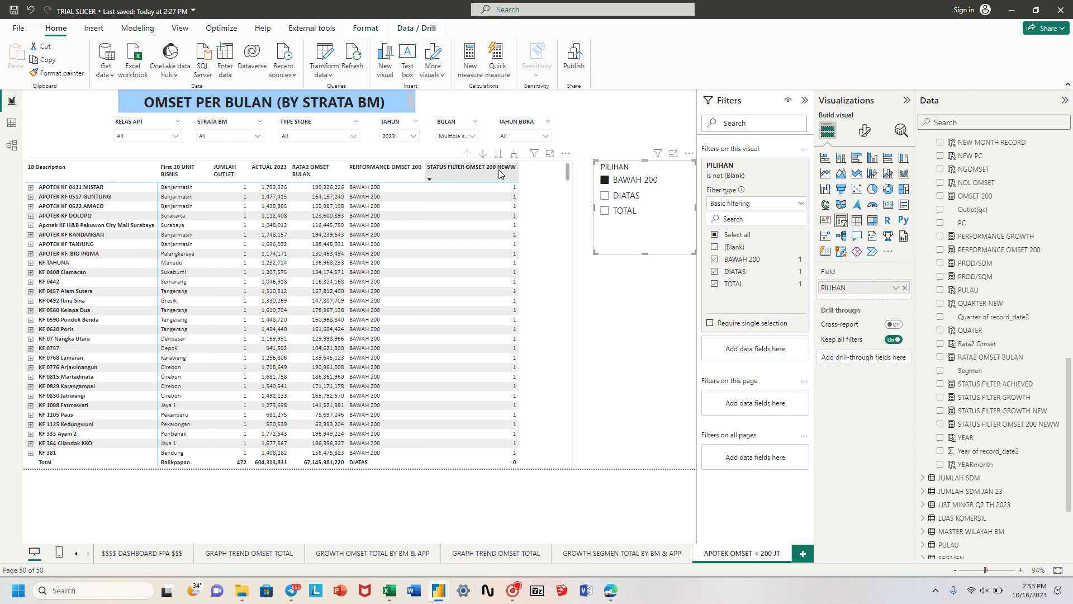
pyautogui.click(566, 323)
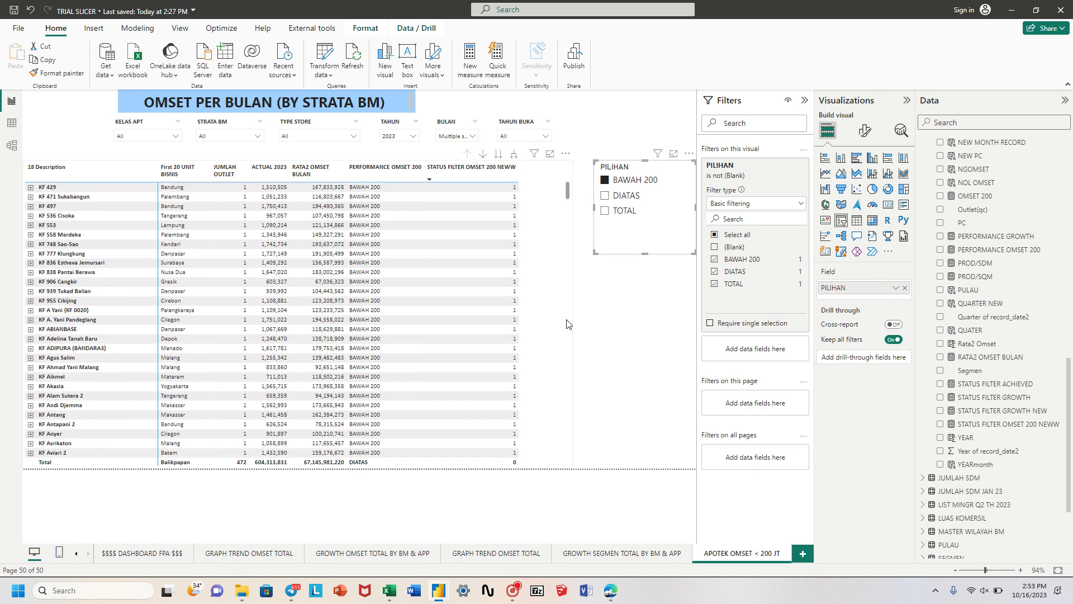
pyautogui.click(643, 391)
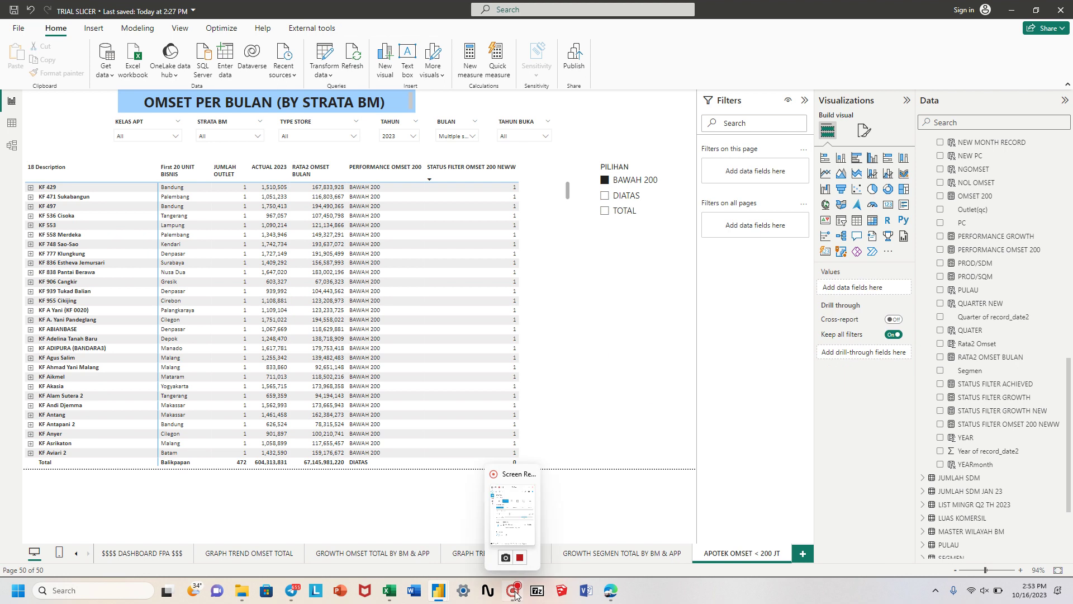